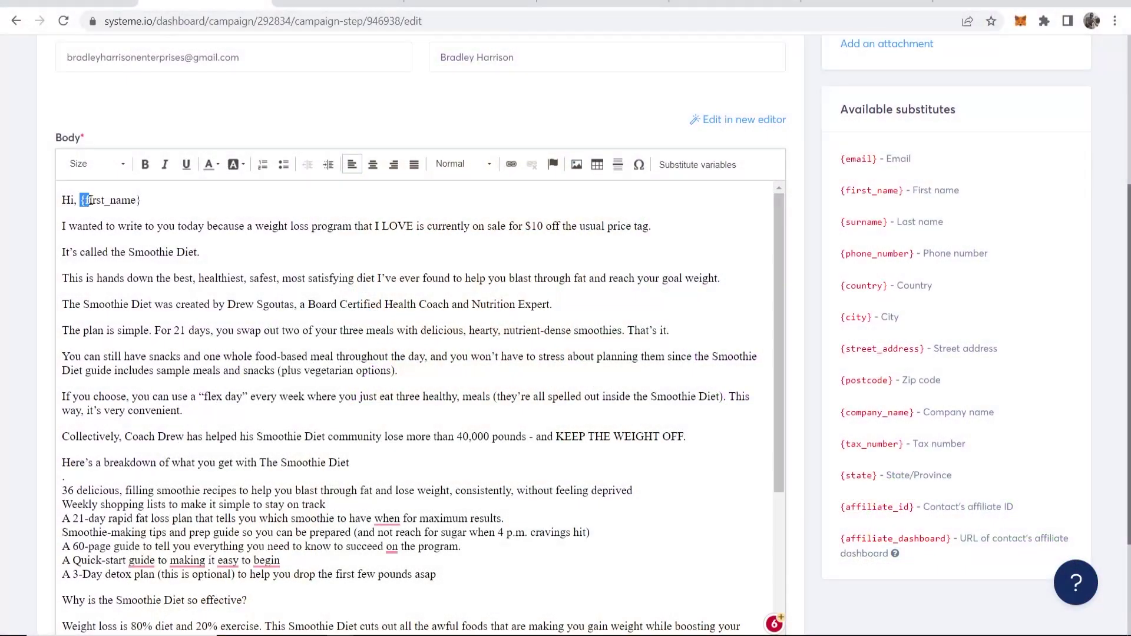
# Highlight the {first_name} placeholder in the email greeting, then clear the highlight
pyautogui.moveTo(82, 200); pyautogui.dragTo(152, 196)
pyautogui.click(150, 196)
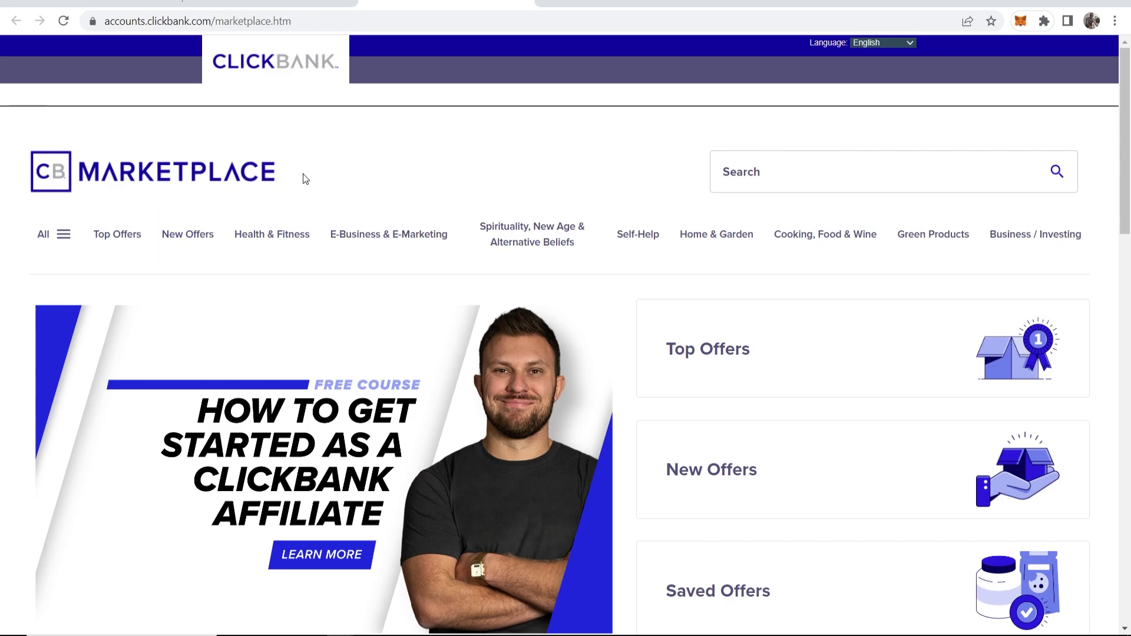
# Show the Diets & Weight Loss offers under Health & Fitness in the ClickBank marketplace
pyautogui.click(54, 236)
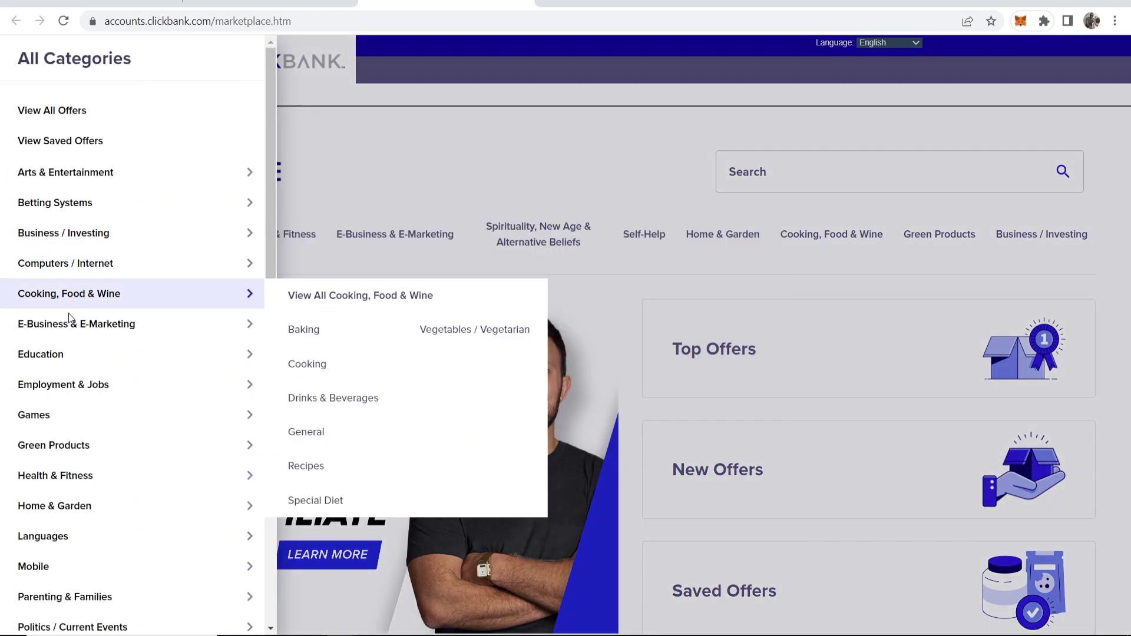
pyautogui.moveTo(76, 475)
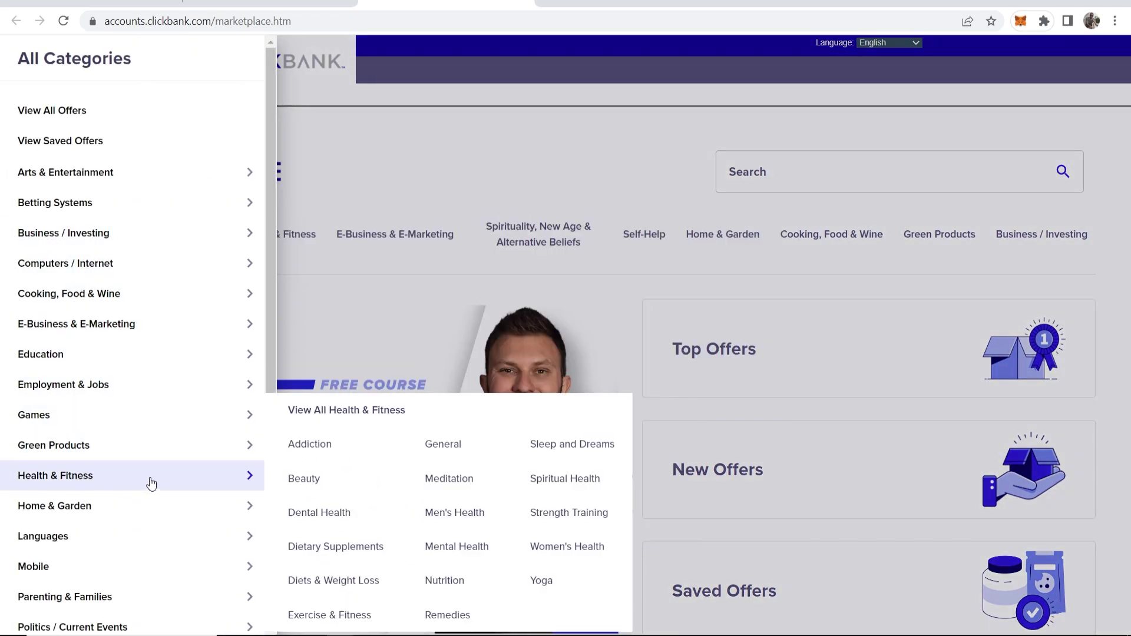
pyautogui.click(314, 581)
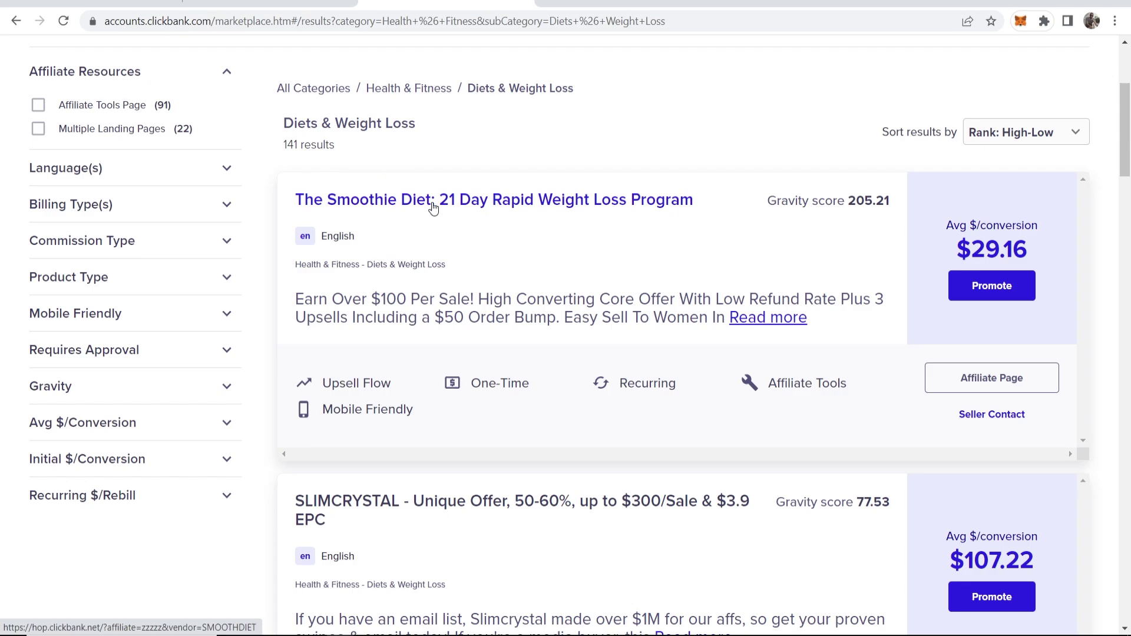
# Check The Smoothie Diet's $29.16 average payout per conversion, then return to systeme.io
pyautogui.moveTo(949, 228)
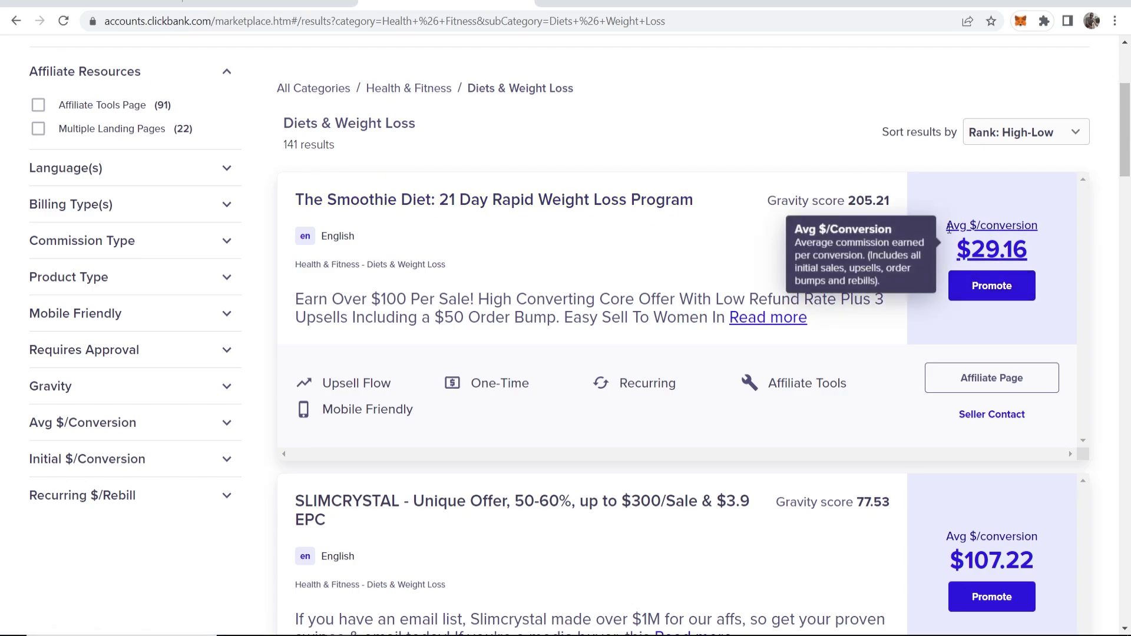
pyautogui.moveTo(952, 249); pyautogui.dragTo(1063, 252)
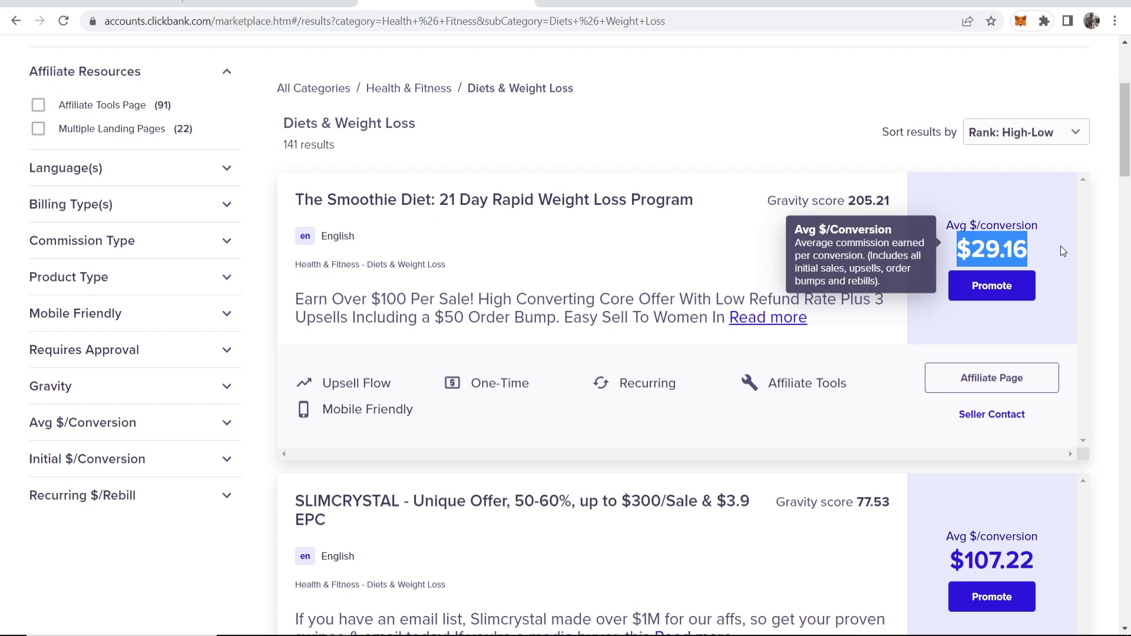
pyautogui.click(1058, 214)
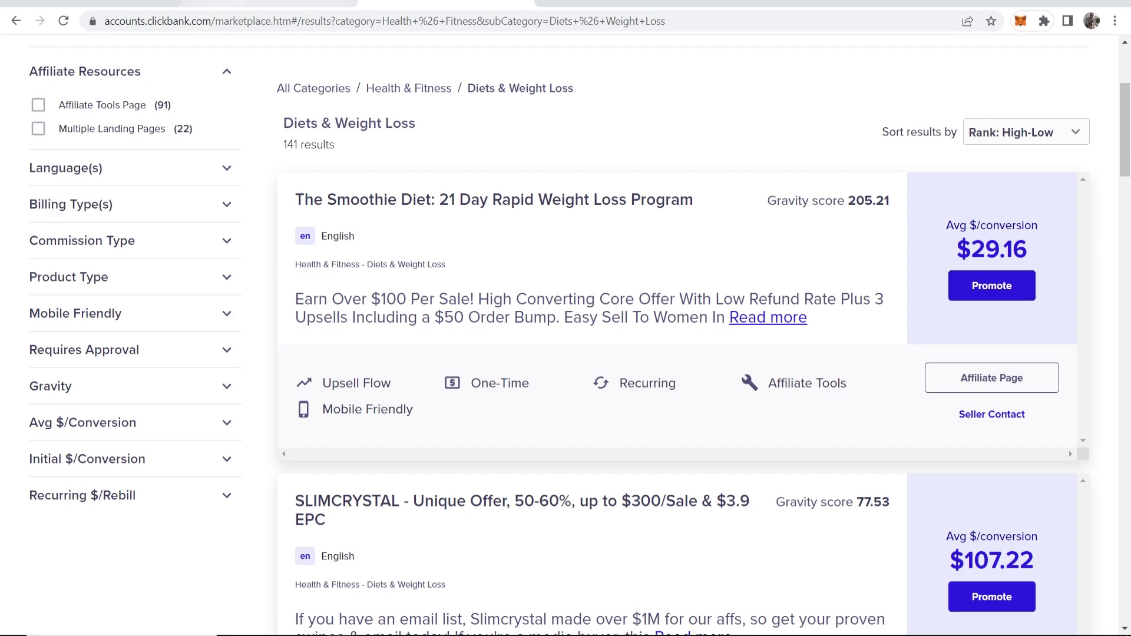
pyautogui.click(270, 3)
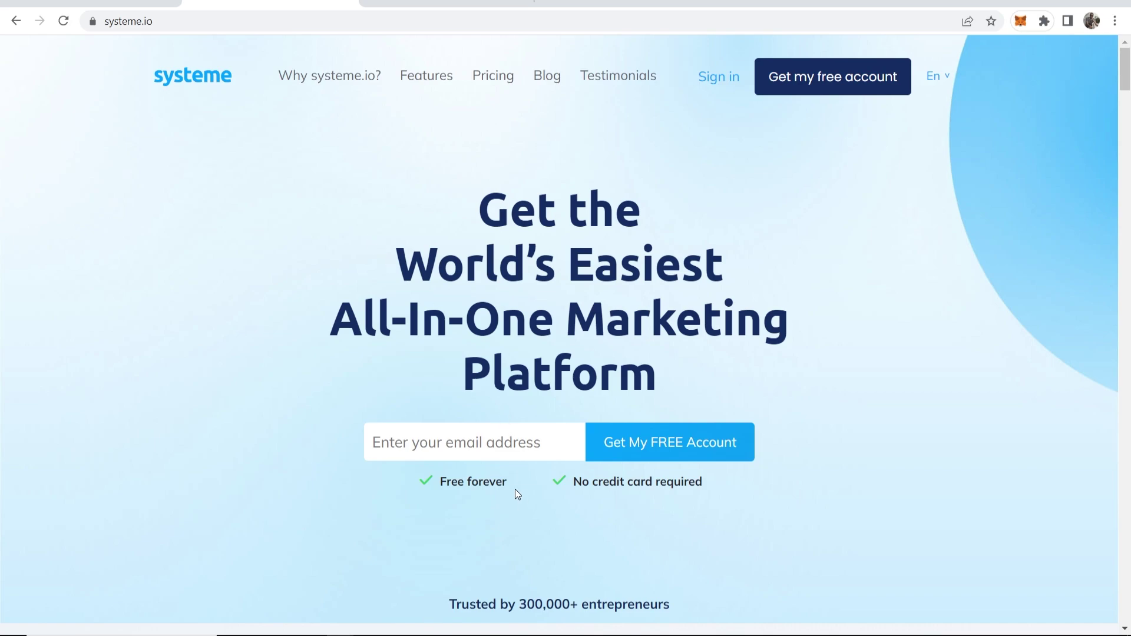
# Sign in to systeme.io and view the Funnels list, which holds only Digistore24
pyautogui.moveTo(571, 480); pyautogui.dragTo(707, 482)
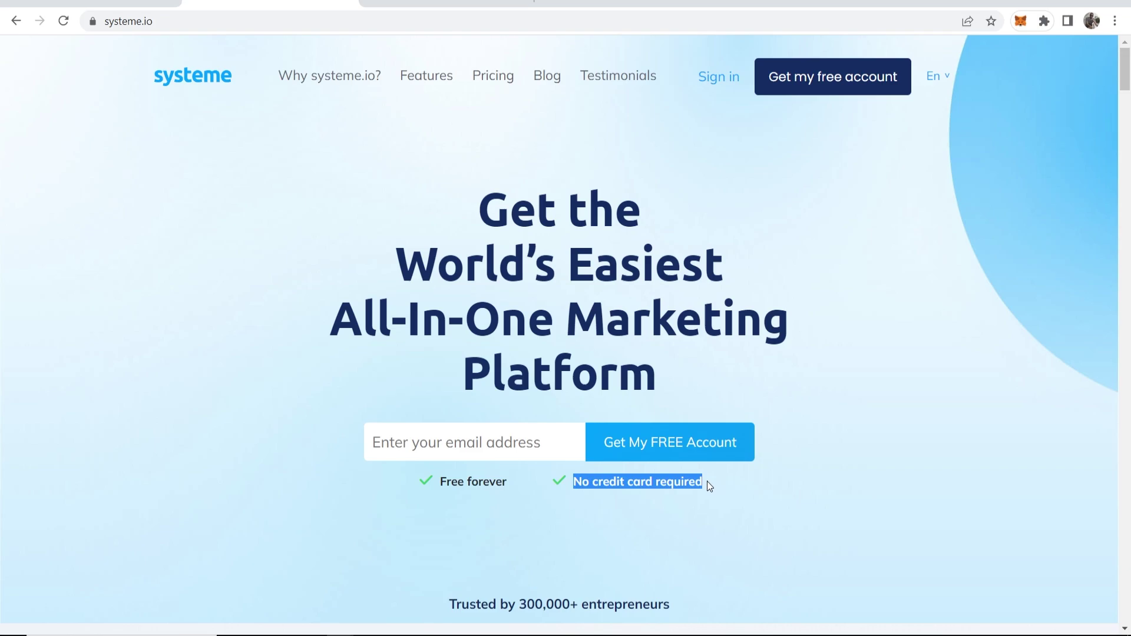
pyautogui.click(613, 481)
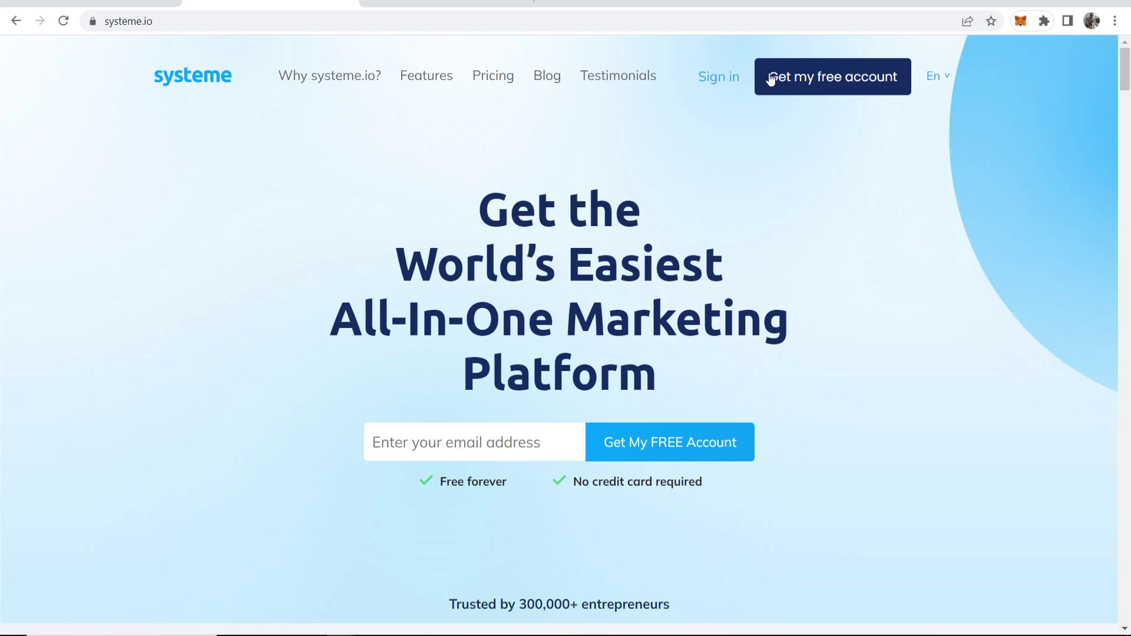
pyautogui.click(718, 77)
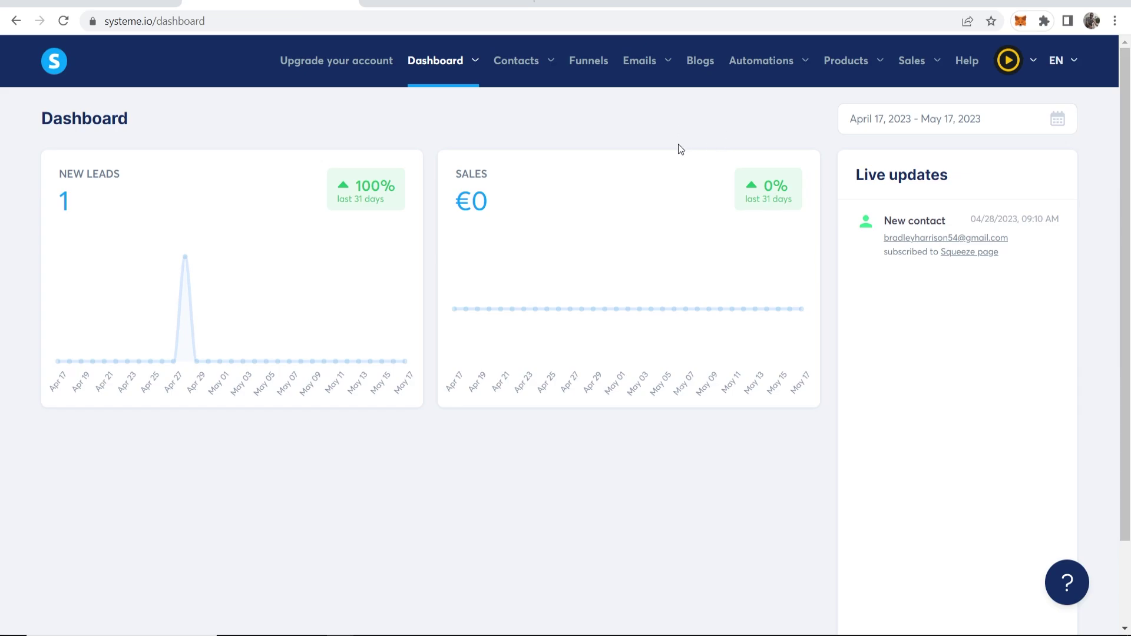
pyautogui.click(582, 69)
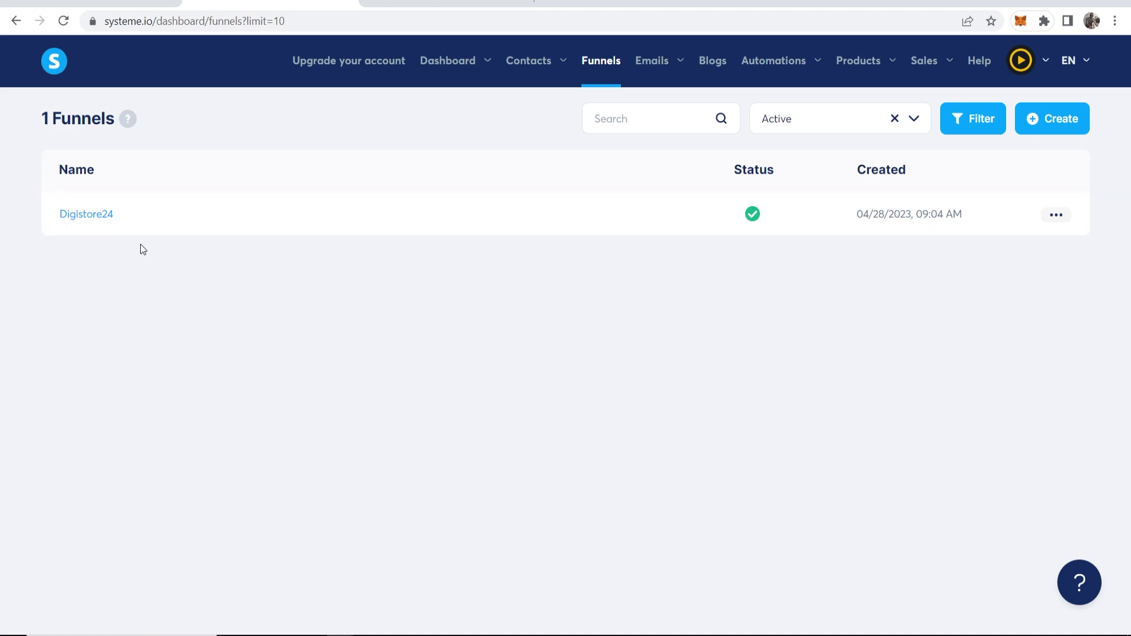
# Start a new funnel named 'Affiliate Funnel' and inspect its funnel domain address
pyautogui.click(1058, 119)
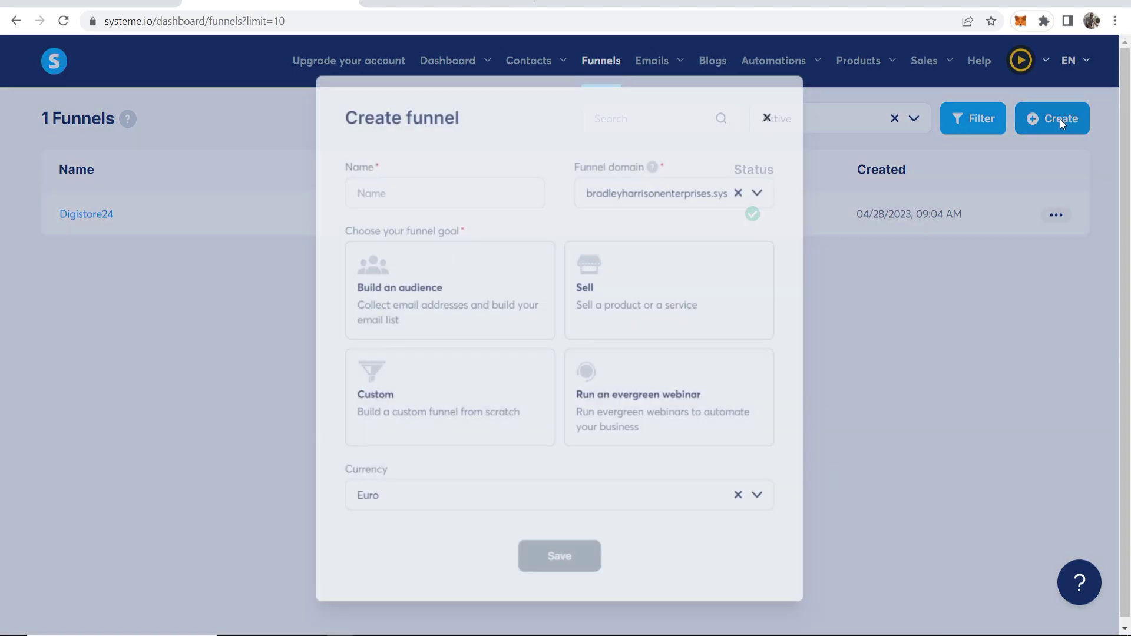
pyautogui.click(468, 191)
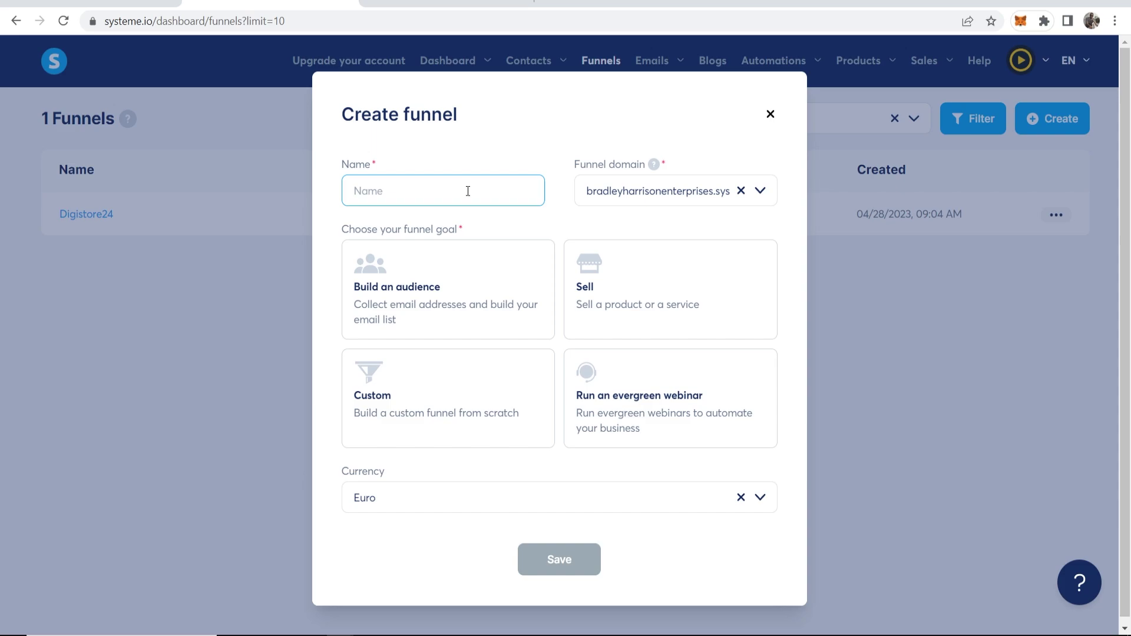
pyautogui.write('Affiliate Funnel')
pyautogui.moveTo(576, 167); pyautogui.dragTo(612, 170)
pyautogui.click(567, 167)
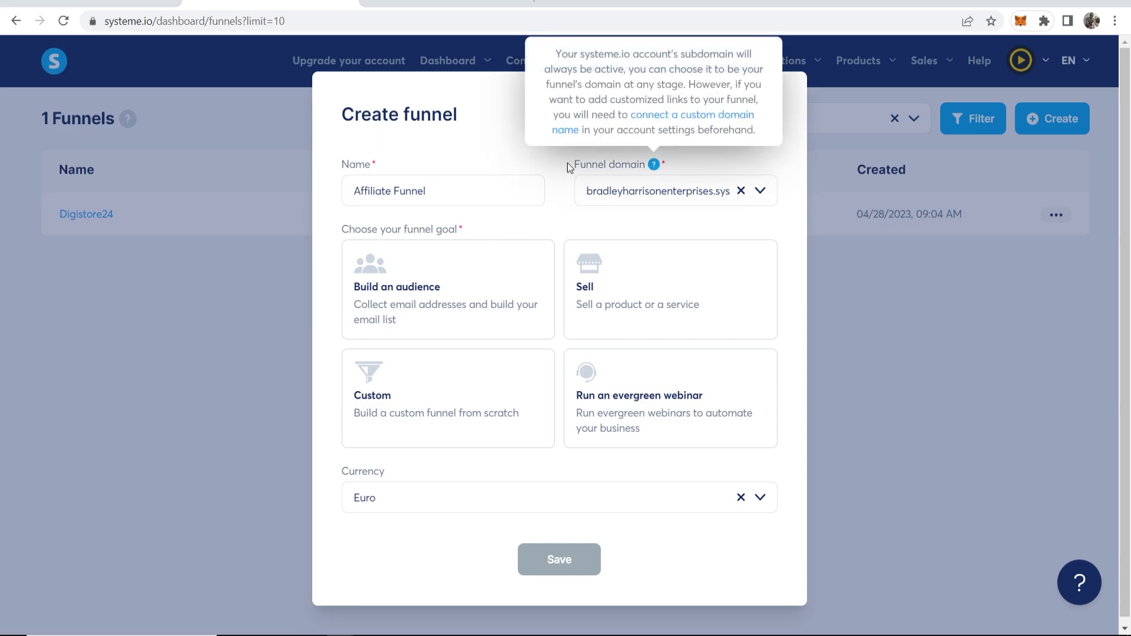
pyautogui.click(716, 193)
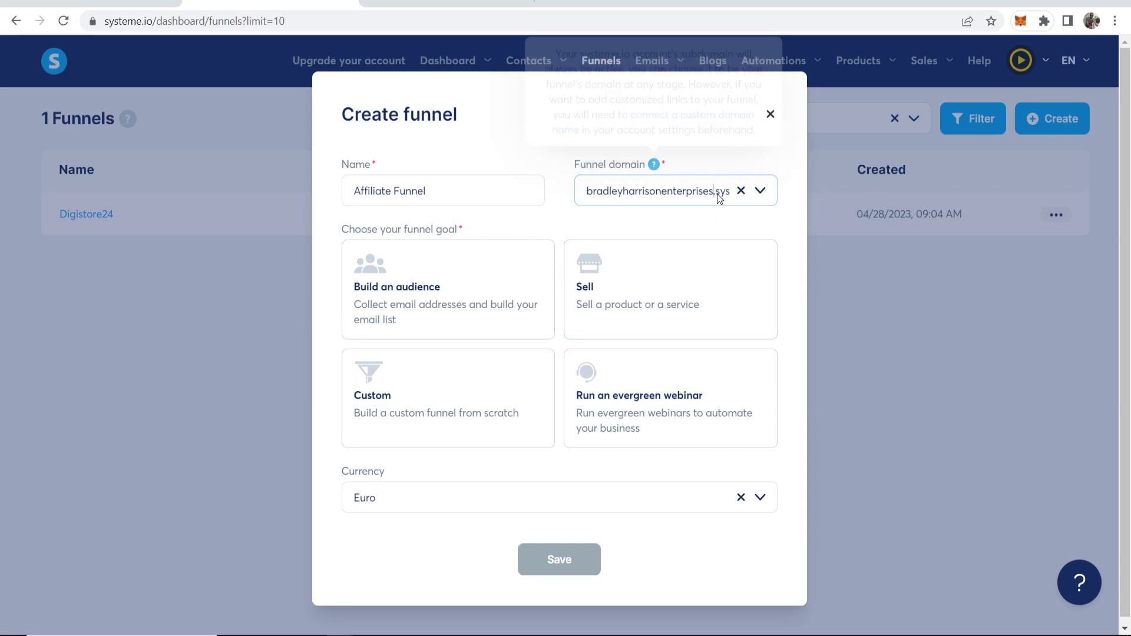
pyautogui.click(636, 169)
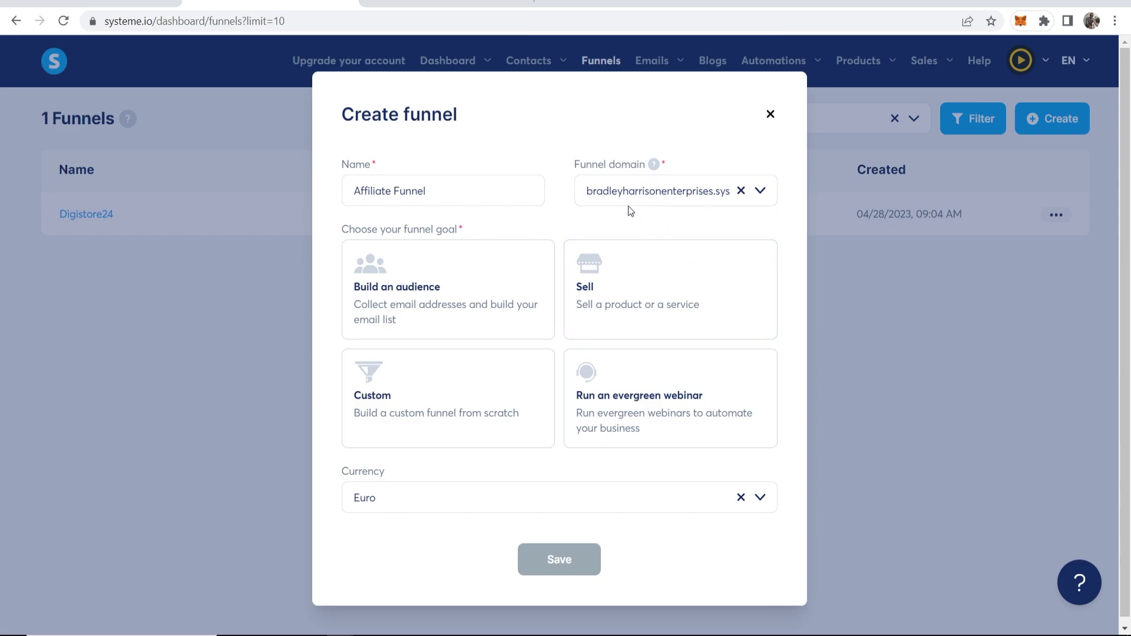
pyautogui.moveTo(587, 196); pyautogui.dragTo(737, 192)
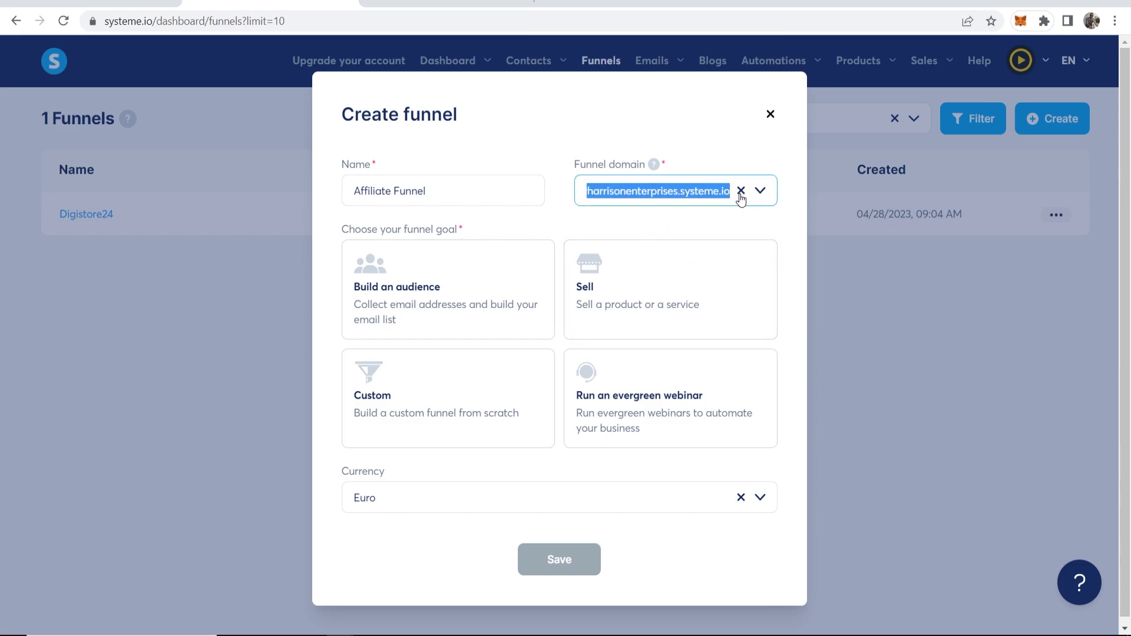
pyautogui.click(655, 191)
pyautogui.moveTo(587, 192); pyautogui.dragTo(717, 210)
pyautogui.click(705, 217)
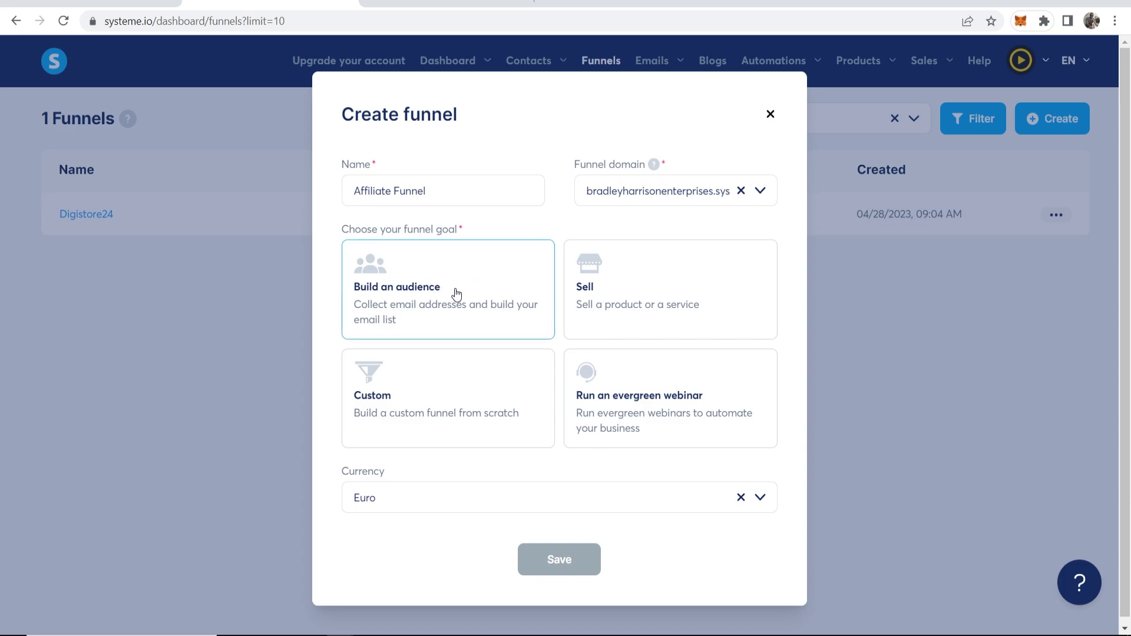
# Set the goal to Build an audience and currency to U.S. Dollar, then save the funnel
pyautogui.click(435, 299)
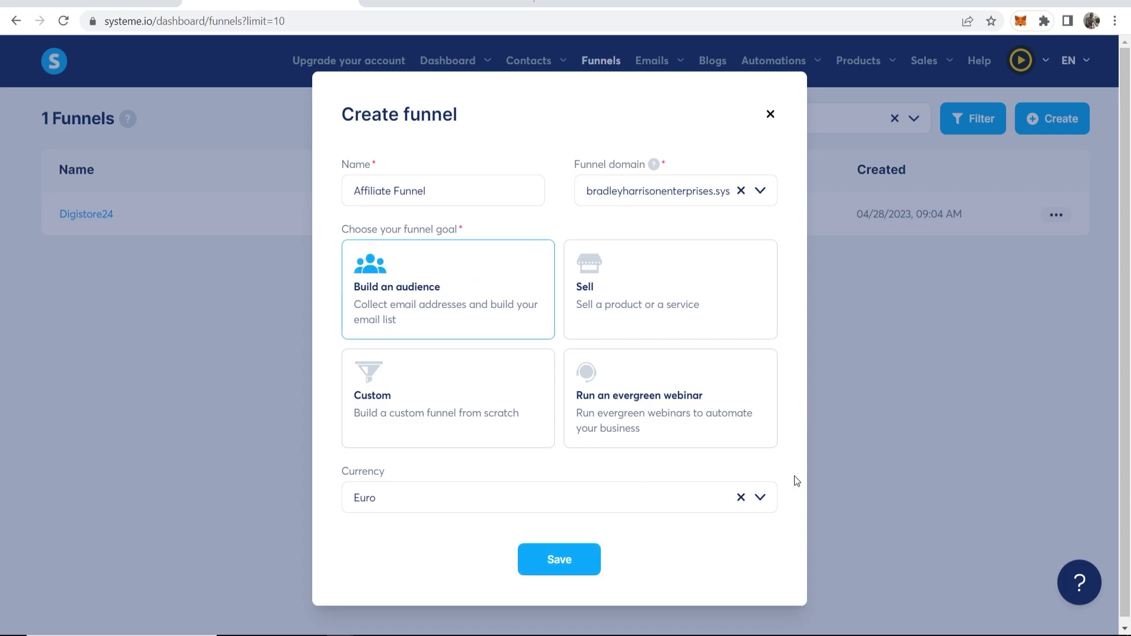
pyautogui.click(763, 498)
pyautogui.scroll(-6, 441, 415)
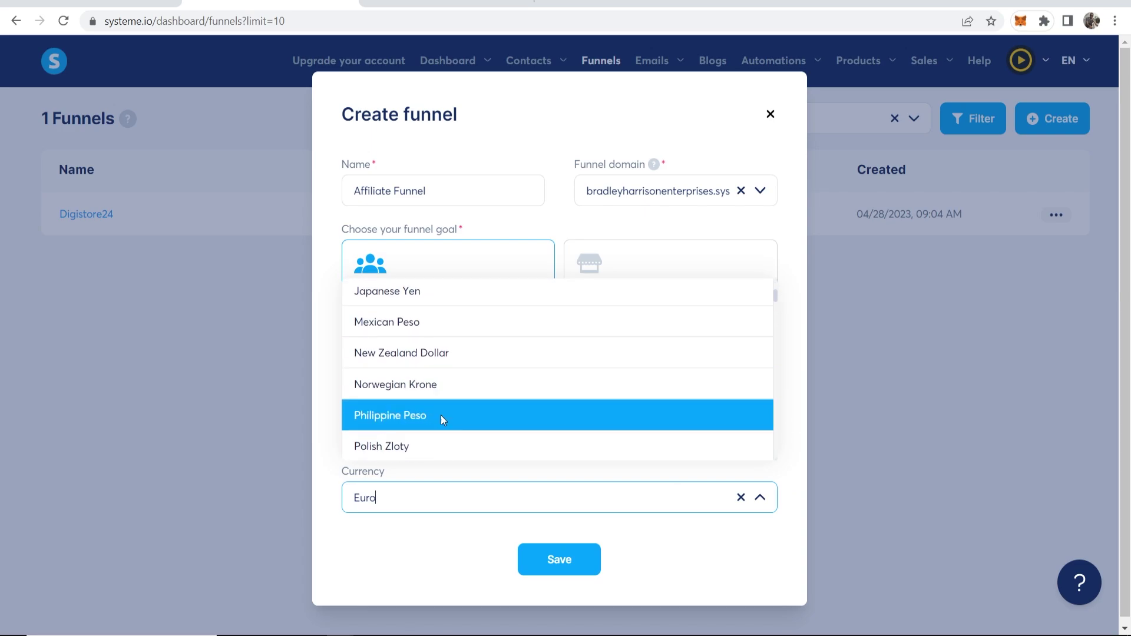
pyautogui.scroll(-2, 416, 400)
pyautogui.click(434, 398)
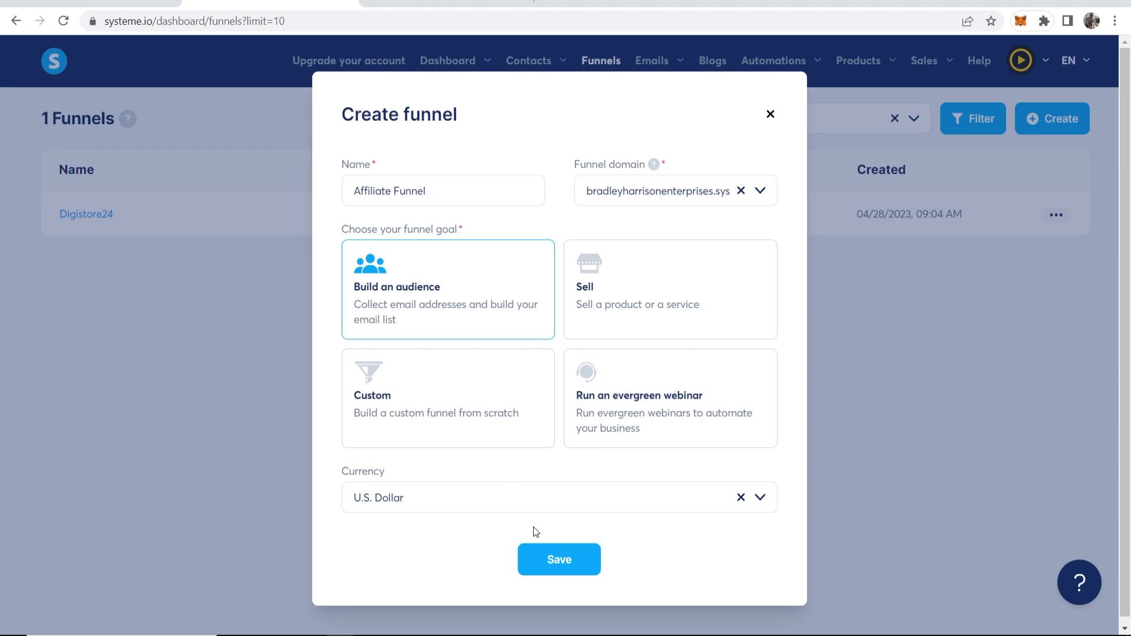
pyautogui.click(572, 563)
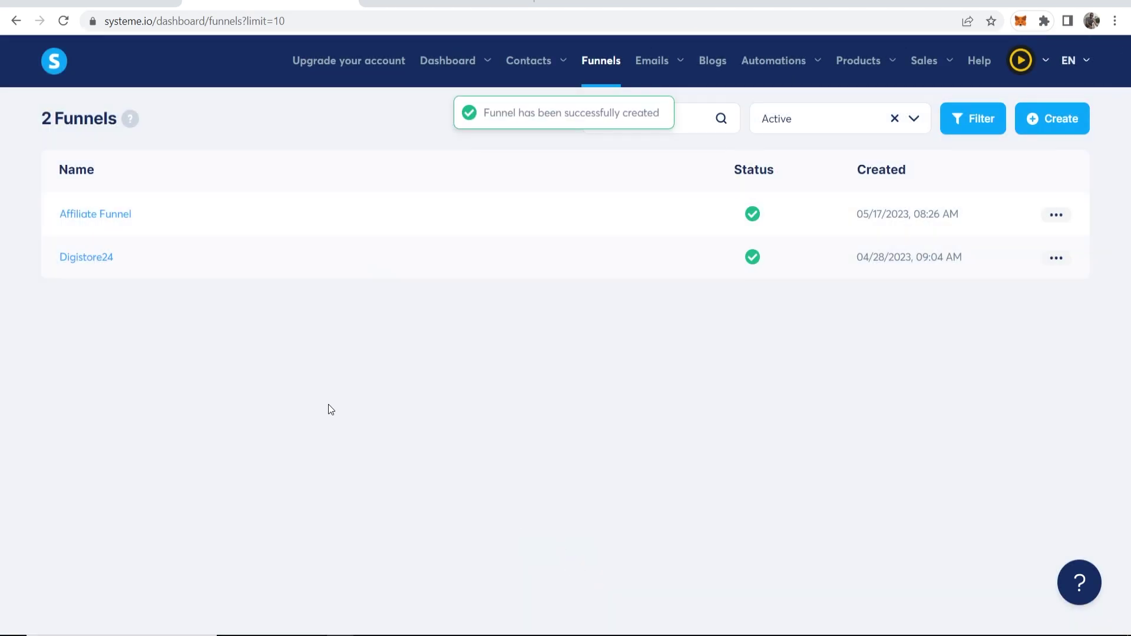
# Apply the mountain opt-in template to the Affiliate Funnel's squeeze page
pyautogui.click(89, 215)
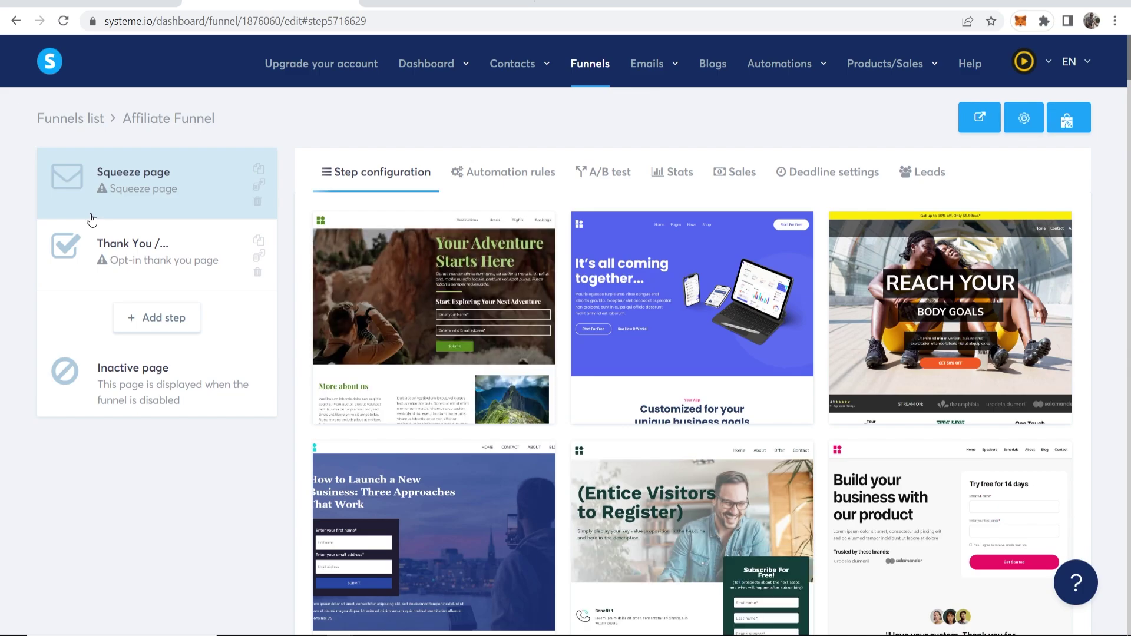
pyautogui.scroll(-10, 245, 245)
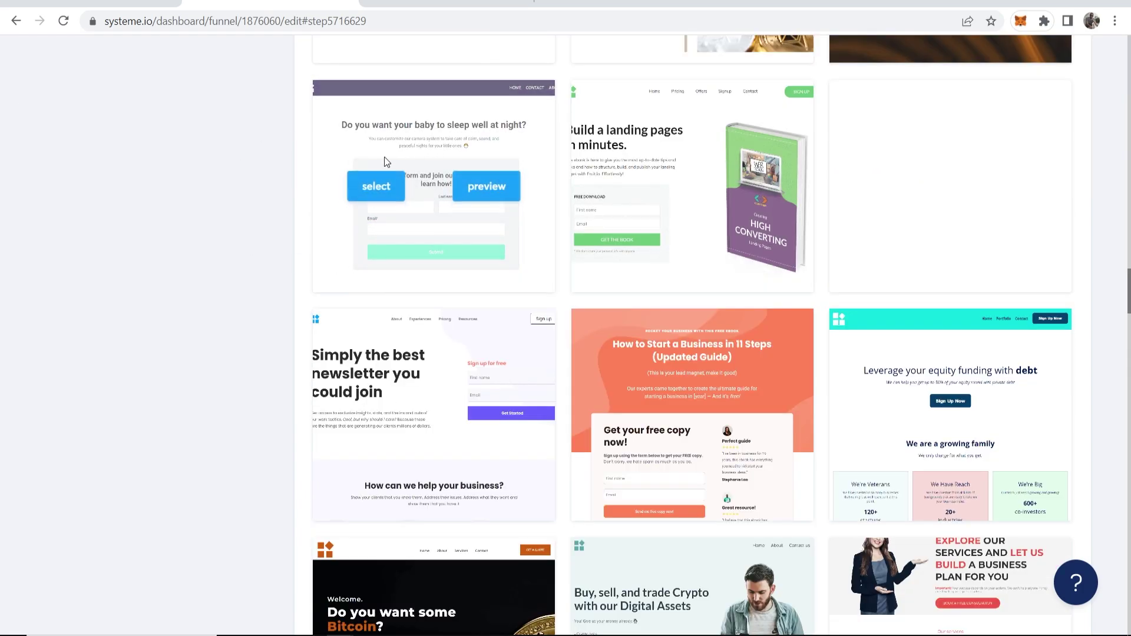
pyautogui.scroll(-4, 525, 306)
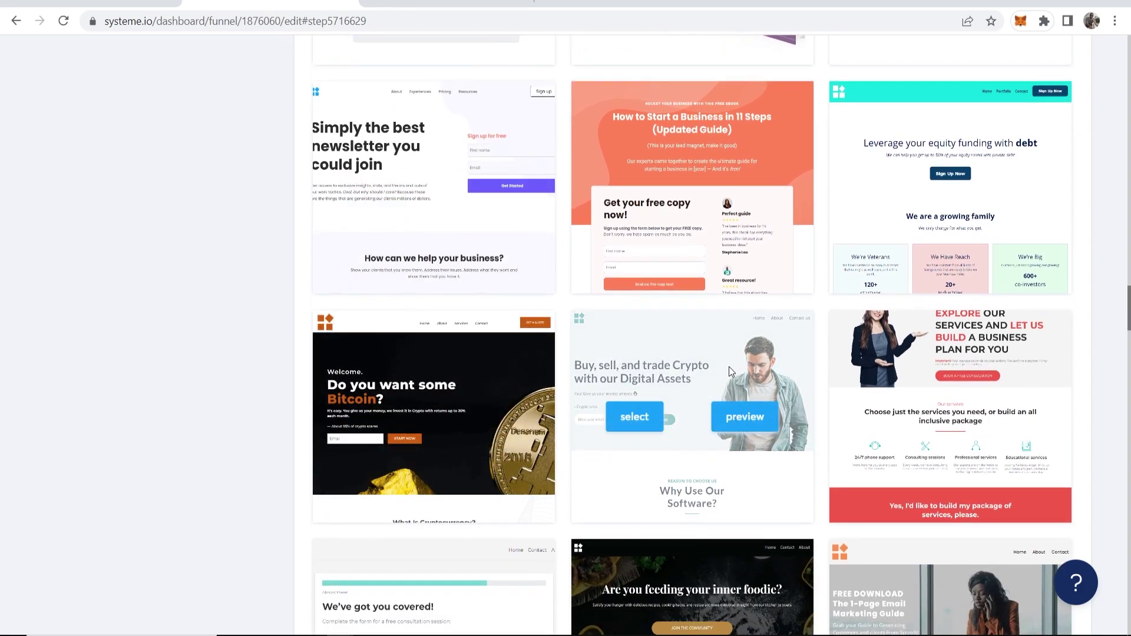
pyautogui.scroll(-6, 730, 366)
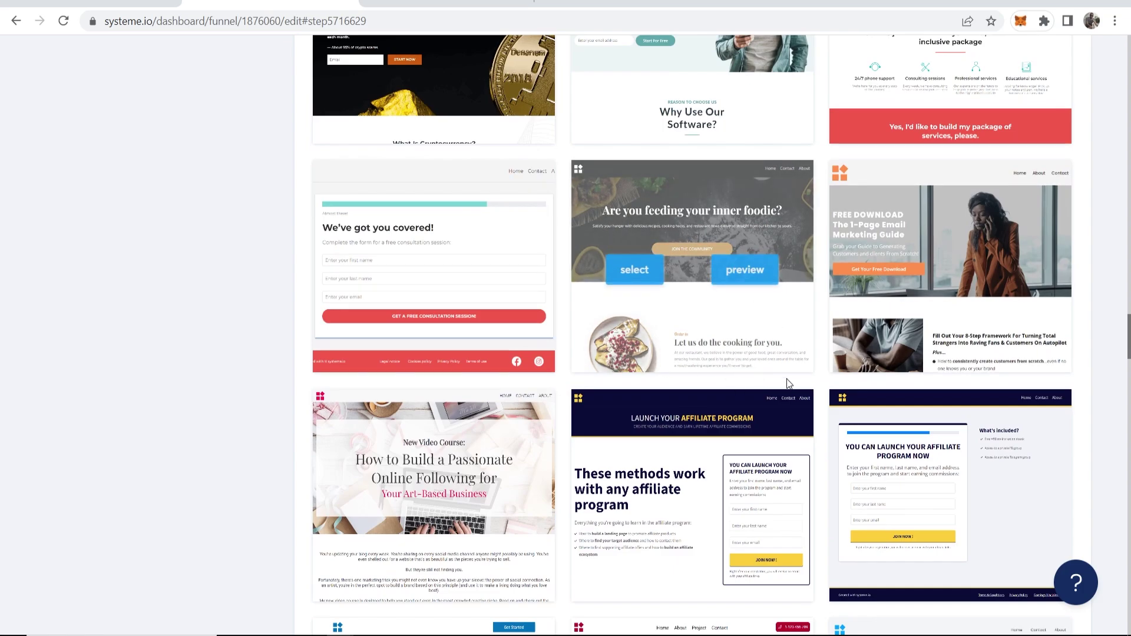
pyautogui.scroll(-3, 708, 390)
pyautogui.scroll(-11, 708, 385)
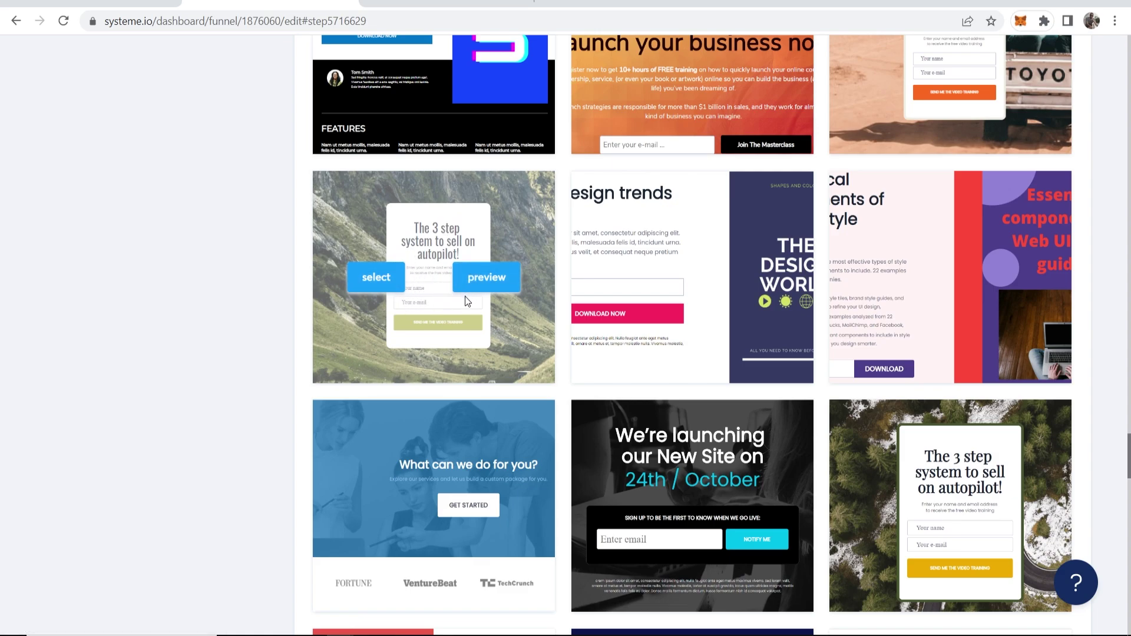
pyautogui.click(381, 282)
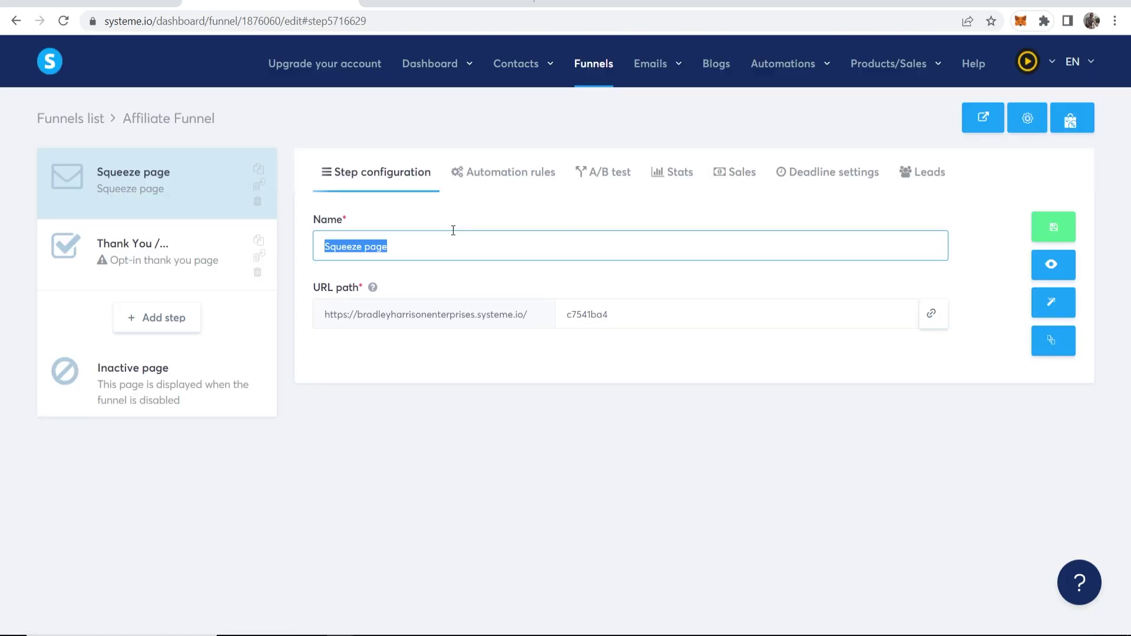
# Rename the step 'The Smoothie Diet', copied from the ClickBank listing, and open the page editor
pyautogui.click(442, 252)
pyautogui.hotkey('ctrl', 'a')
pyautogui.click(315, 219)
pyautogui.hotkey('ctrl', 'Tab')
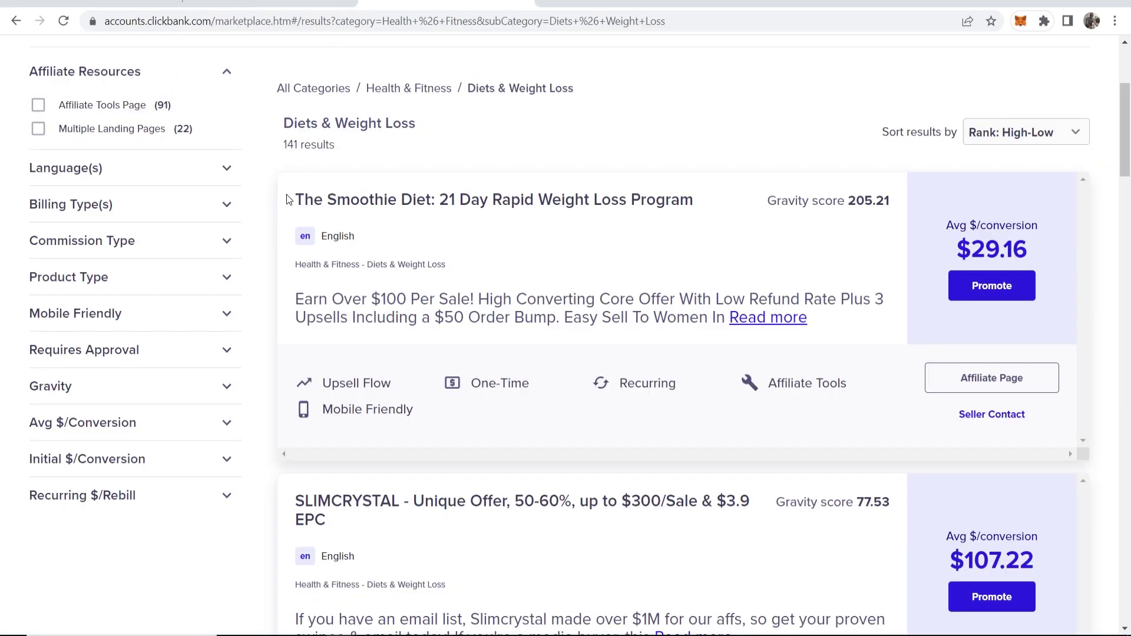
pyautogui.moveTo(294, 199); pyautogui.dragTo(435, 200)
pyautogui.hotkey('ctrl', 'c')
pyautogui.hotkey('ctrl', 'shift', 'Tab')
pyautogui.click(389, 252)
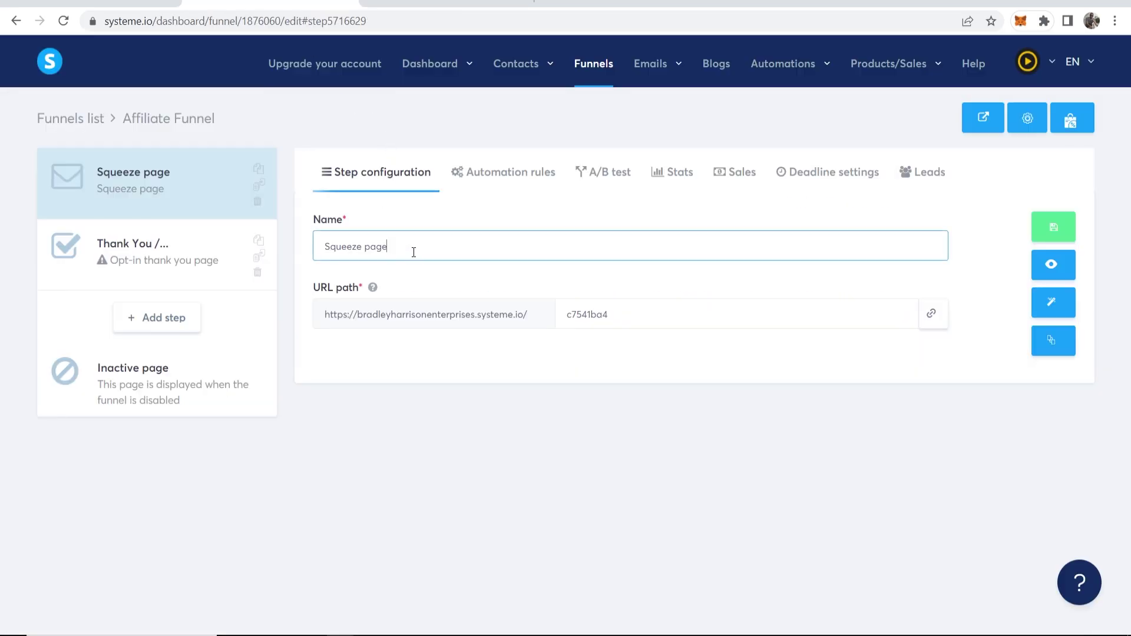
pyautogui.hotkey('ctrl', 'a')
pyautogui.hotkey('ctrl', 'v')
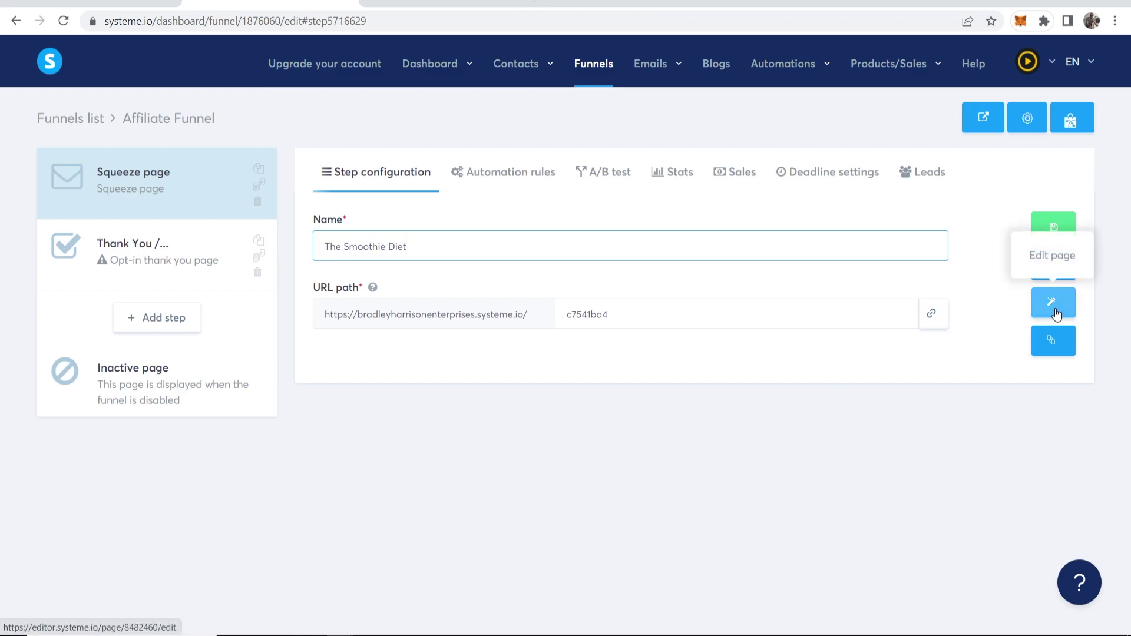
pyautogui.click(1053, 307)
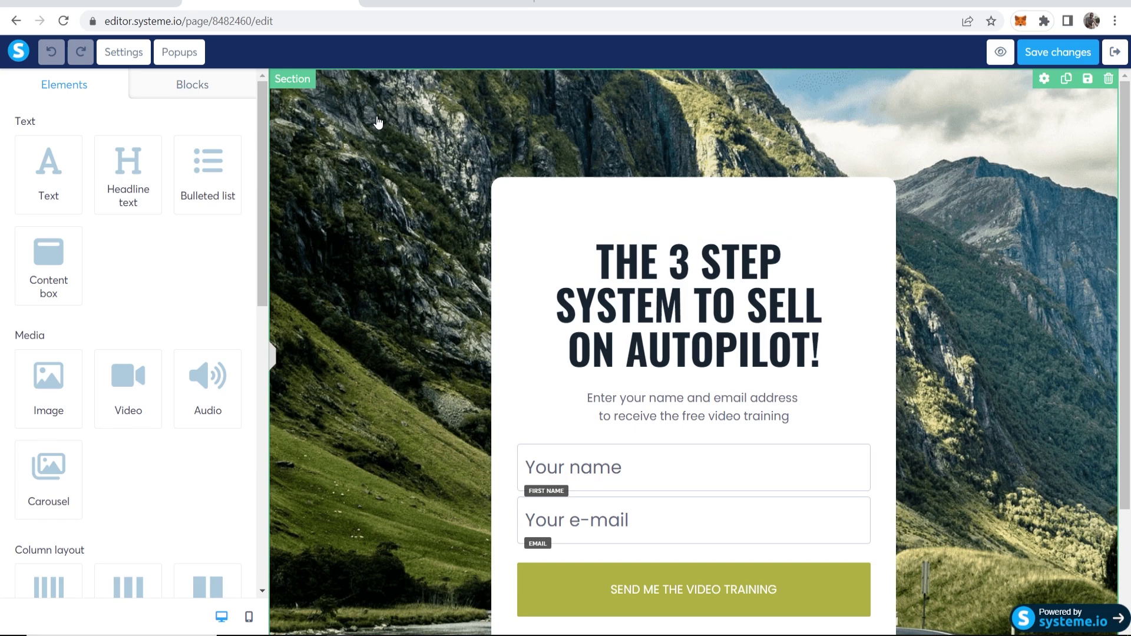
# Adjust the section's left margin, remove the mountain background image, and start uploading a replacement
pyautogui.click(391, 187)
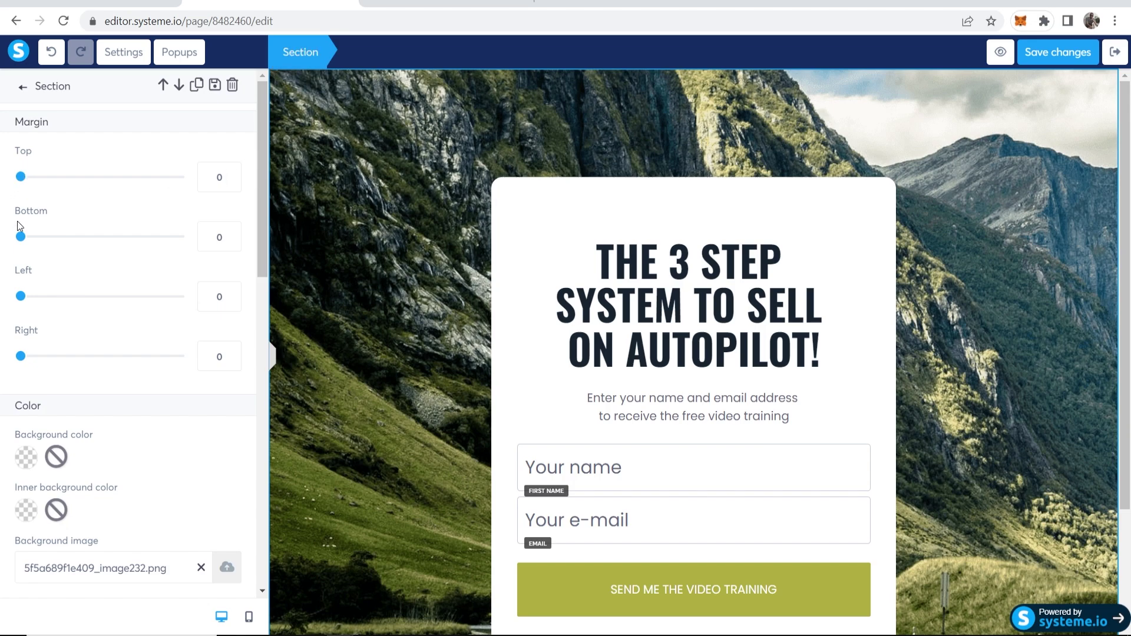
pyautogui.moveTo(21, 357)
pyautogui.mouseDown()
pyautogui.moveTo(46, 357)
pyautogui.moveTo(20, 357)
pyautogui.mouseUp()
pyautogui.moveTo(20, 295); pyautogui.dragTo(88, 296)
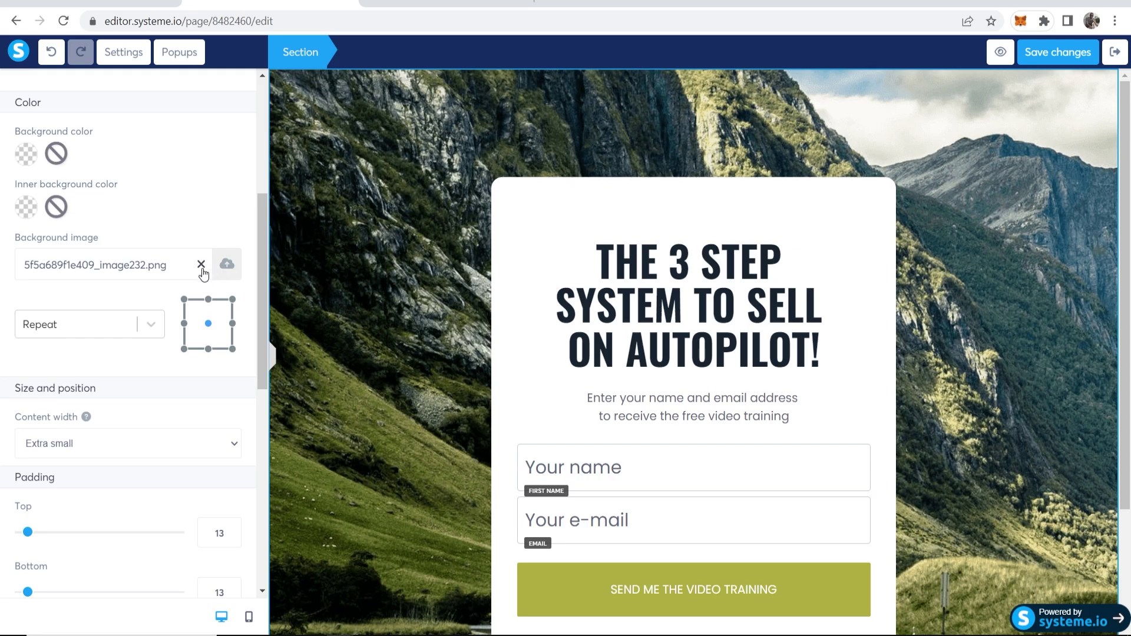
pyautogui.click(201, 265)
pyautogui.click(228, 268)
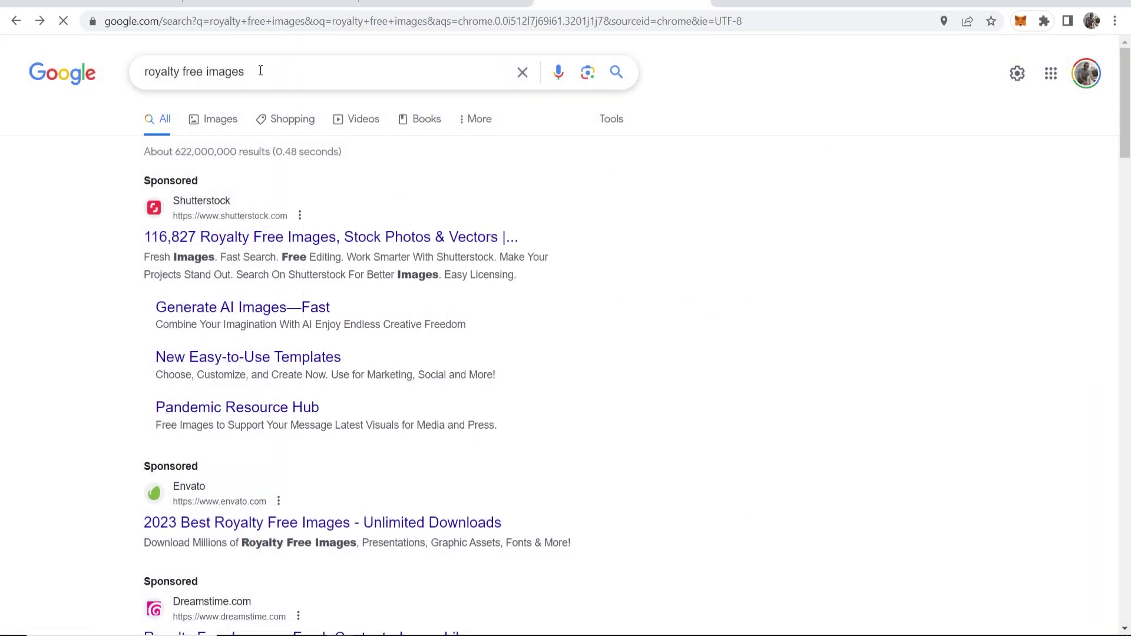
# Scroll the 'royalty free images' results and go to the Unsplash website
pyautogui.moveTo(246, 72); pyautogui.dragTo(108, 67)
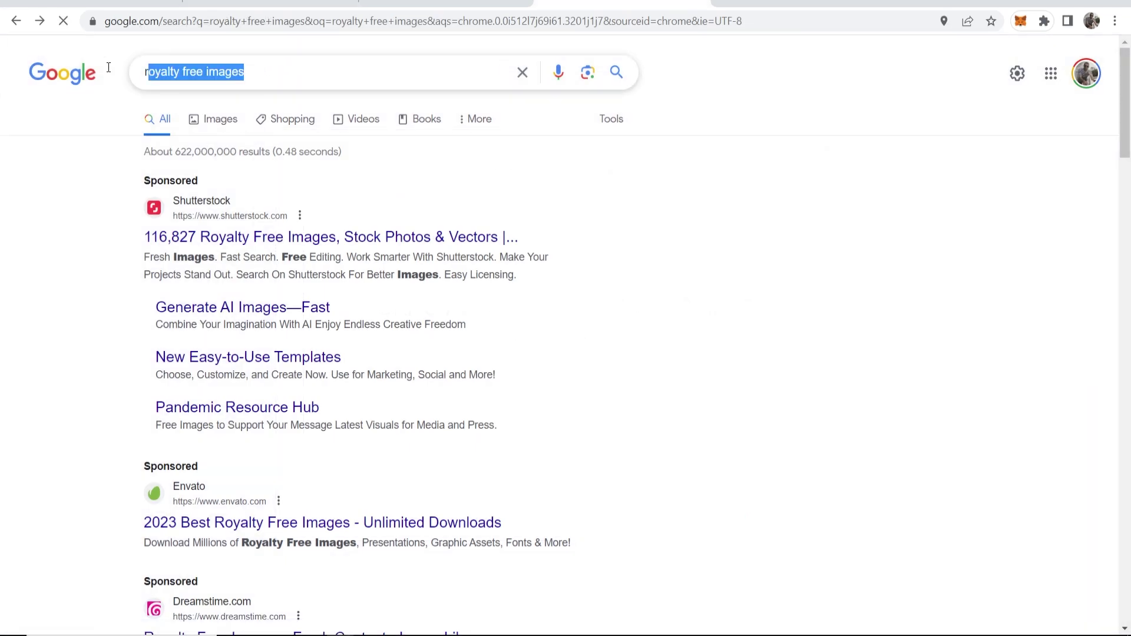
pyautogui.click(108, 182)
pyautogui.scroll(-7, 101, 184)
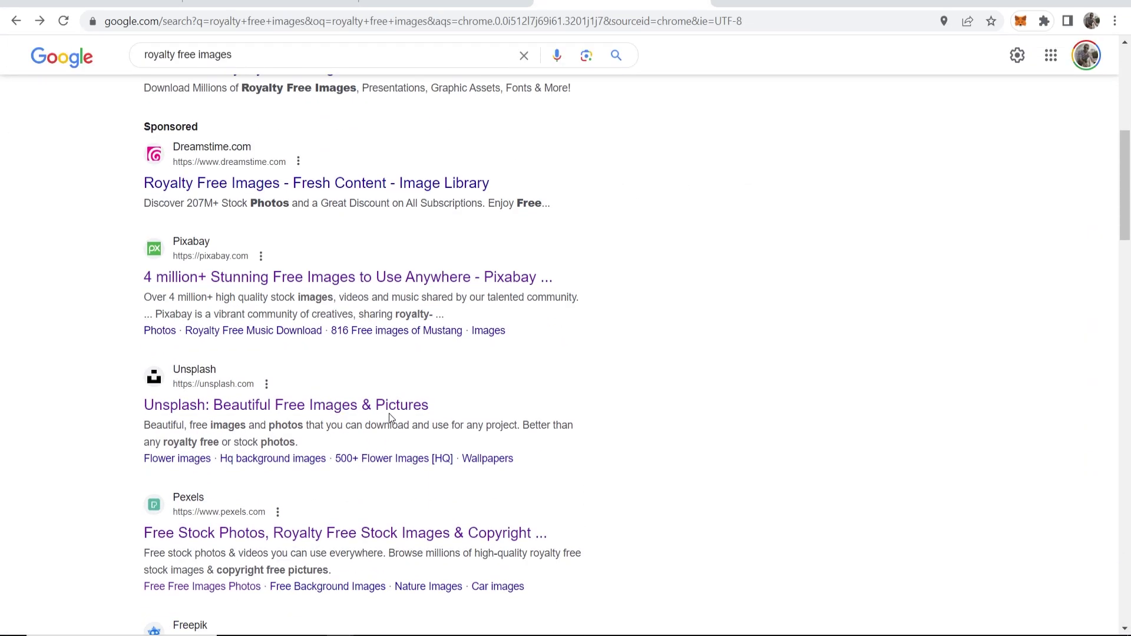
pyautogui.scroll(-2, 389, 415)
pyautogui.click(183, 254)
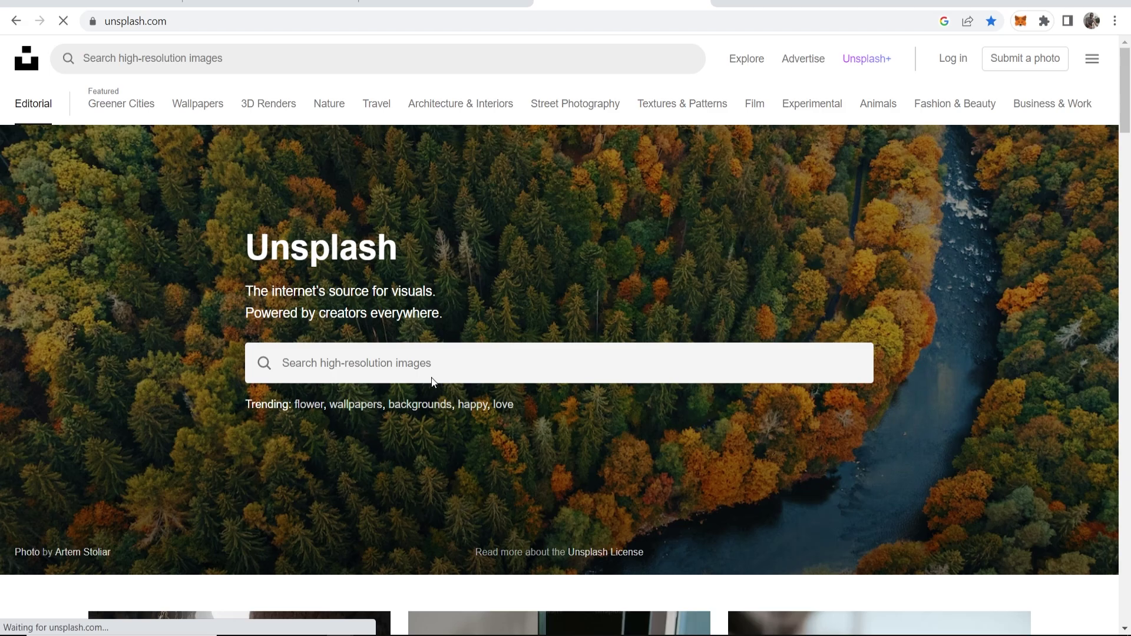
# Search Unsplash for 'smoothies' and download the colourful fruit-topped smoothie photo
pyautogui.click(419, 374)
pyautogui.write('smoothies')
pyautogui.press('Return')
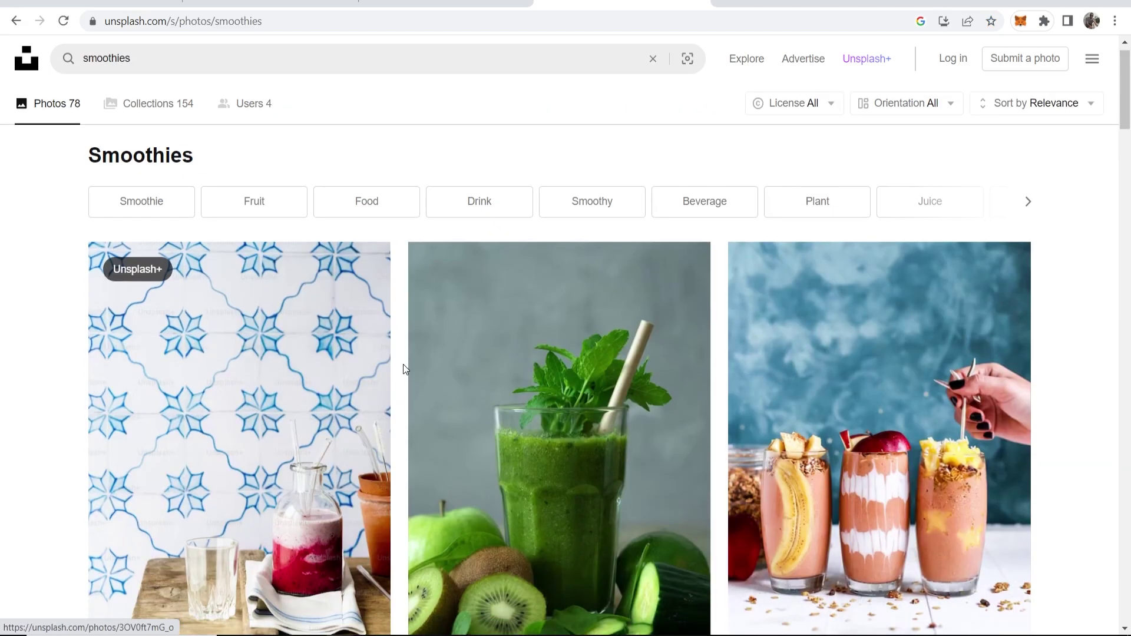
pyautogui.scroll(-2, 407, 364)
pyautogui.scroll(-8, 411, 364)
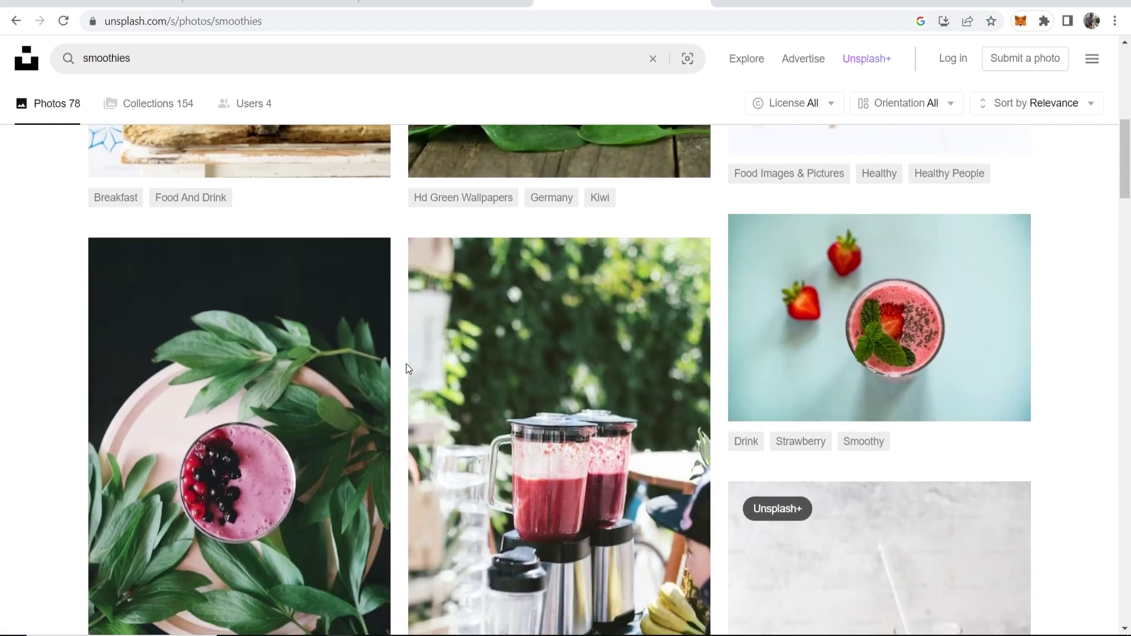
pyautogui.scroll(-10, 406, 364)
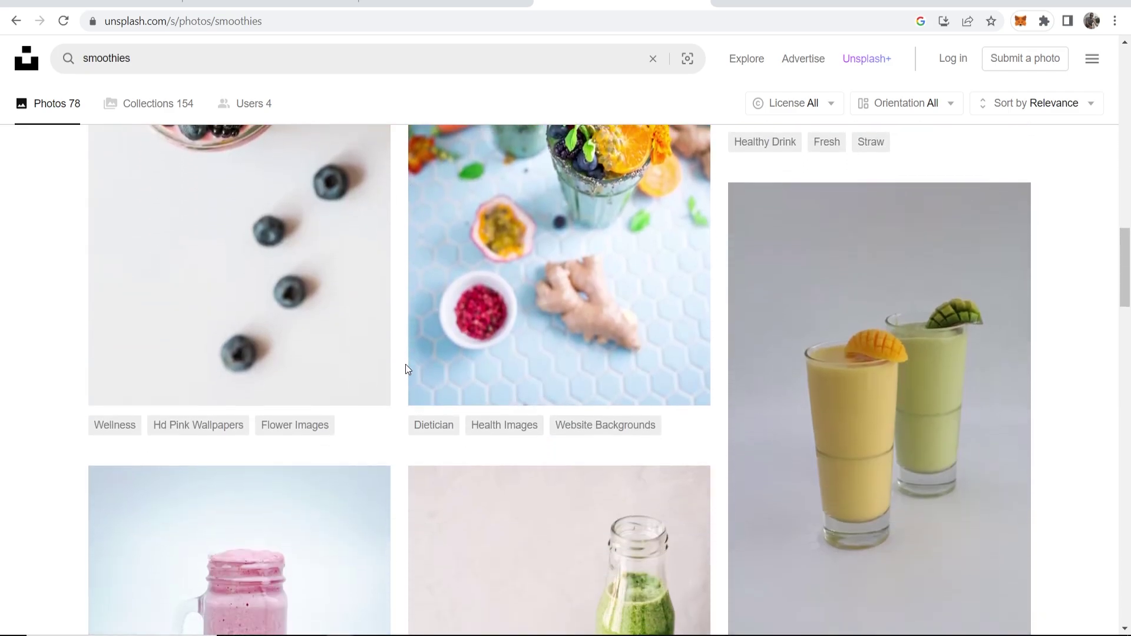
pyautogui.scroll(5, 405, 364)
pyautogui.scroll(-1, 590, 351)
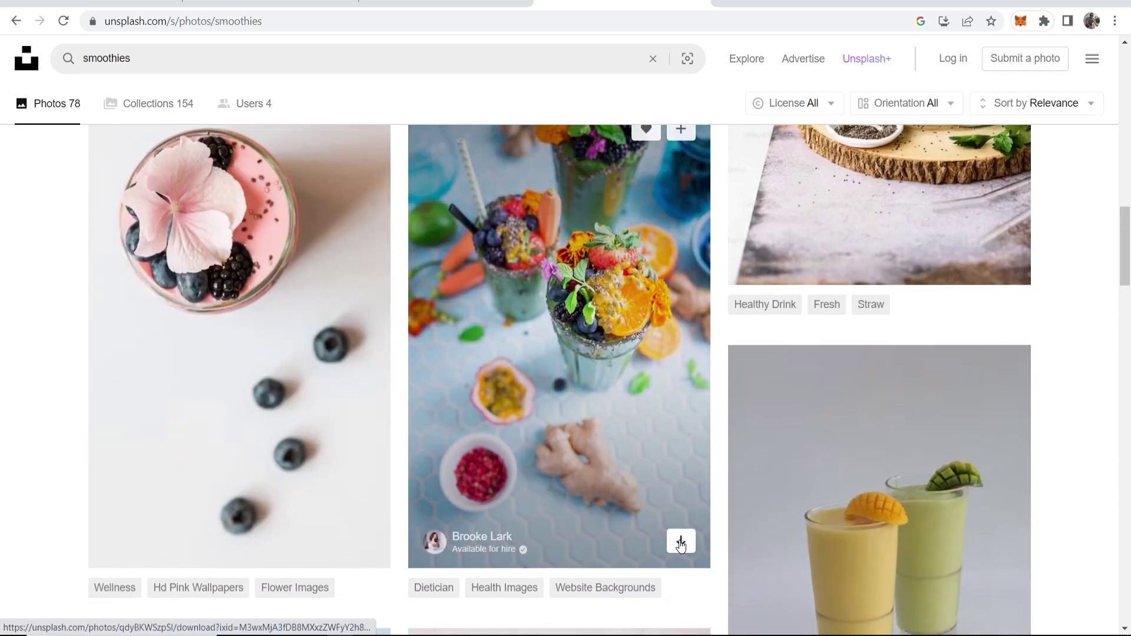
pyautogui.click(680, 537)
pyautogui.click(721, 422)
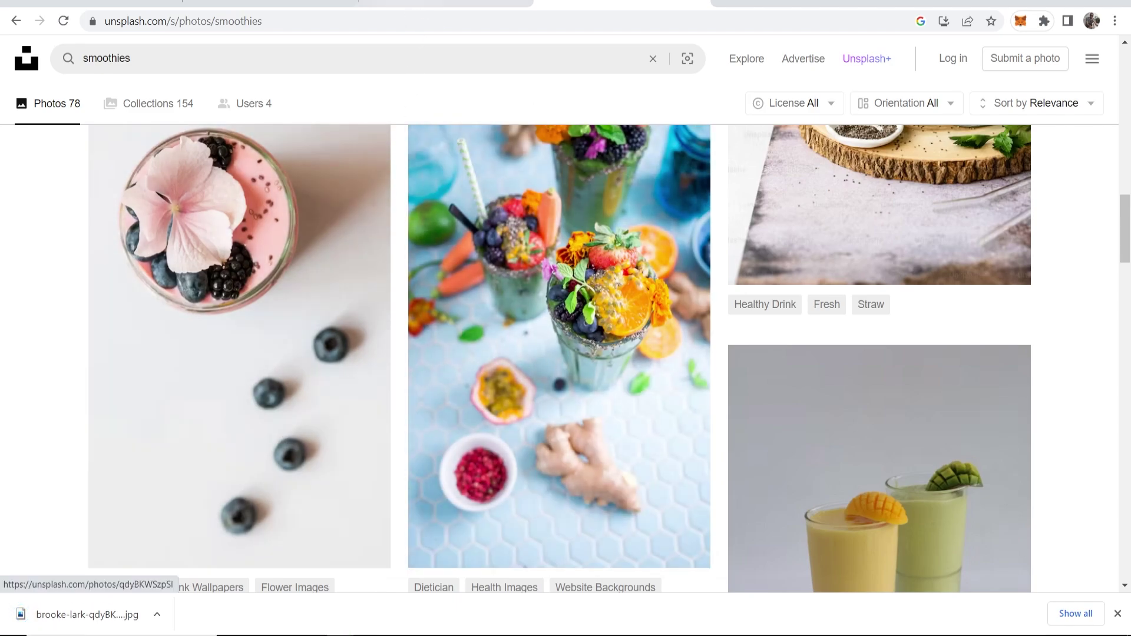
# Upload the downloaded smoothie JPG and insert it as the section background
pyautogui.click(404, 4)
pyautogui.click(269, 3)
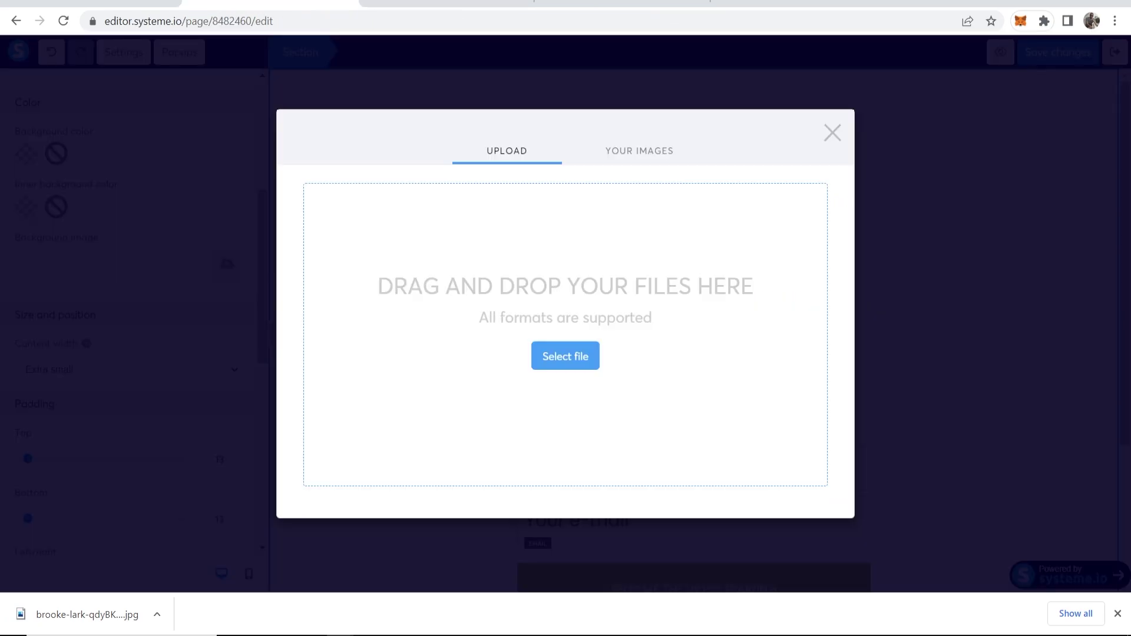
pyautogui.moveTo(87, 614); pyautogui.dragTo(488, 418)
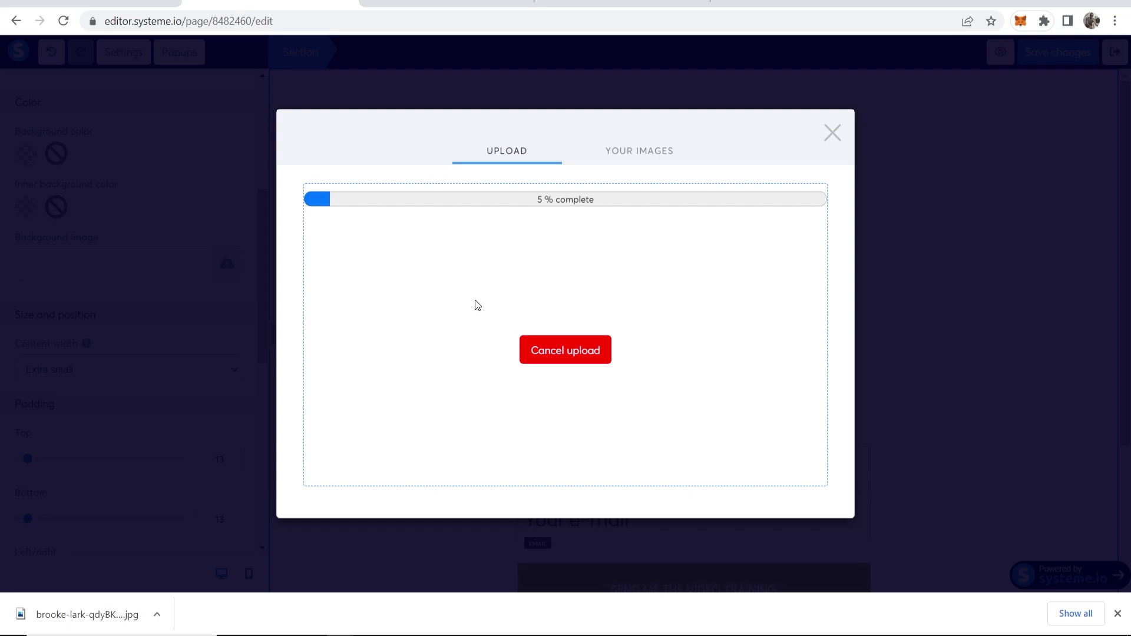
pyautogui.click(1117, 613)
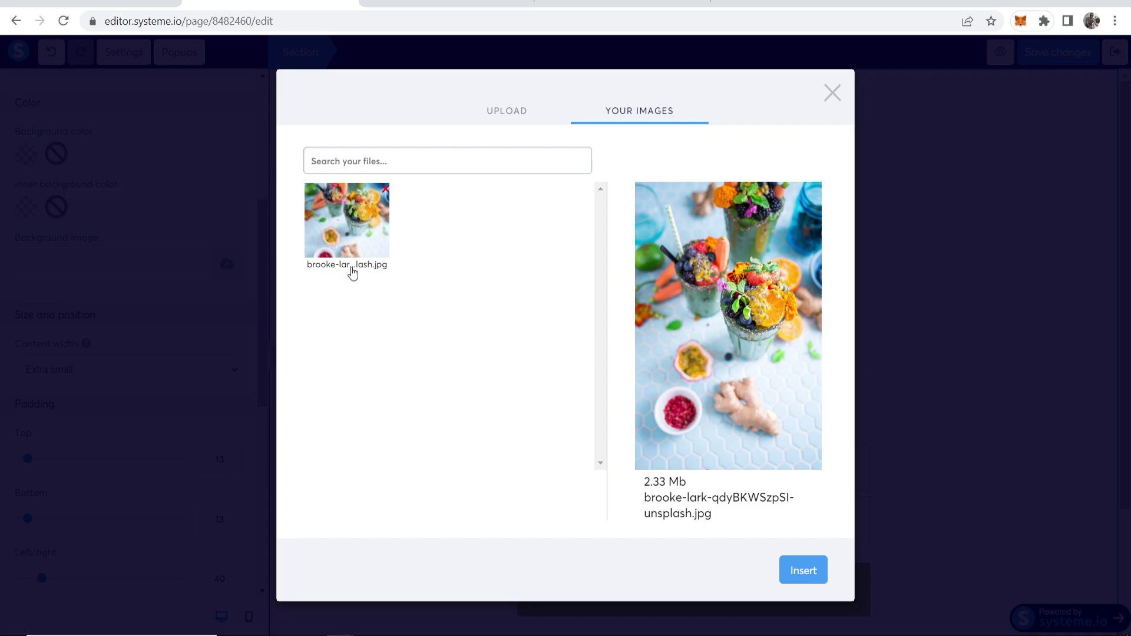
pyautogui.click(807, 572)
# Set the background image display to Full center (fixed)
pyautogui.click(146, 326)
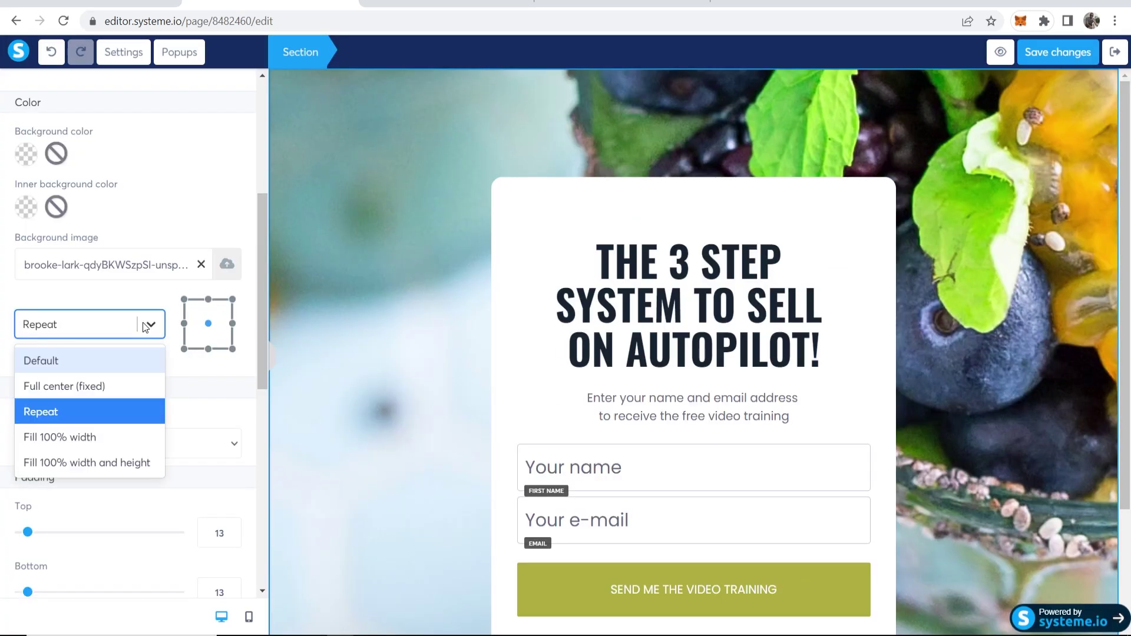
pyautogui.click(101, 386)
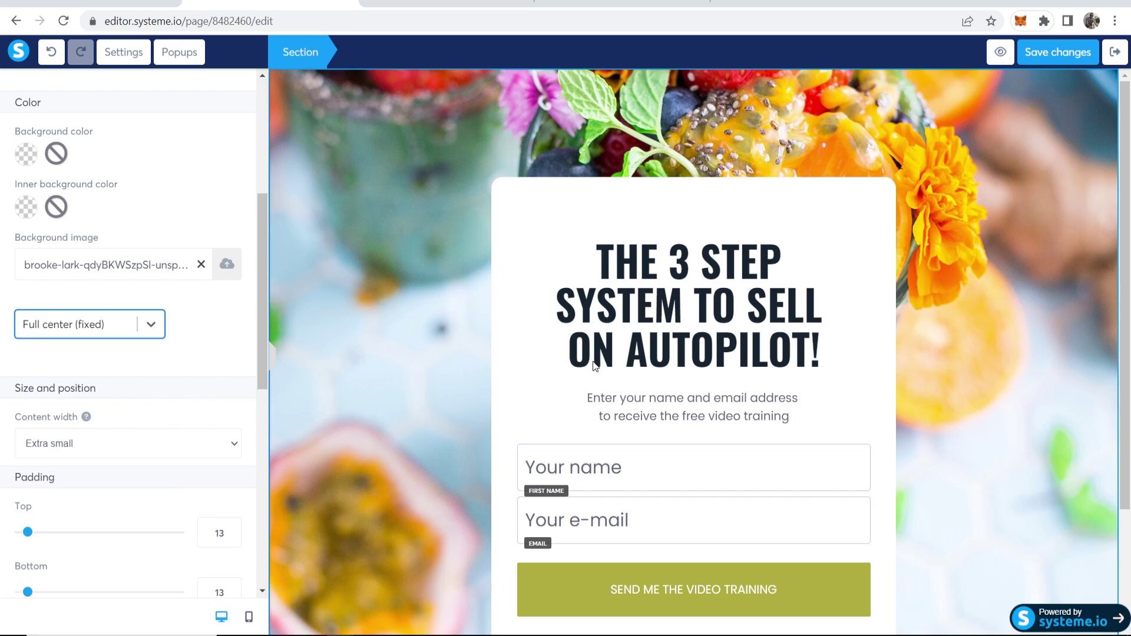
pyautogui.press('Escape')
pyautogui.scroll(-2, 1106, 265)
pyautogui.scroll(2, 1106, 266)
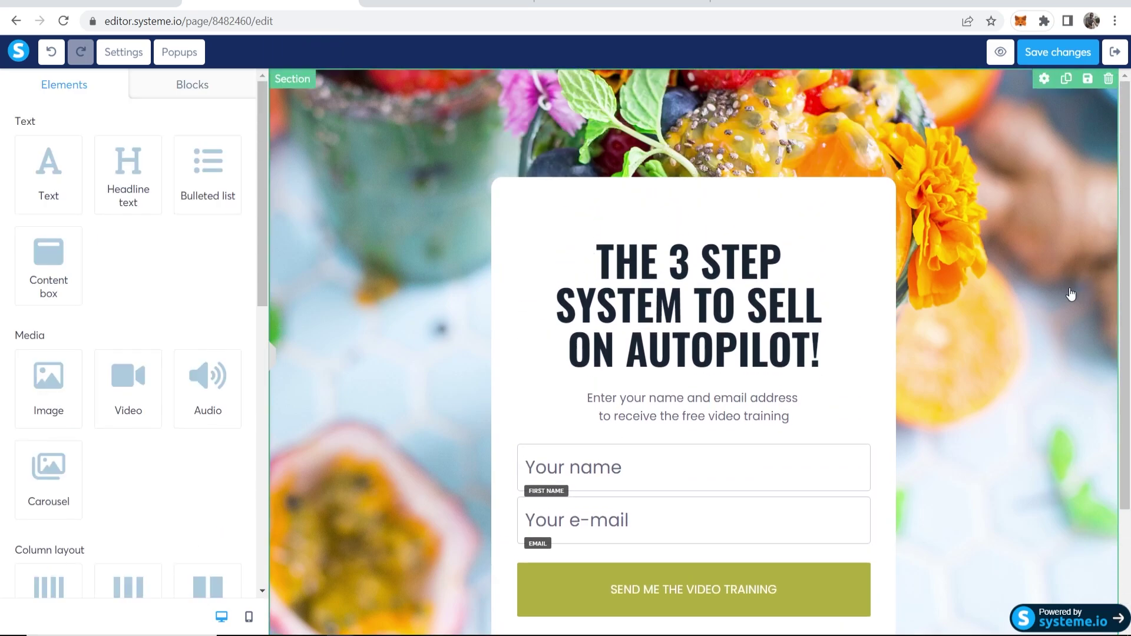
pyautogui.click(674, 289)
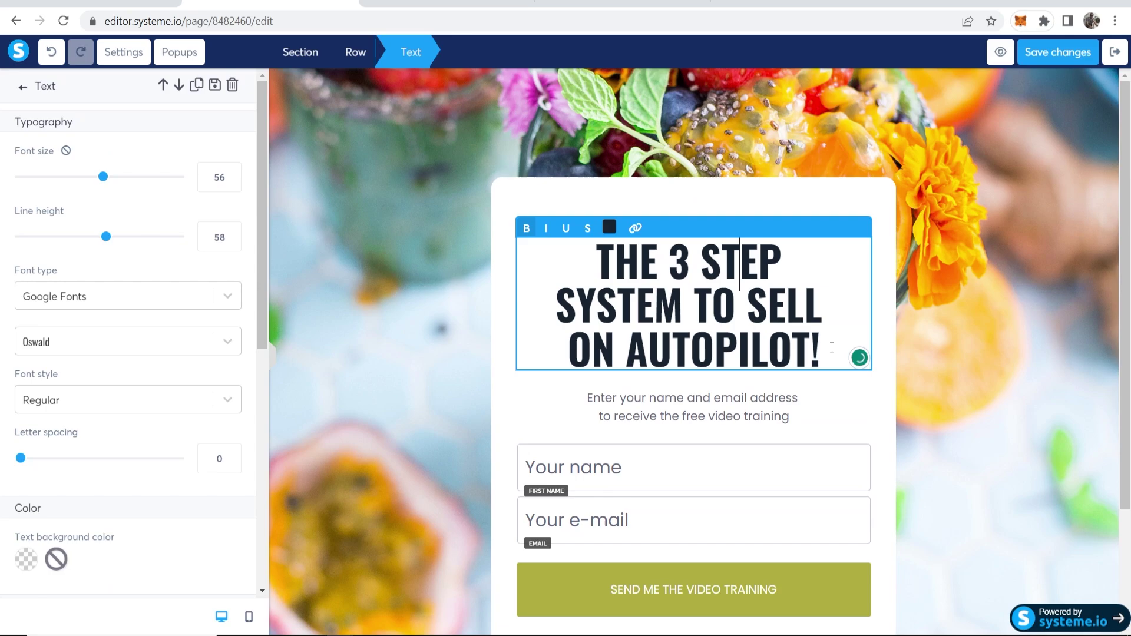
# Delete the old headline and copy the ClickBank title 'The Smoothie Diet: 21 Day Rapid Weight Loss Program'
pyautogui.moveTo(831, 347); pyautogui.dragTo(510, 245)
pyautogui.press('BackSpace')
pyautogui.hotkey('ctrl', 'Tab')
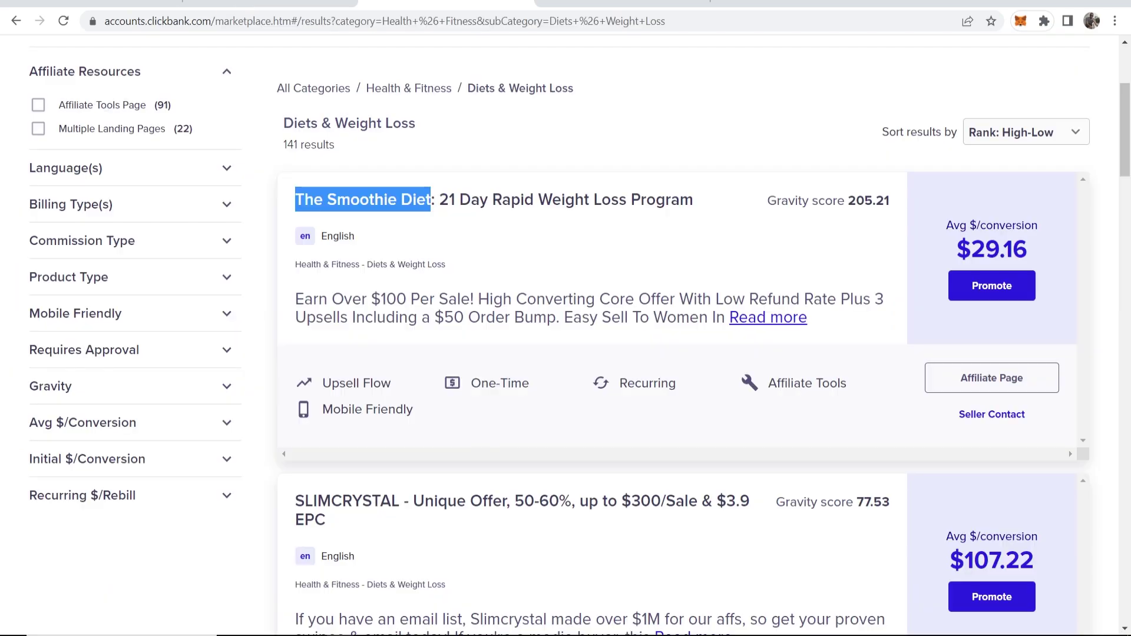
pyautogui.click(476, 244)
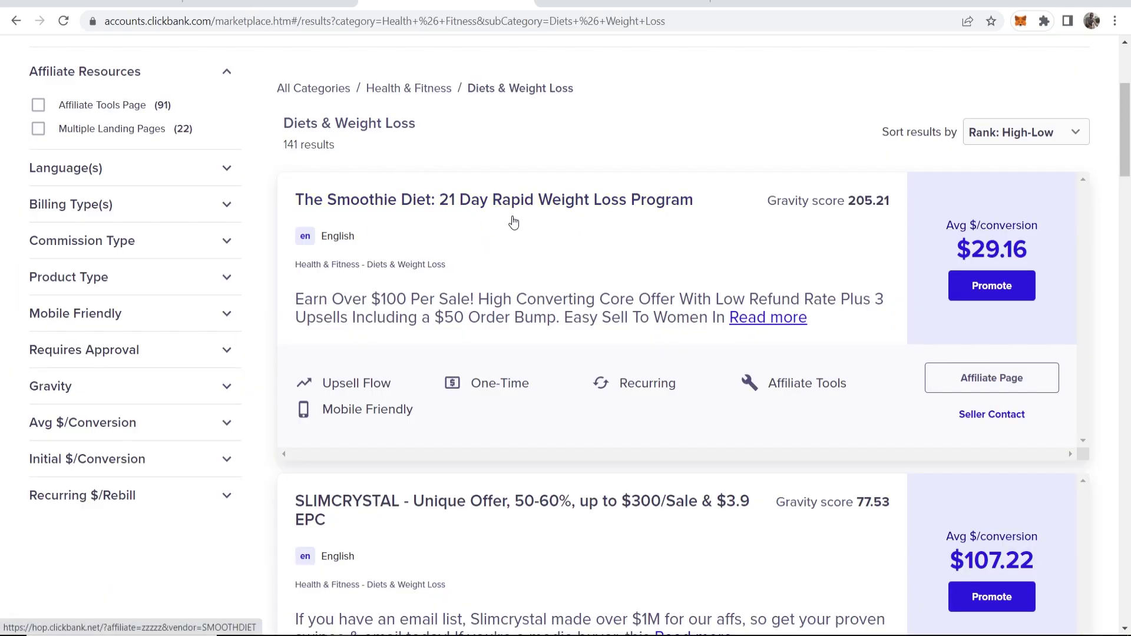
pyautogui.tripleClick(476, 201)
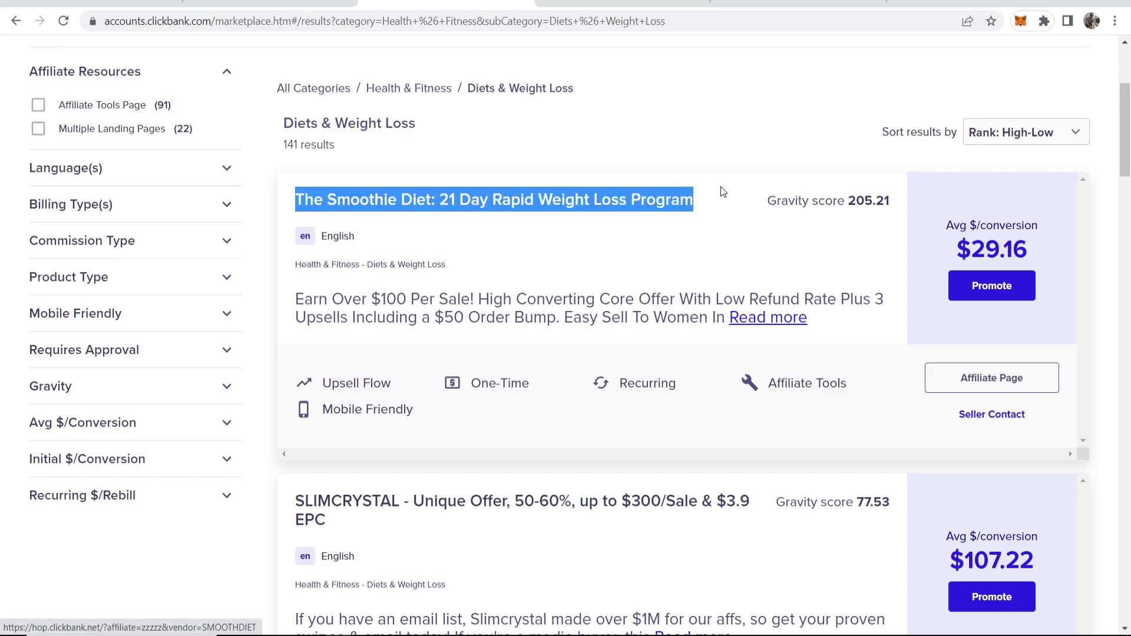
pyautogui.rightClick(540, 199)
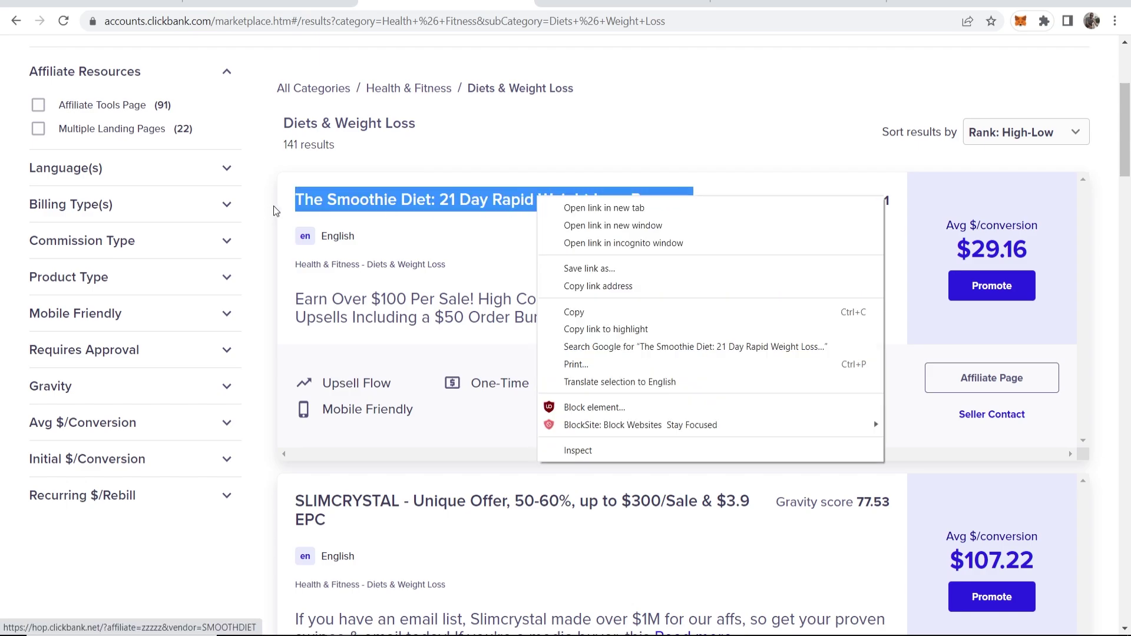
pyautogui.click(575, 311)
# Put the product title into the headline and set it to size 54, line height 56
pyautogui.click(565, 3)
pyautogui.hotkey('ctrl', '1')
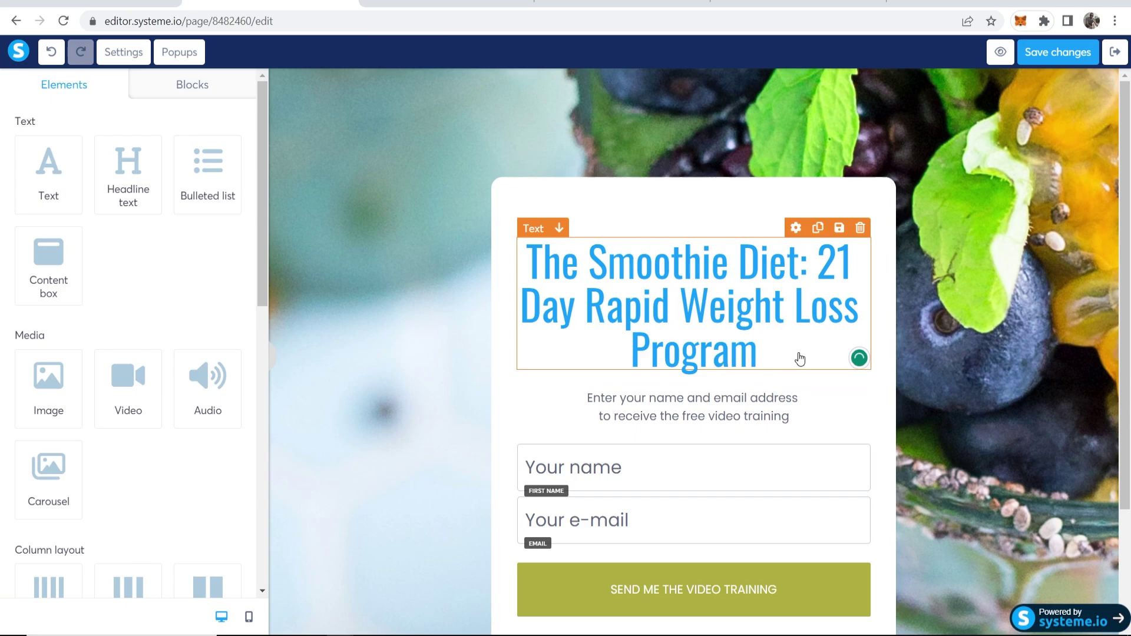
pyautogui.click(799, 356)
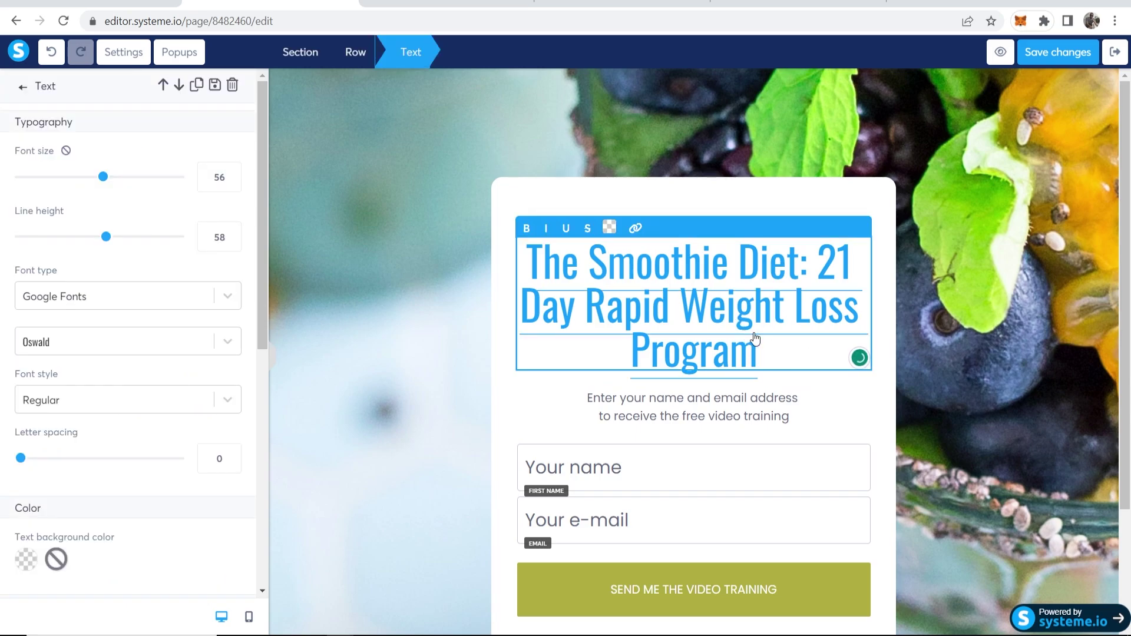
pyautogui.moveTo(757, 353); pyautogui.dragTo(497, 239)
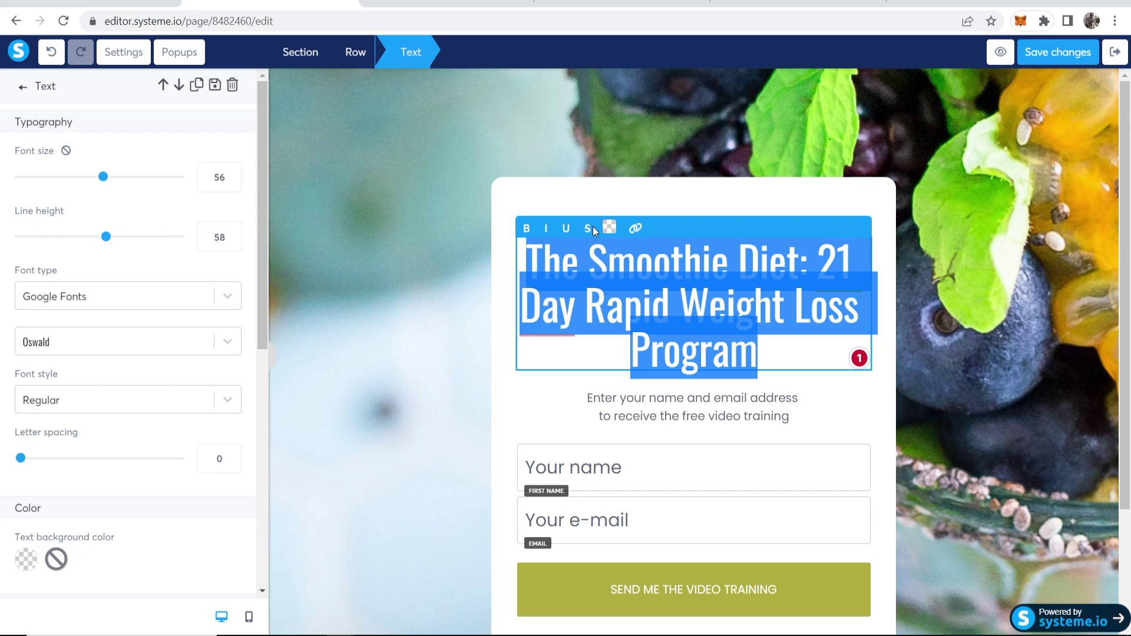
pyautogui.click(112, 180)
pyautogui.moveTo(112, 180); pyautogui.dragTo(100, 177)
pyautogui.moveTo(110, 234)
pyautogui.mouseDown()
pyautogui.moveTo(95, 238)
pyautogui.moveTo(104, 242)
pyautogui.mouseUp()
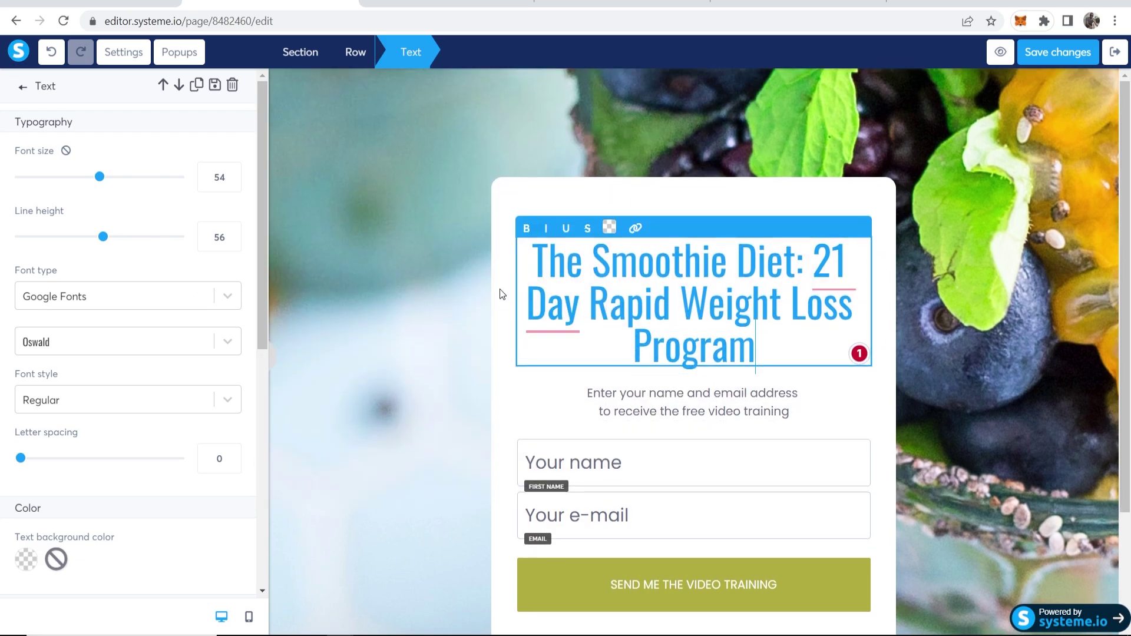
# Change the headline font to Poppins from Google Fonts
pyautogui.click(207, 295)
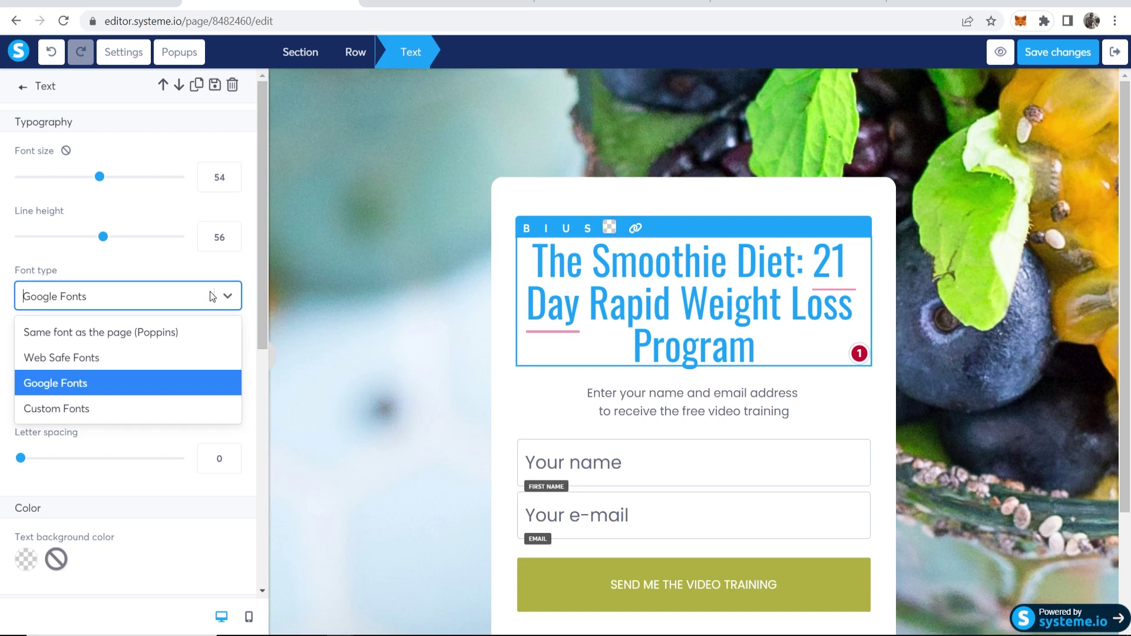
pyautogui.click(36, 382)
pyautogui.click(238, 343)
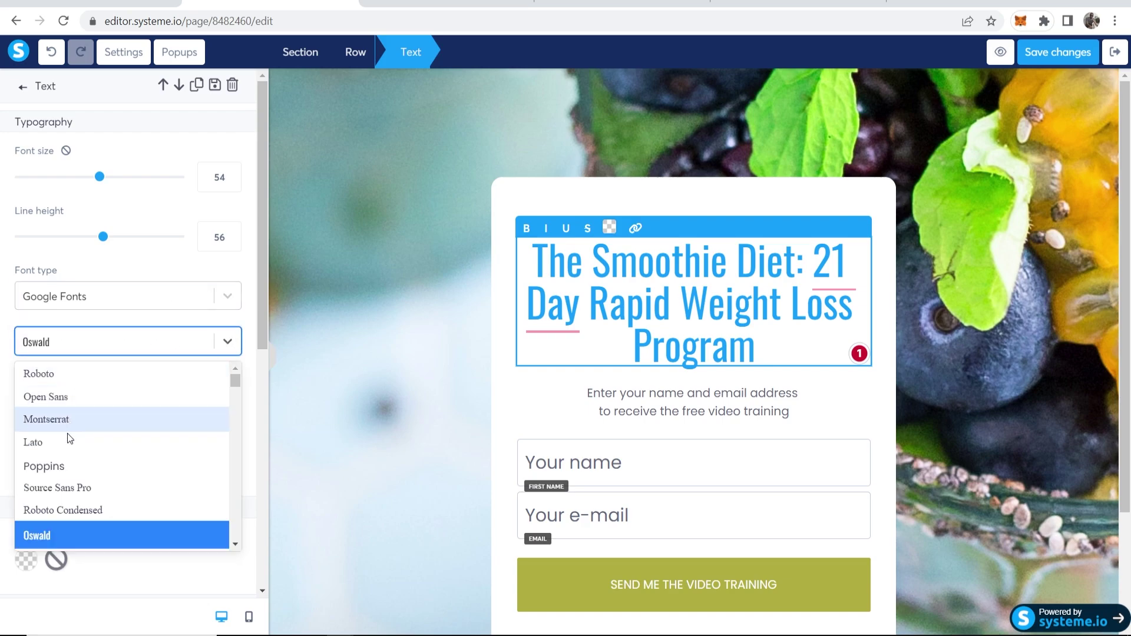
pyautogui.click(59, 467)
# Accept the hyphenated '21-Day' spelling in the headline
pyautogui.click(482, 383)
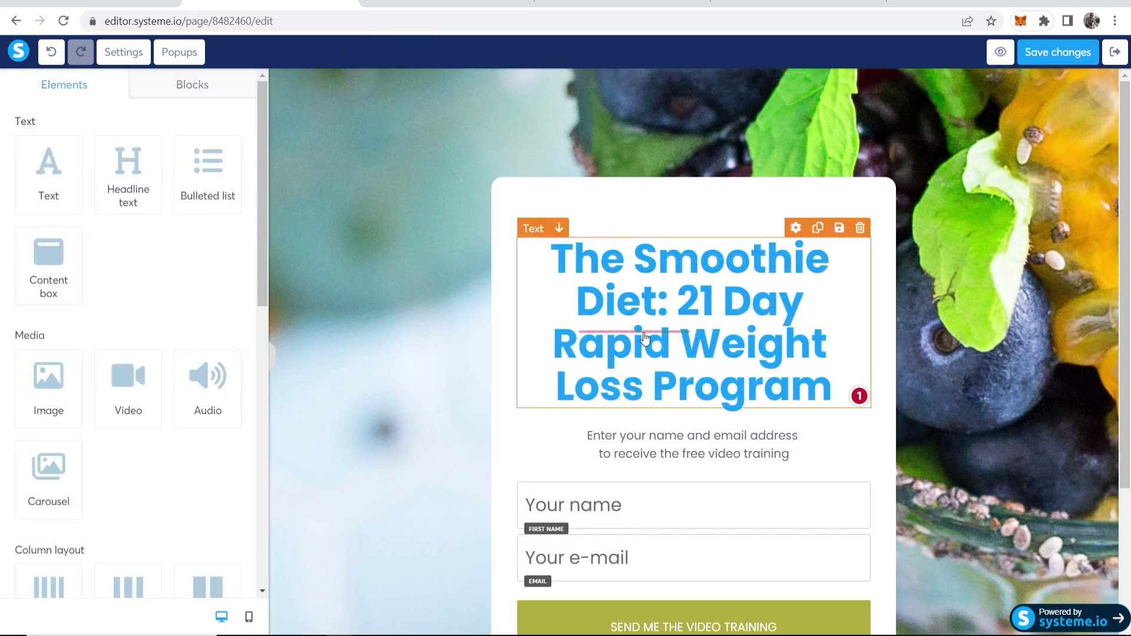
pyautogui.click(578, 323)
pyautogui.moveTo(642, 341)
pyautogui.click(601, 366)
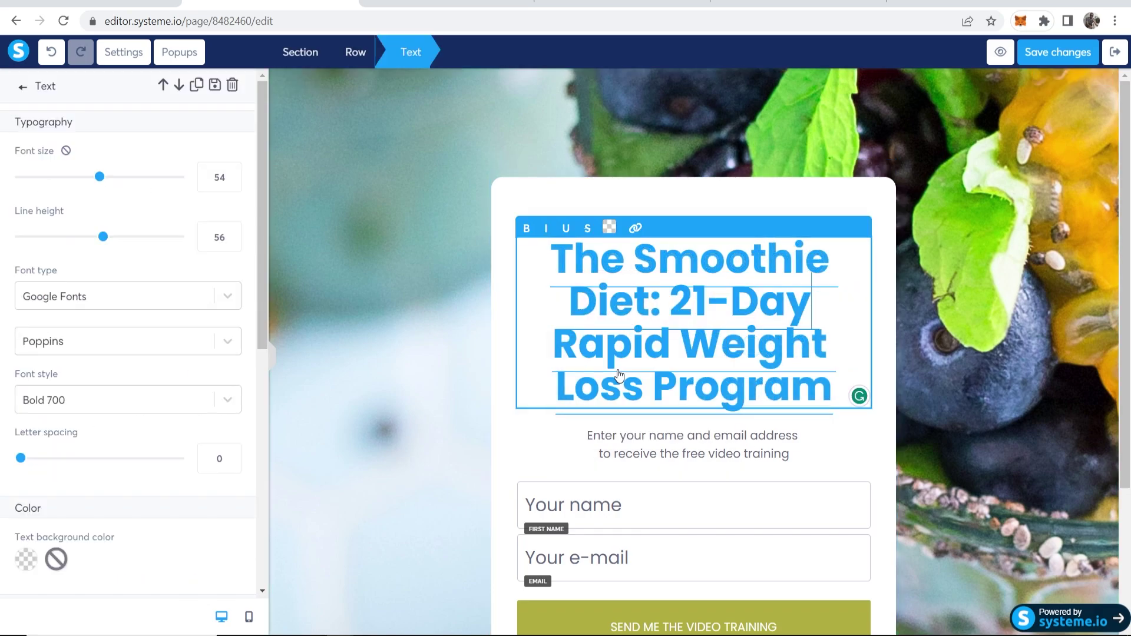
pyautogui.click(980, 297)
pyautogui.click(801, 371)
pyautogui.hotkey('ctrl', 'z')
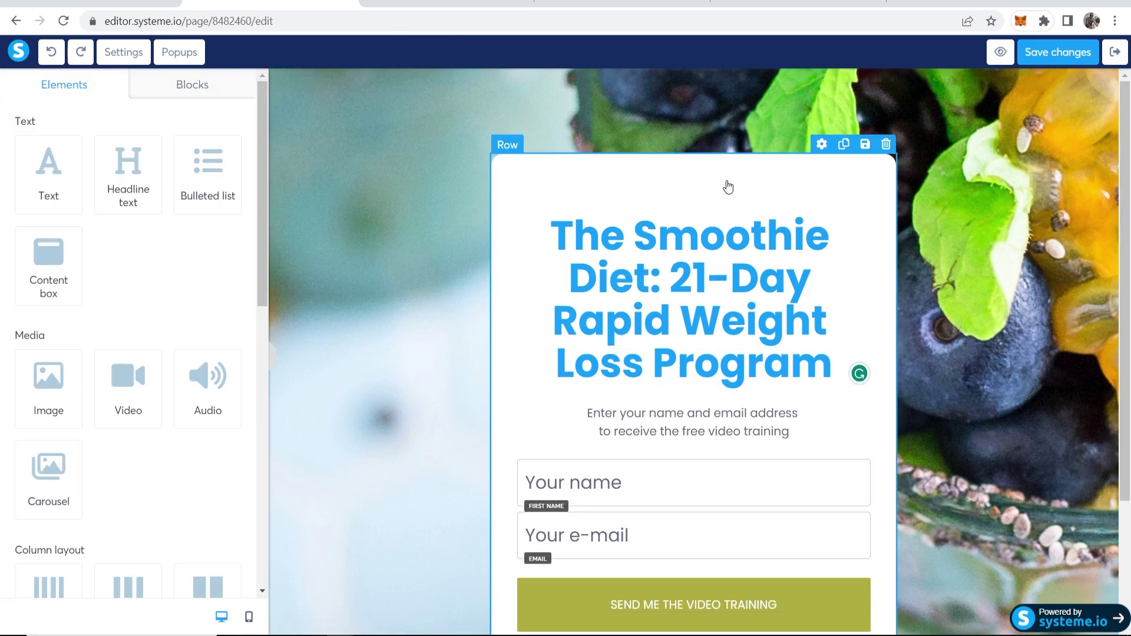
# Reduce the form card row's padding to 48 on top and 52 at the bottom
pyautogui.click(651, 177)
pyautogui.scroll(-1, 669, 134)
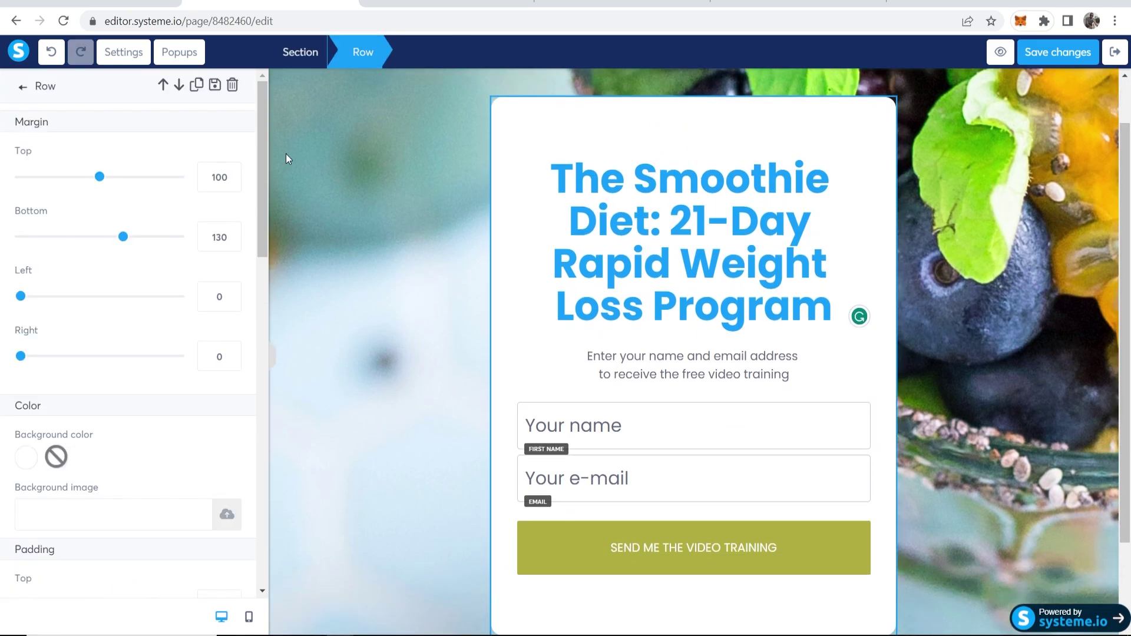
pyautogui.scroll(-7, 102, 285)
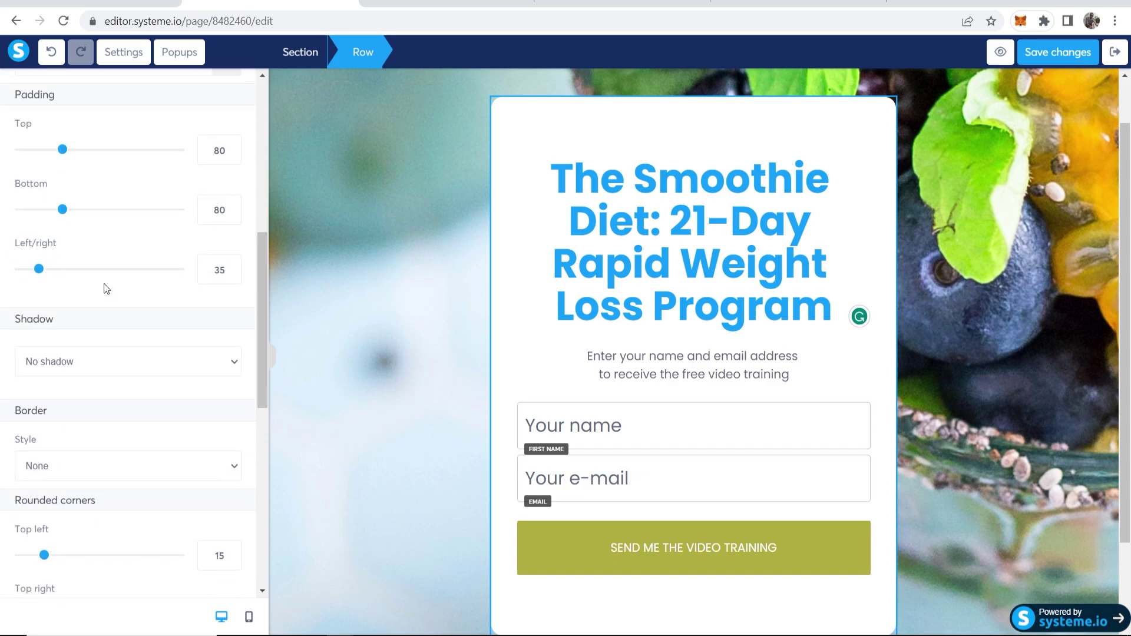
pyautogui.scroll(3, 104, 314)
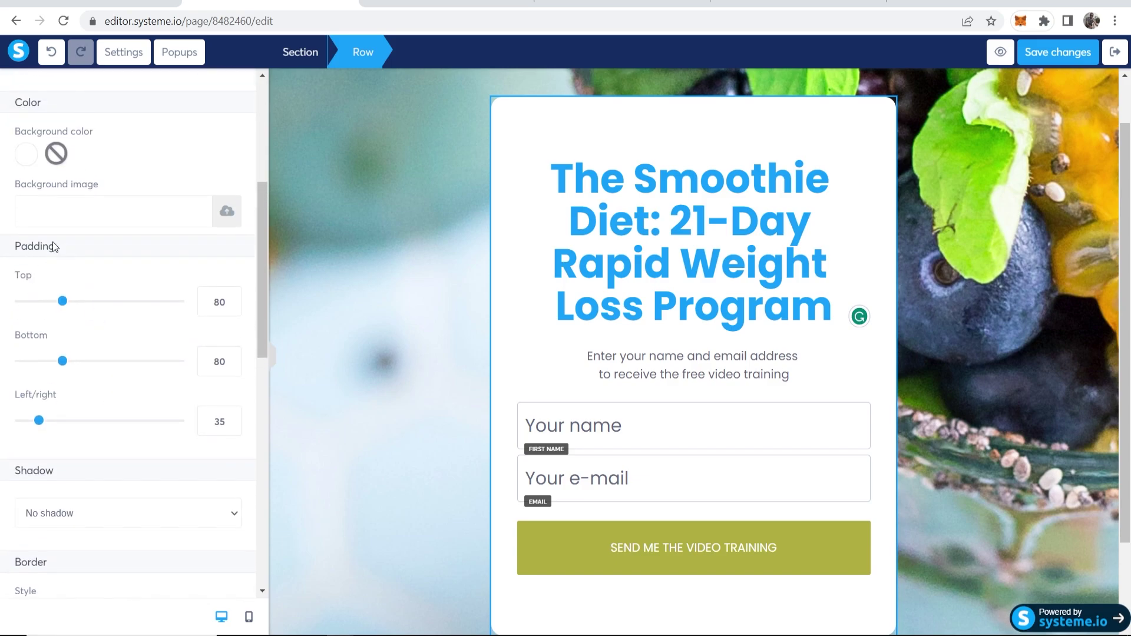
pyautogui.moveTo(59, 304); pyautogui.dragTo(48, 306)
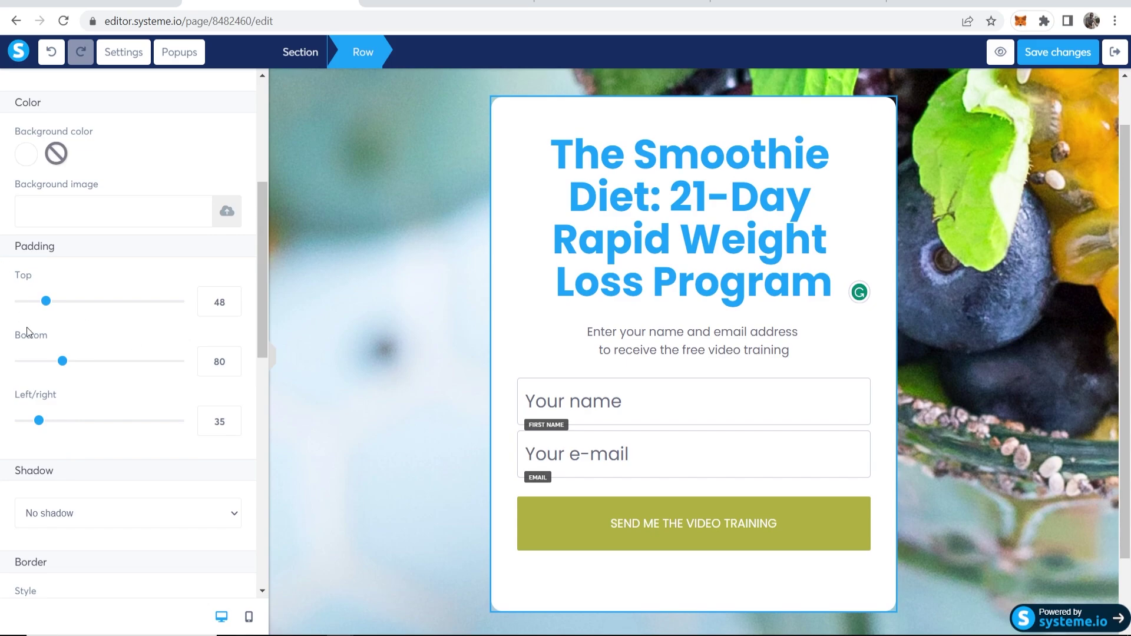
pyautogui.moveTo(63, 363); pyautogui.dragTo(42, 361)
# Replace 'free video training' in the subtitle with 'diet that changed my life.'
pyautogui.click(666, 271)
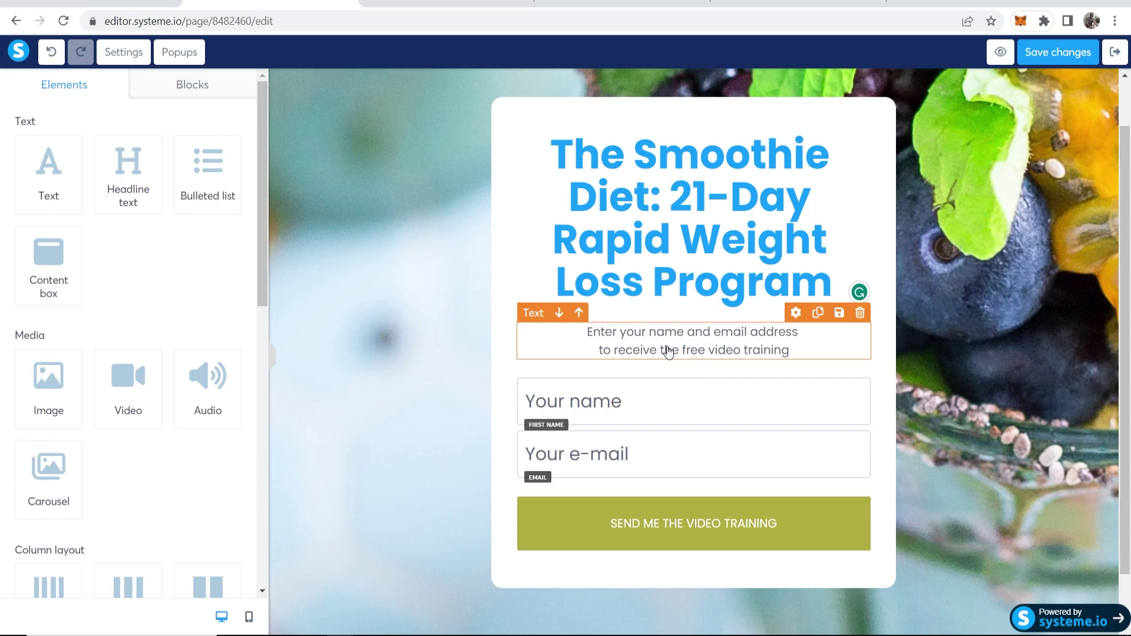
pyautogui.doubleClick(639, 355)
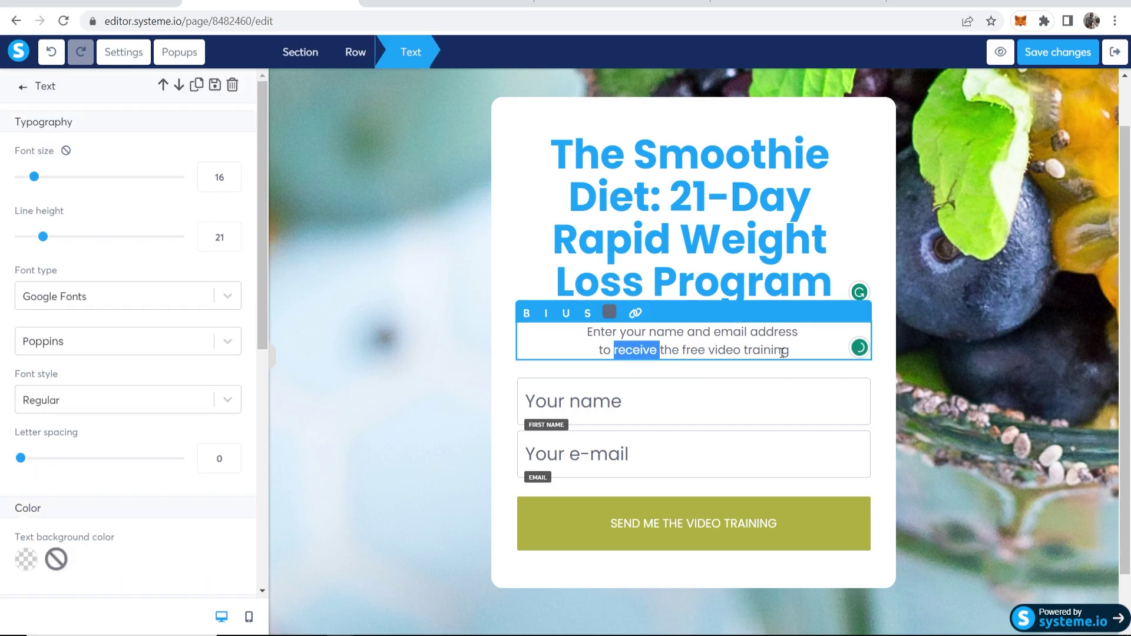
pyautogui.click(808, 350)
pyautogui.moveTo(809, 351); pyautogui.dragTo(682, 352)
pyautogui.write('d')
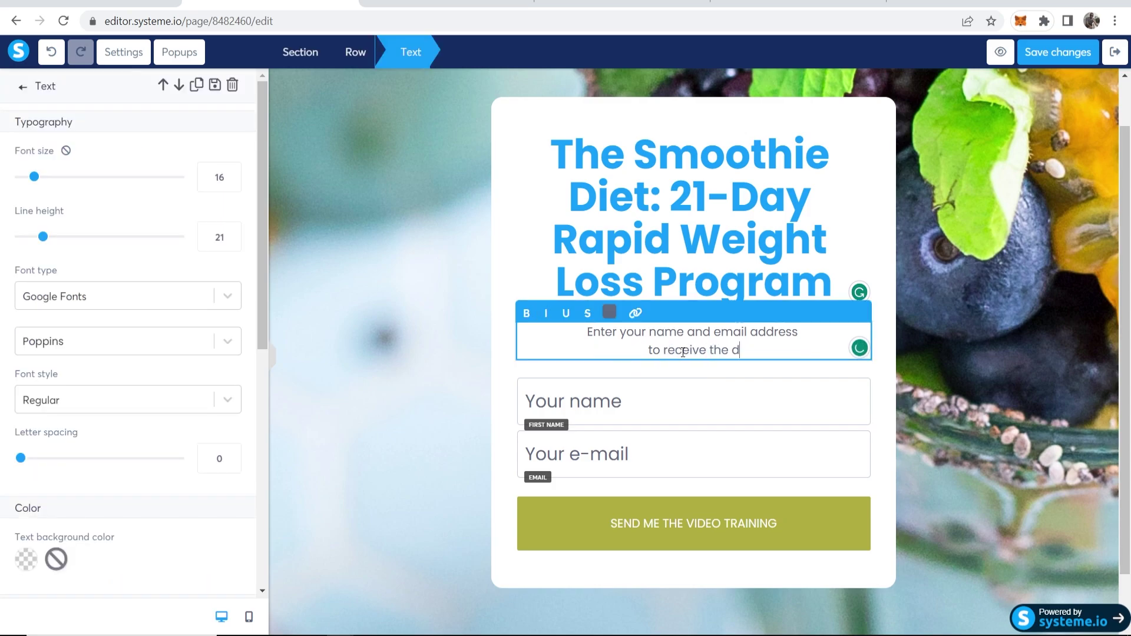
pyautogui.write('iet that changed ')
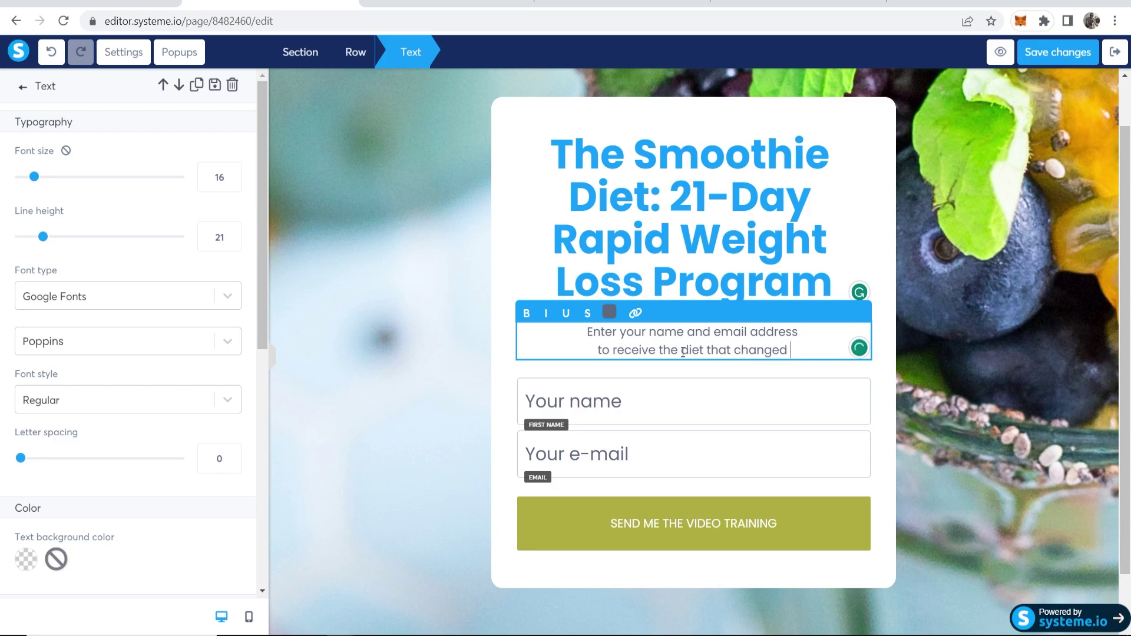
pyautogui.write('my life.')
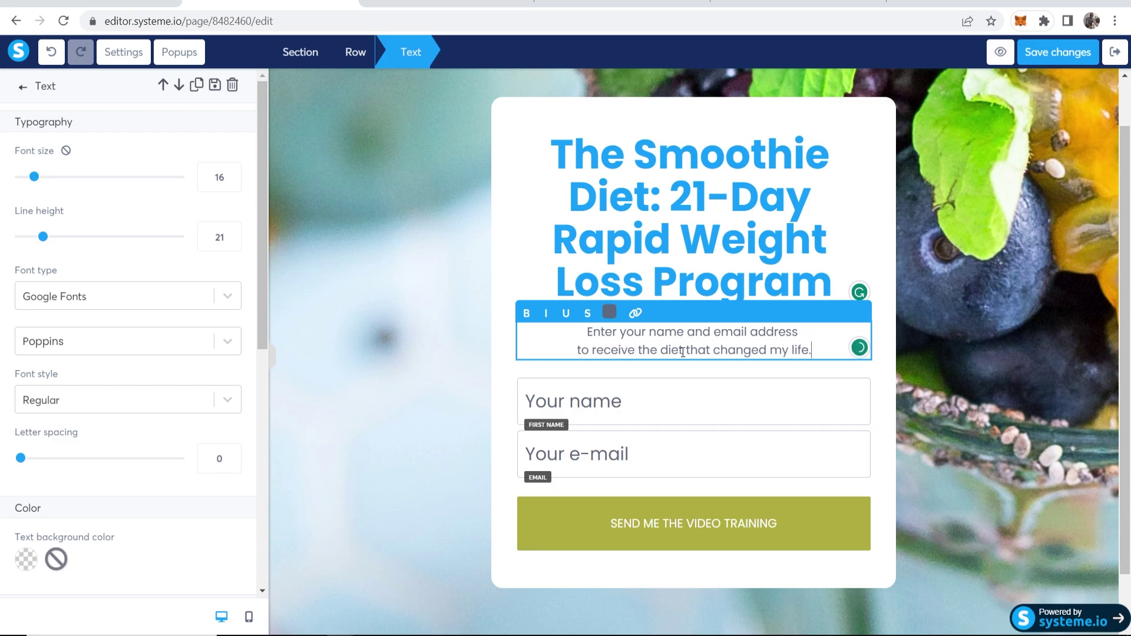
pyautogui.click(936, 327)
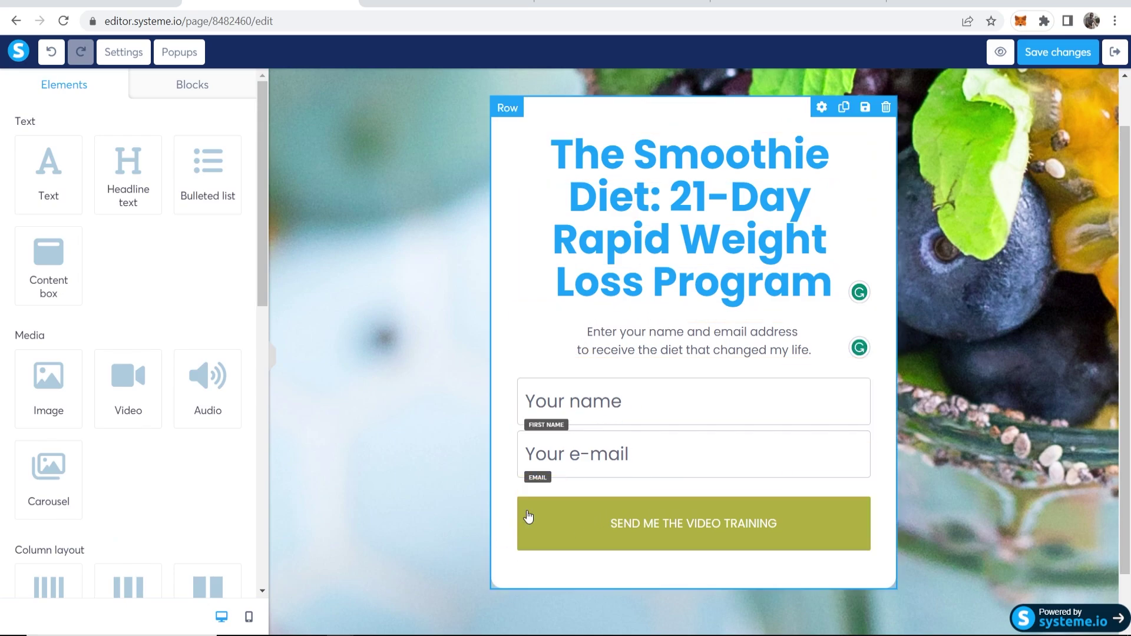
# Change the submit button's label to 'Next Step'
pyautogui.click(649, 523)
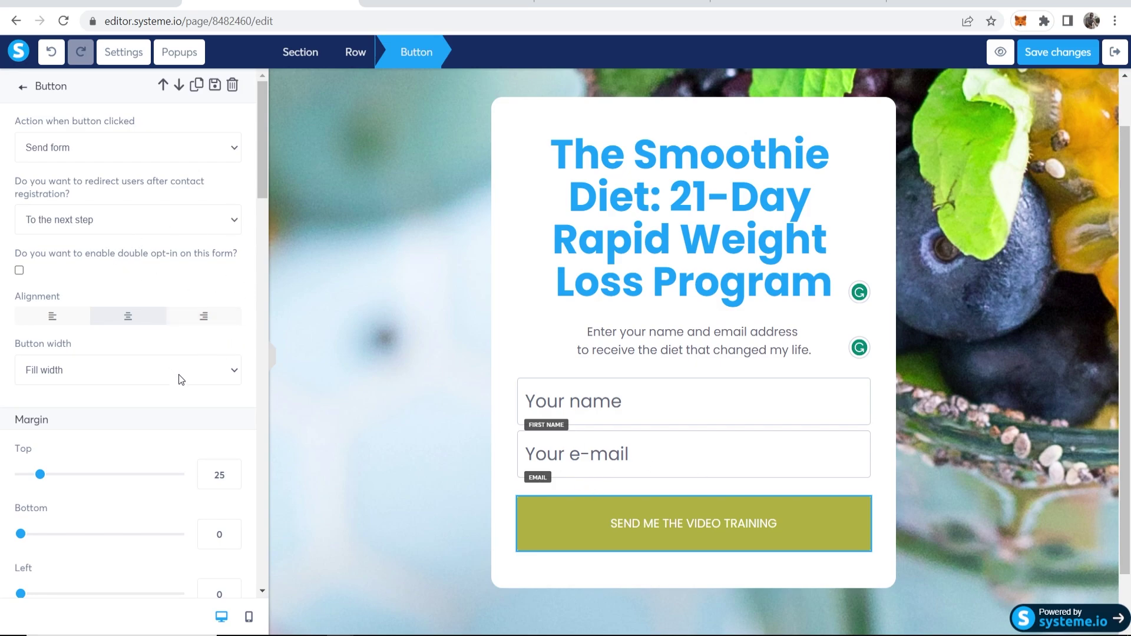
pyautogui.scroll(-5, 180, 379)
pyautogui.moveTo(186, 453); pyautogui.dragTo(20, 455)
pyautogui.write('Next Step')
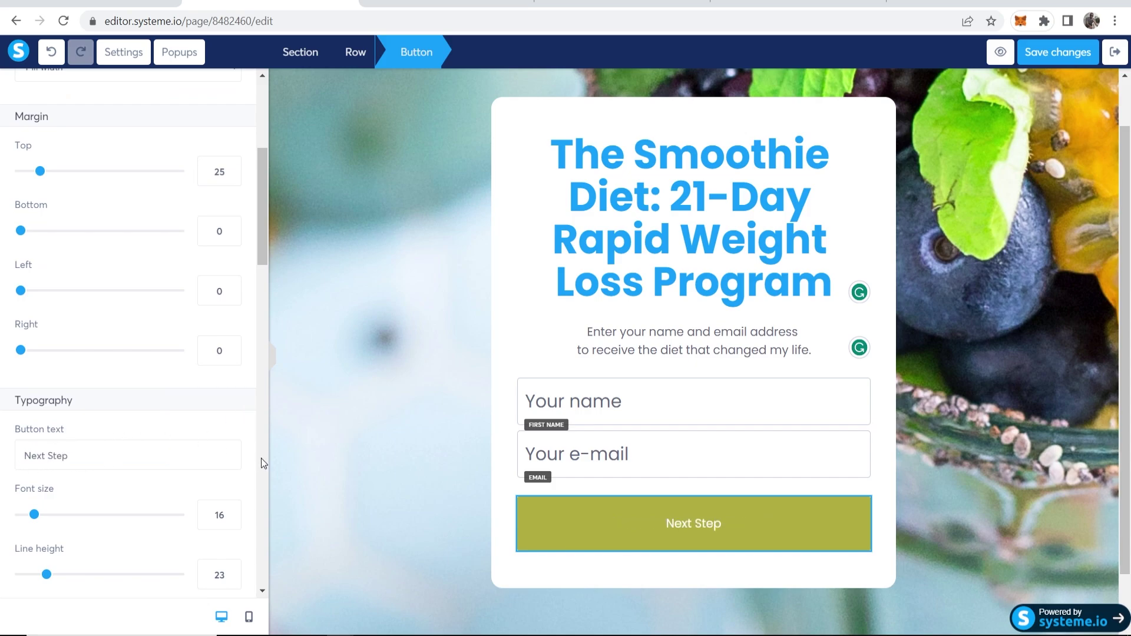
# Give the button the blue default background colour (4A90E2)
pyautogui.scroll(-4, 262, 463)
pyautogui.scroll(-7, 260, 458)
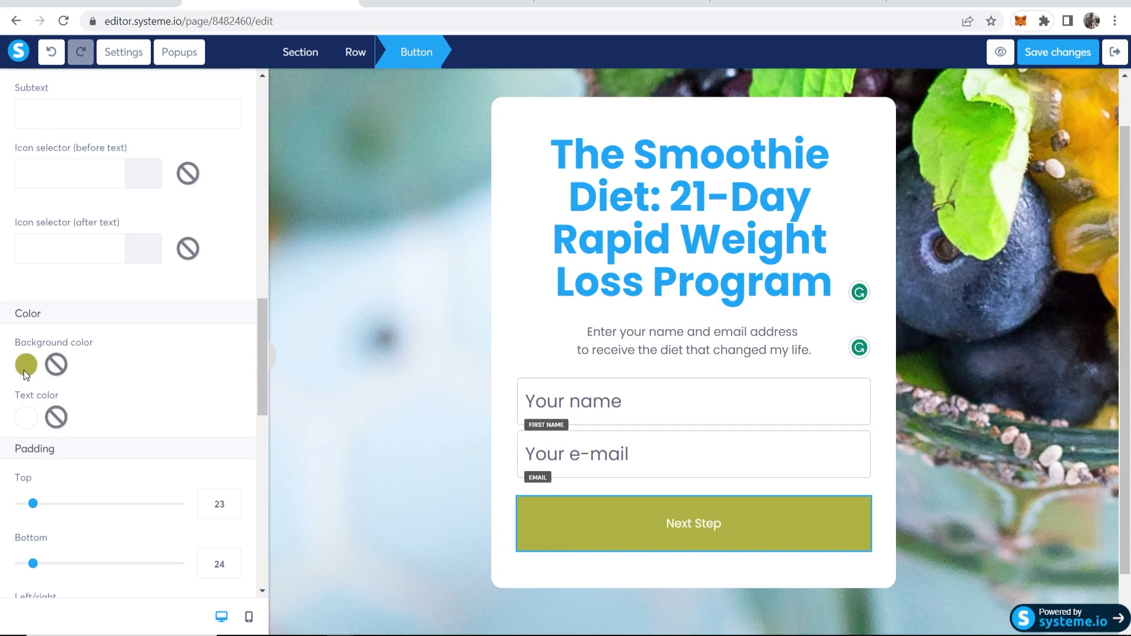
pyautogui.click(24, 369)
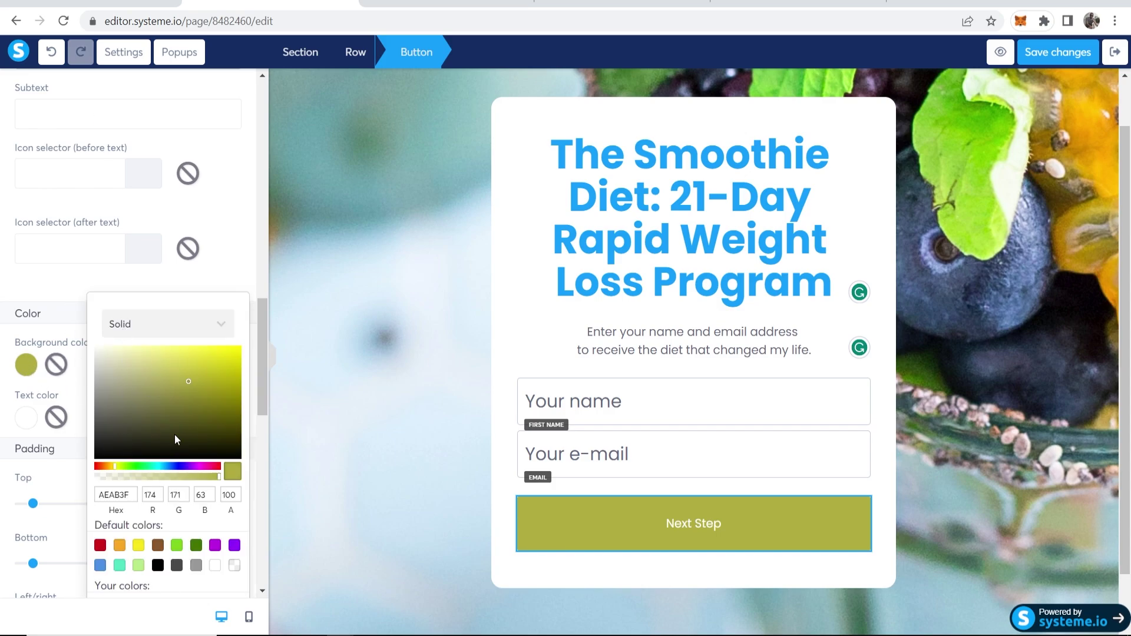
pyautogui.click(100, 565)
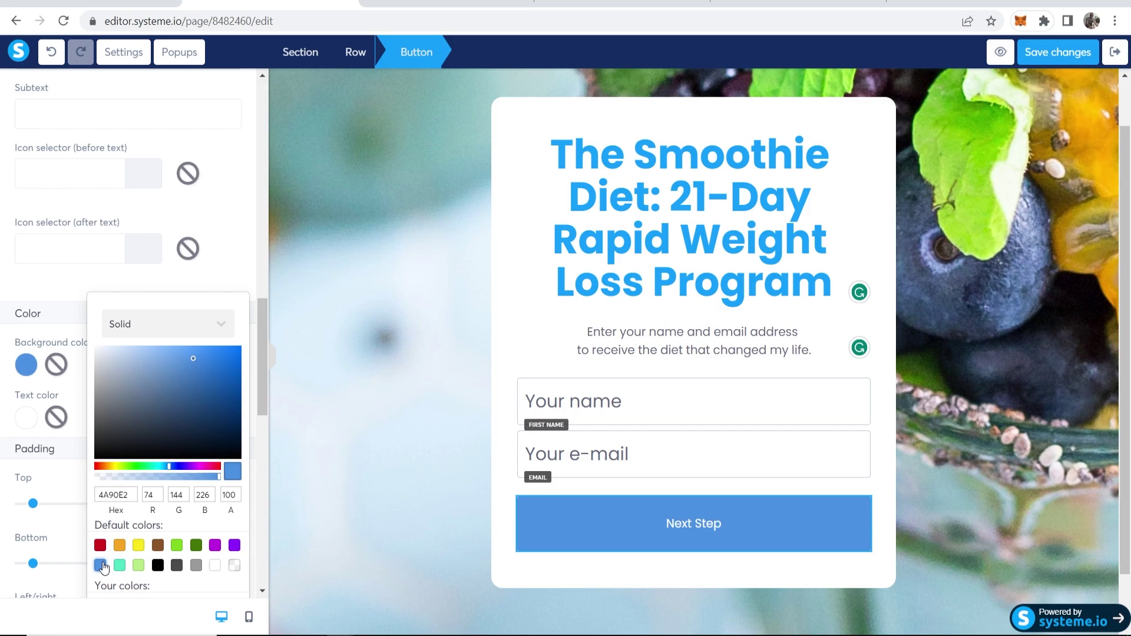
pyautogui.click(242, 286)
pyautogui.scroll(-7, 225, 305)
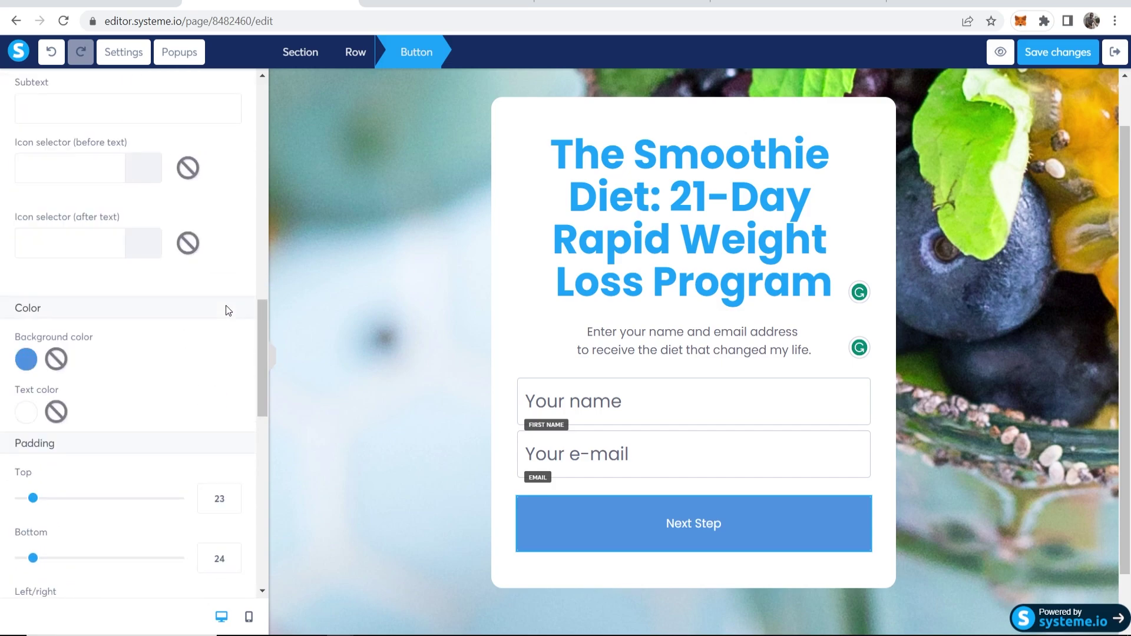
pyautogui.scroll(7, 226, 306)
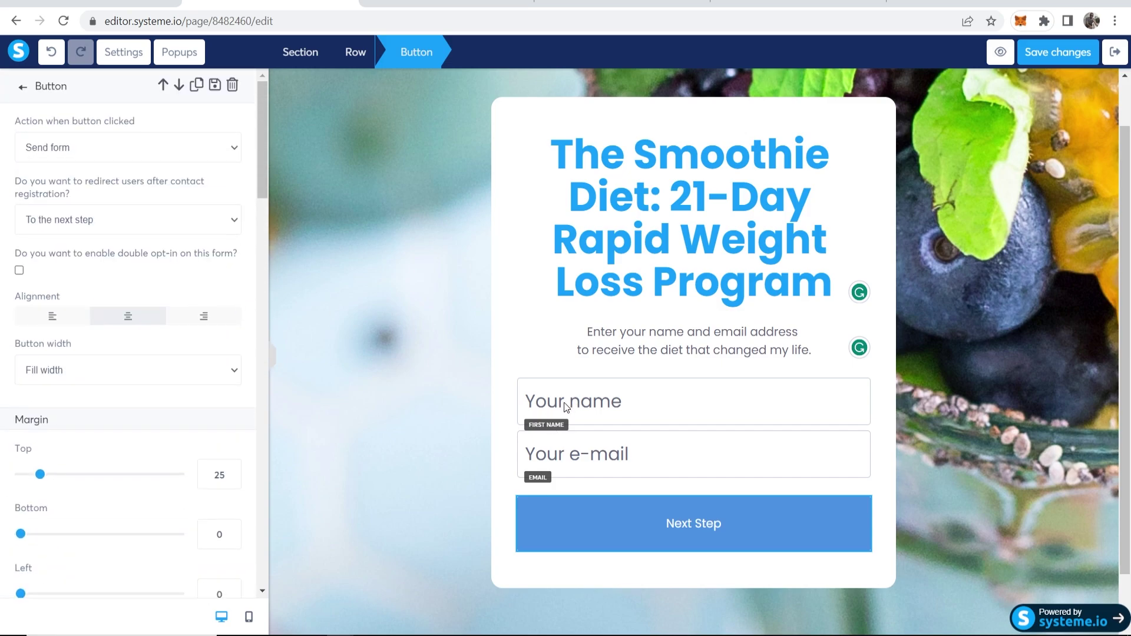
pyautogui.press('Escape')
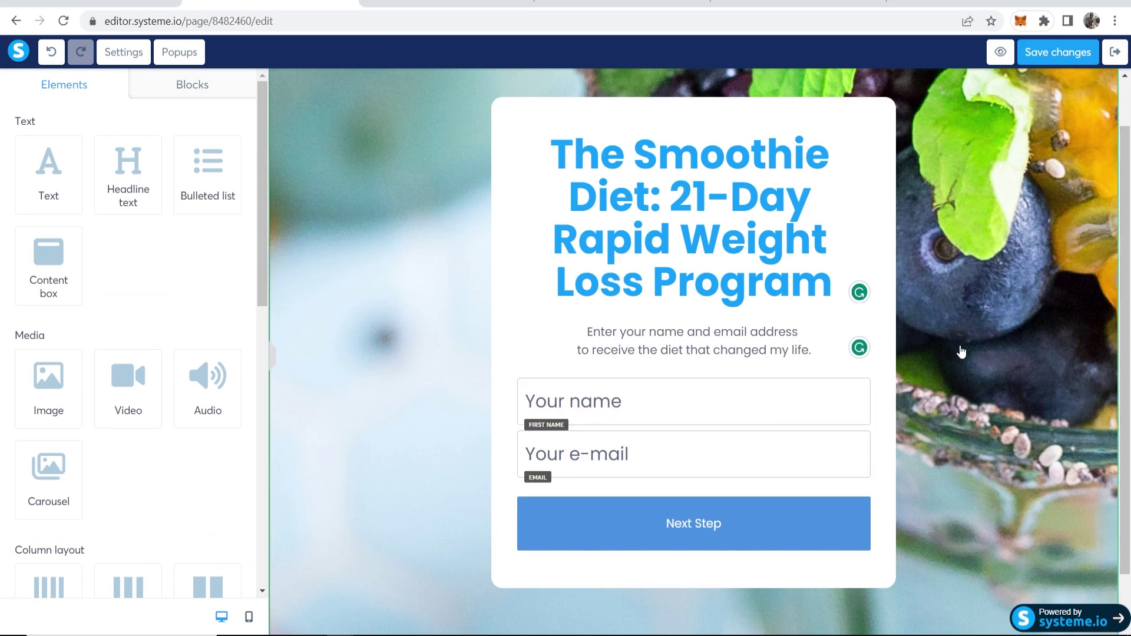
pyautogui.click(960, 352)
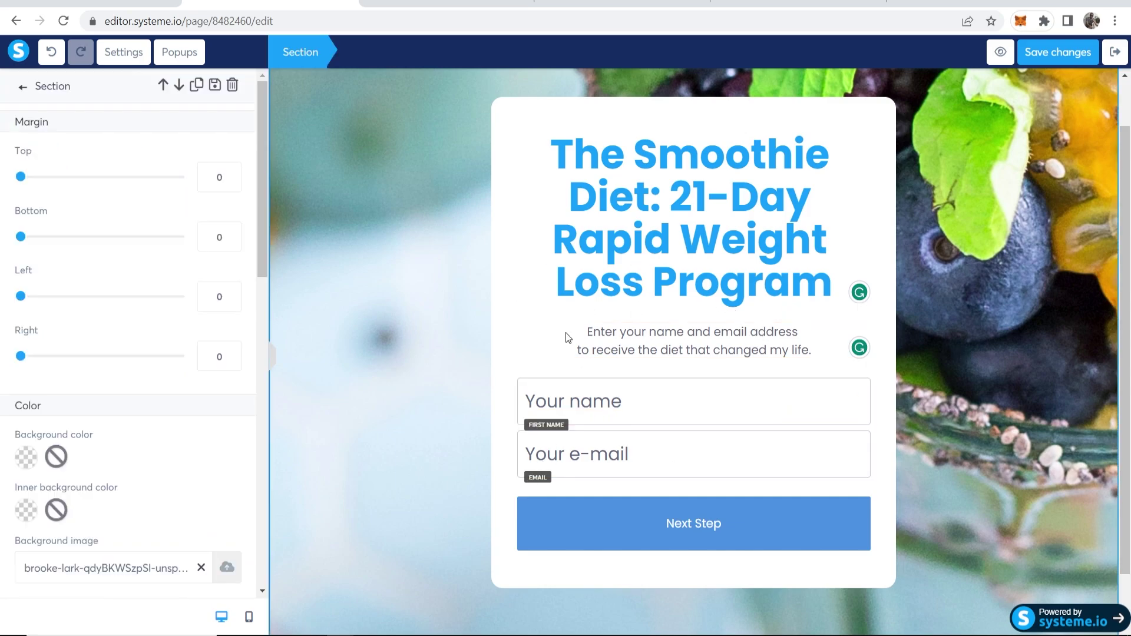
pyautogui.press('Escape')
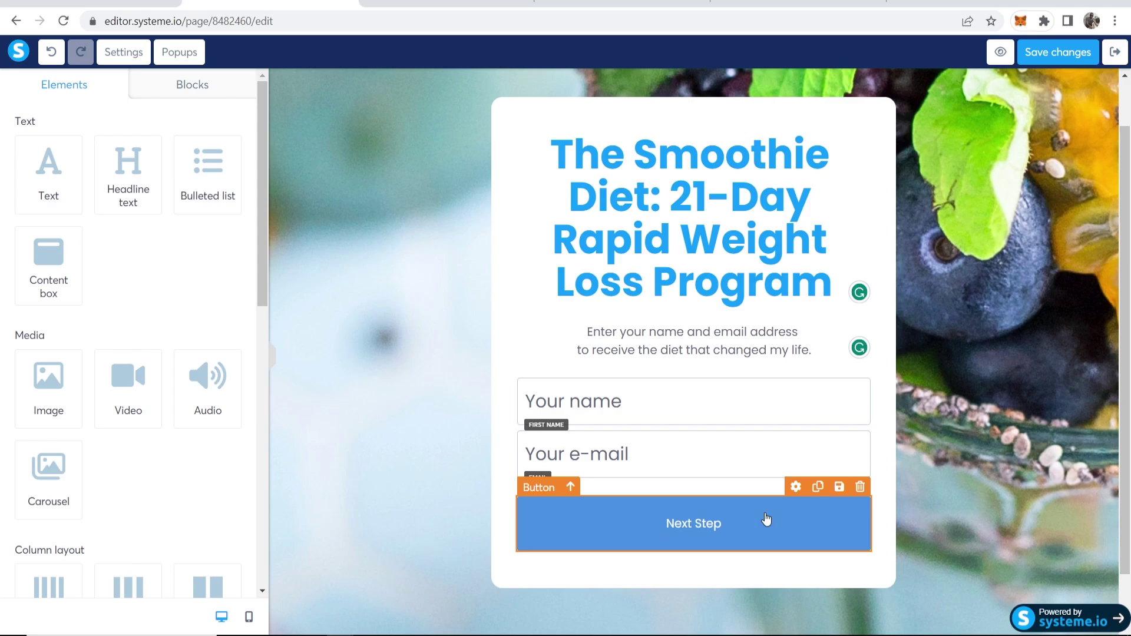
# Set the Next Step button to redirect to a custom URL after registration
pyautogui.click(765, 521)
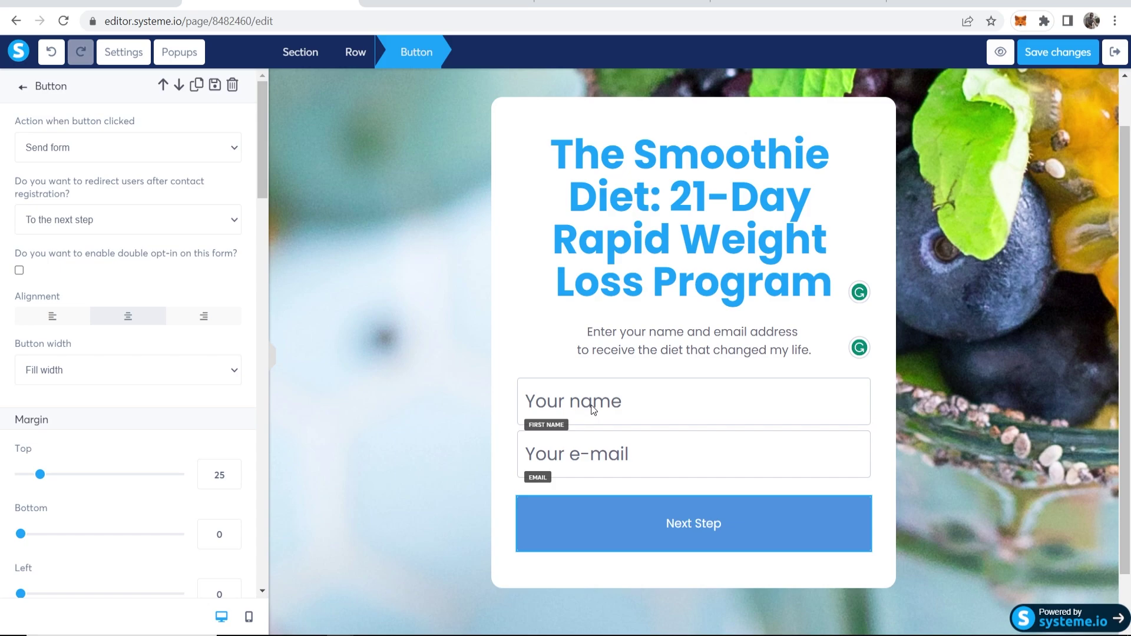
pyautogui.click(689, 533)
pyautogui.click(84, 215)
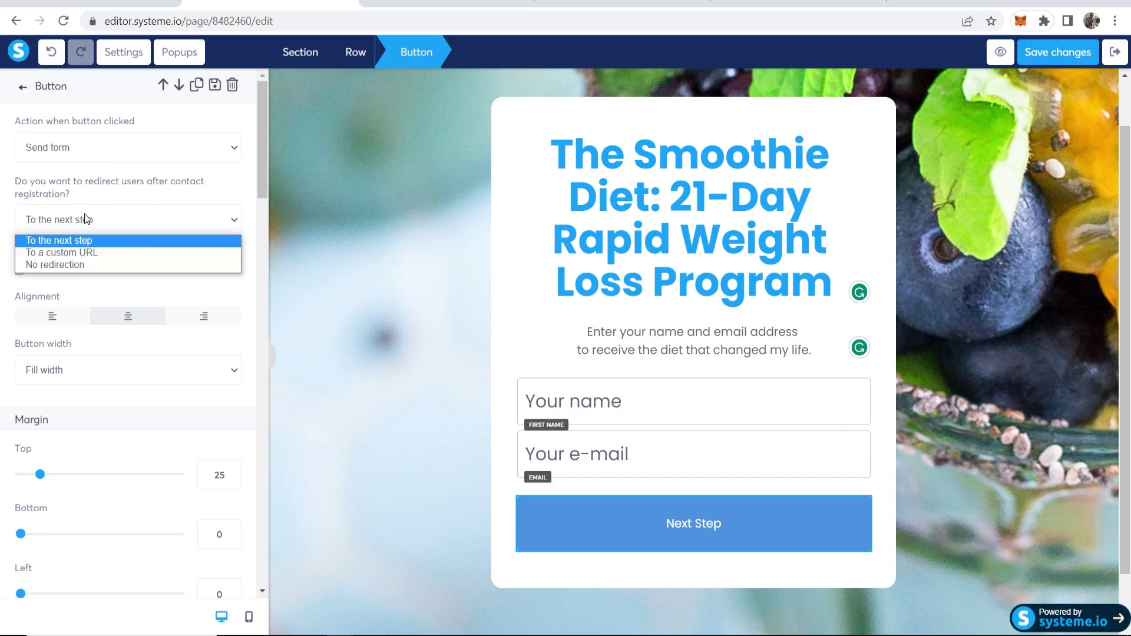
pyautogui.click(30, 256)
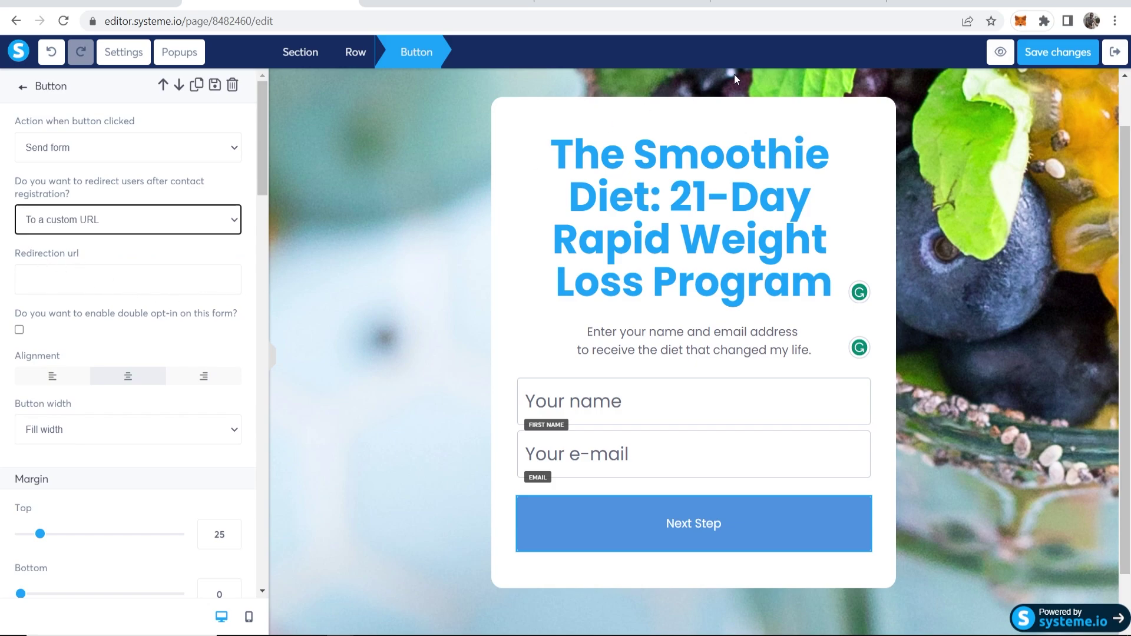
# Create and copy a ClickBank HopLink for The Smoothie Diet using the account nickname
pyautogui.click(439, 3)
pyautogui.click(576, 256)
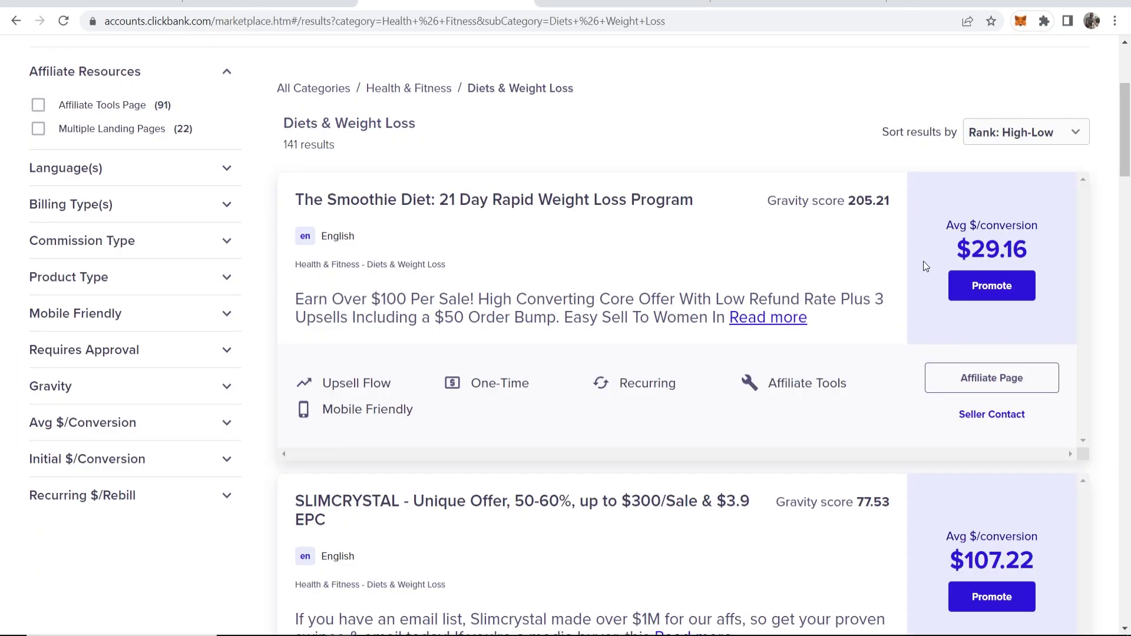
pyautogui.click(992, 286)
pyautogui.click(385, 318)
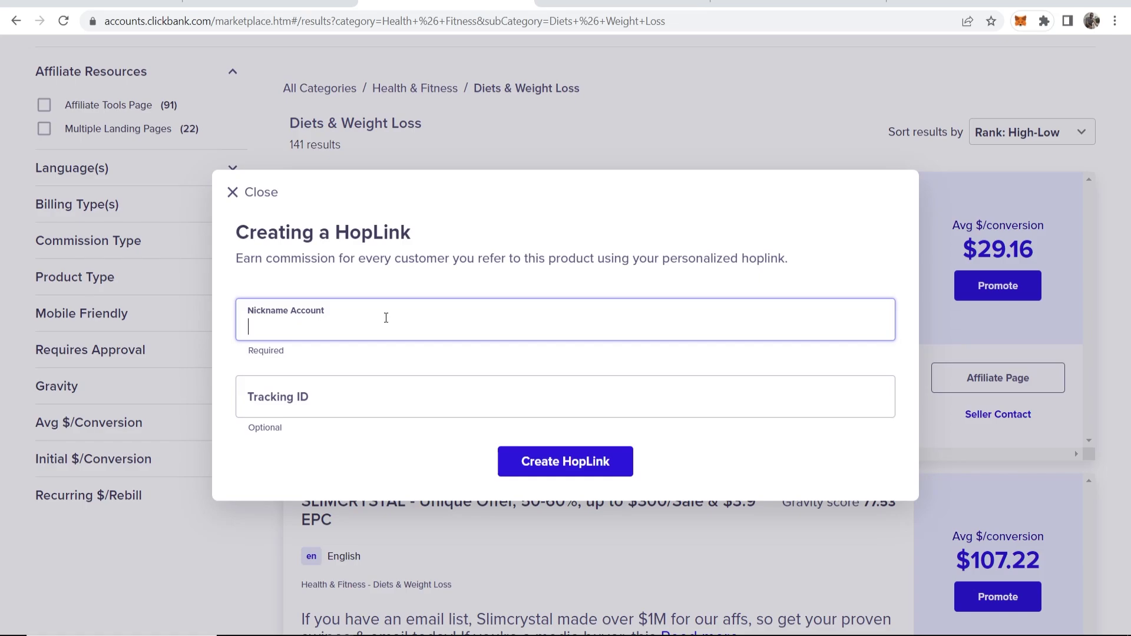
pyautogui.write('hbradley')
pyautogui.click(544, 459)
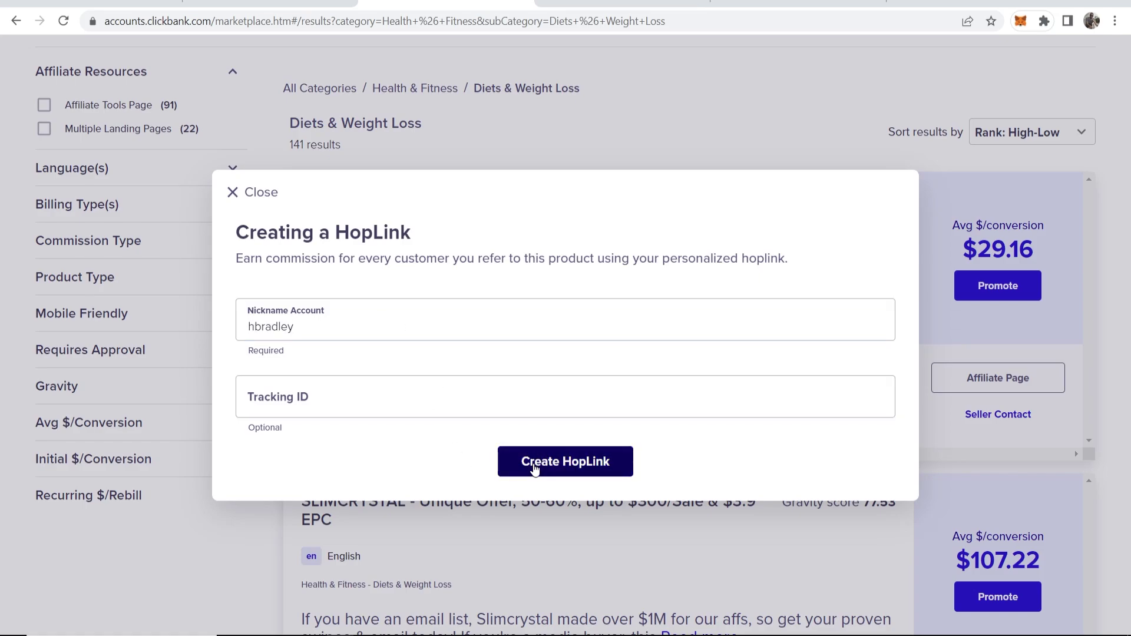
pyautogui.click(842, 492)
# Paste the ClickBank HopLink as the Next Step button's redirection URL and save the page
pyautogui.hotkey('ctrl', 'pageup')
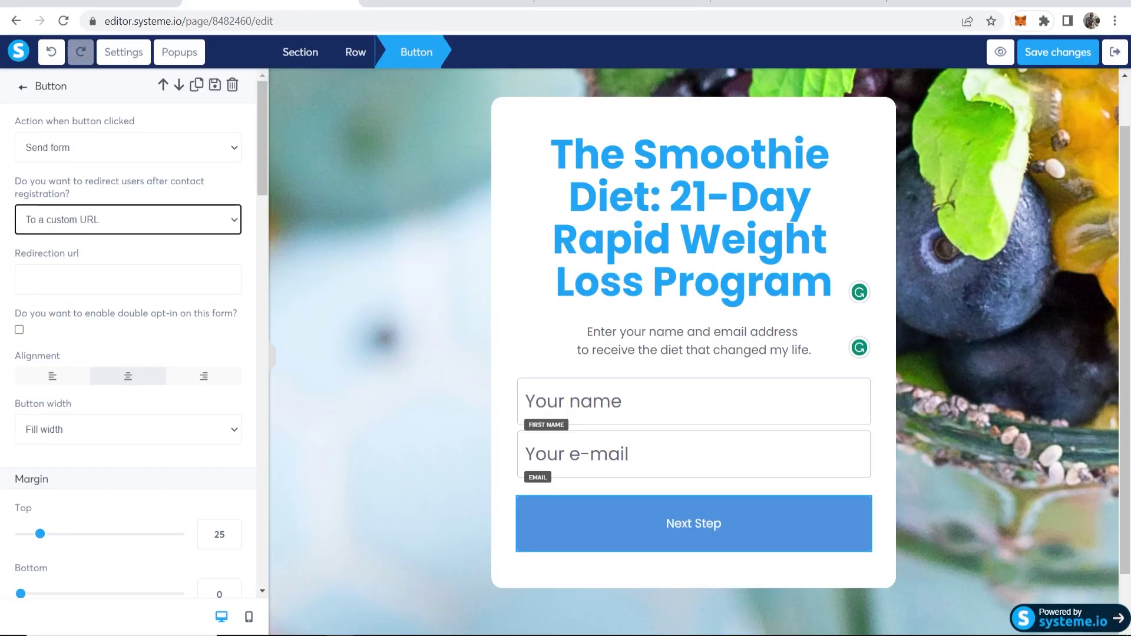
pyautogui.click(115, 281)
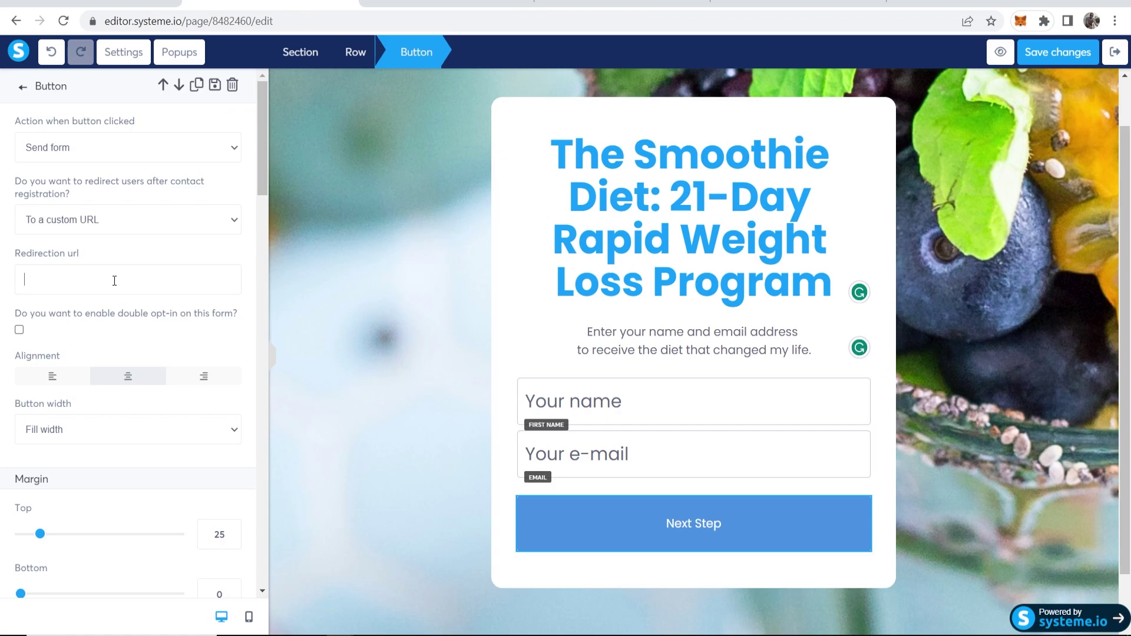
pyautogui.hotkey('ctrl', 'v')
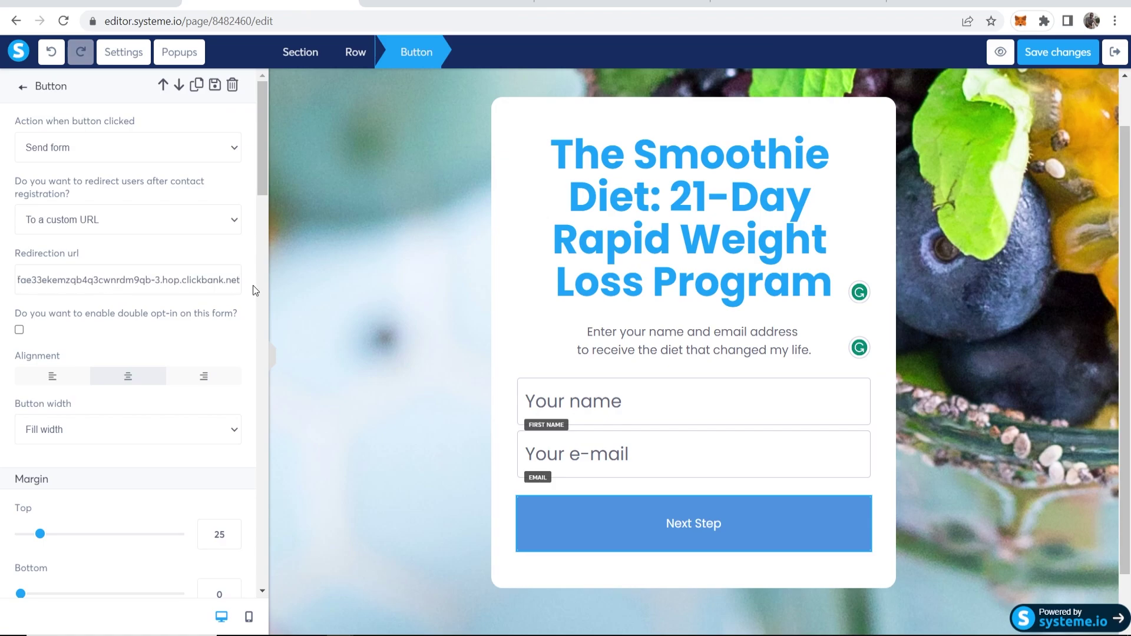
pyautogui.scroll(-4, 224, 300)
pyautogui.scroll(4, 222, 303)
pyautogui.click(378, 285)
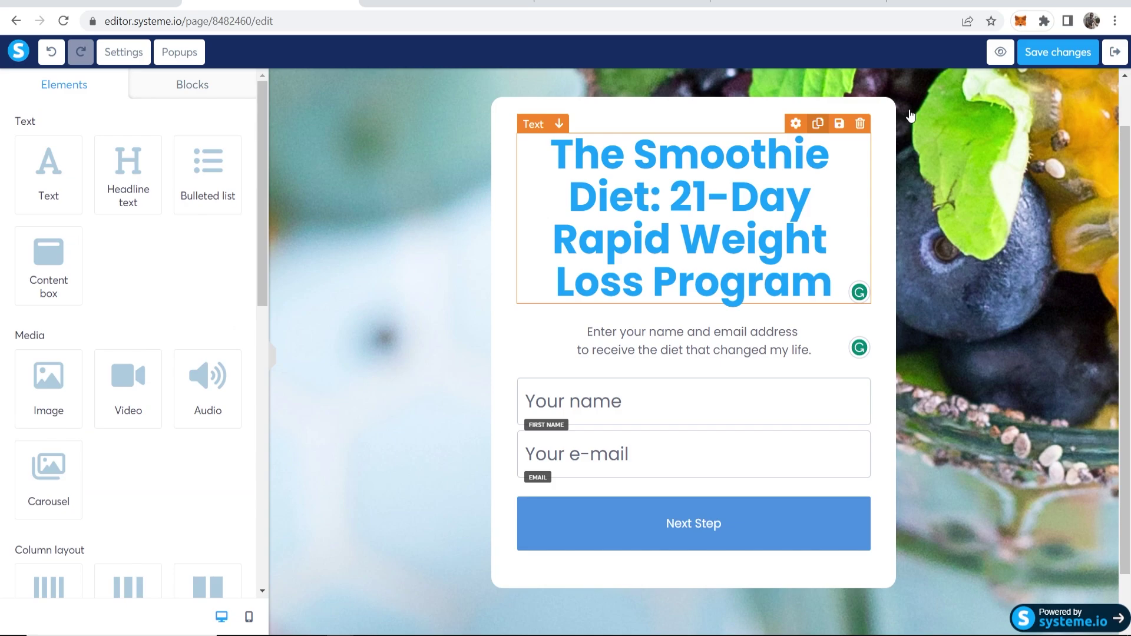
pyautogui.click(1085, 50)
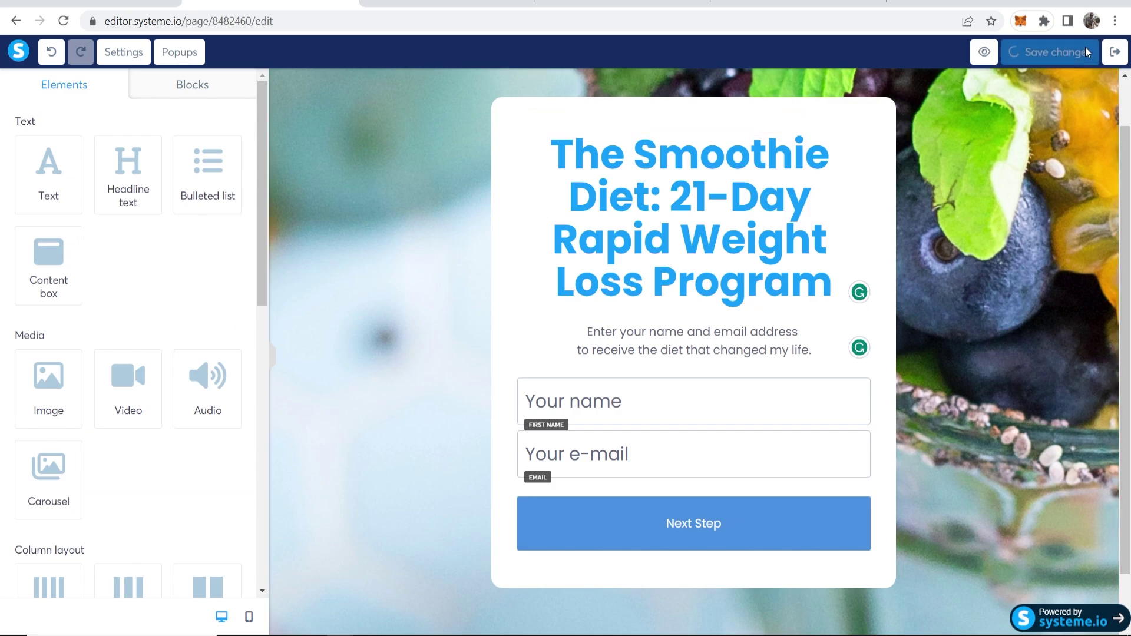
pyautogui.click(1000, 52)
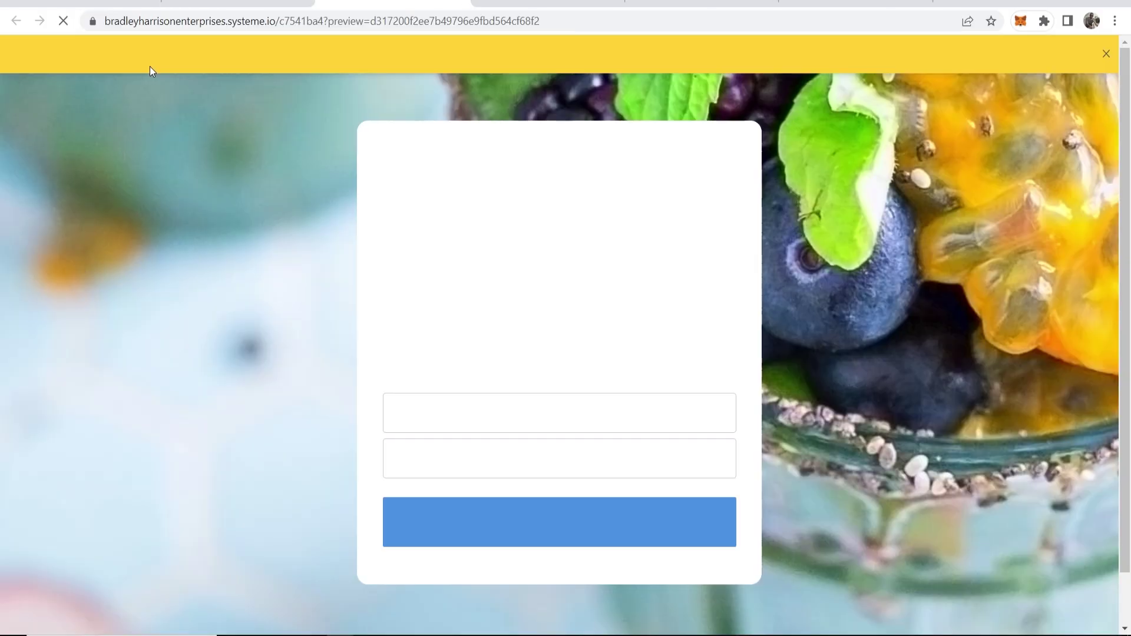
pyautogui.moveTo(246, 56); pyautogui.dragTo(13, 61)
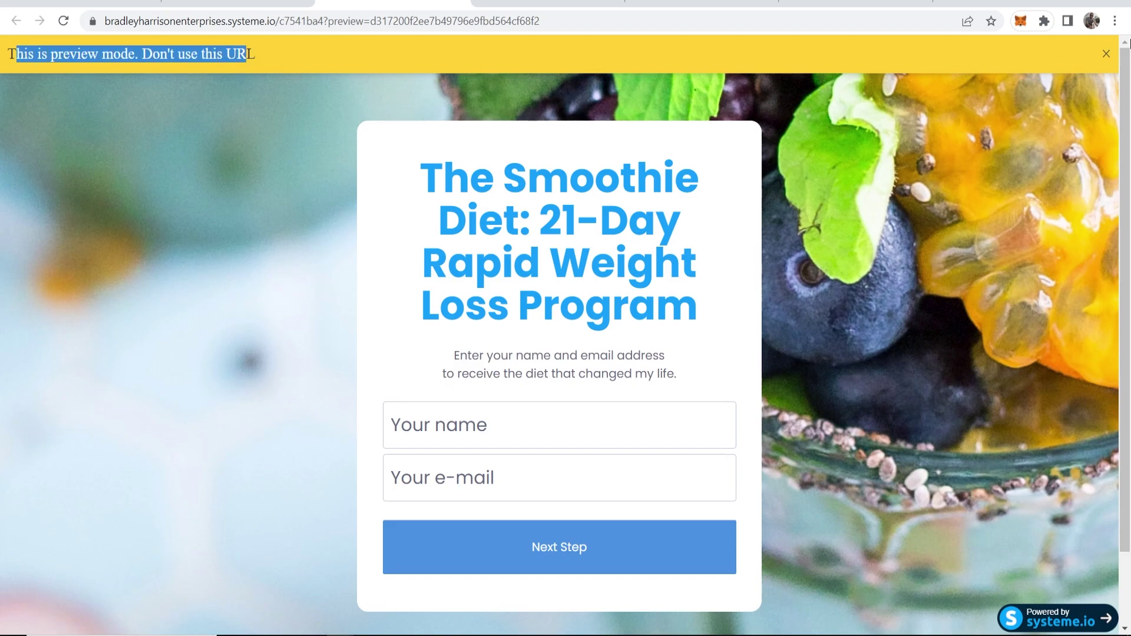
pyautogui.click(1106, 53)
pyautogui.scroll(-1, 709, 316)
pyautogui.scroll(1, 708, 317)
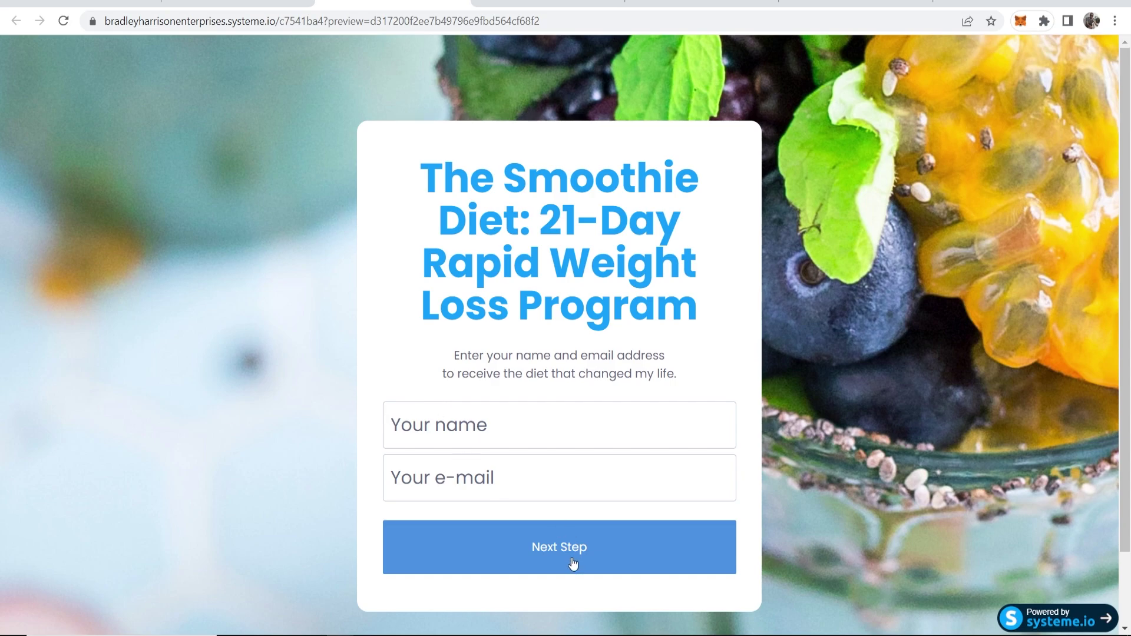
# Set the name and e-mail field text to size 16, then save and exit the editor
pyautogui.click(238, 3)
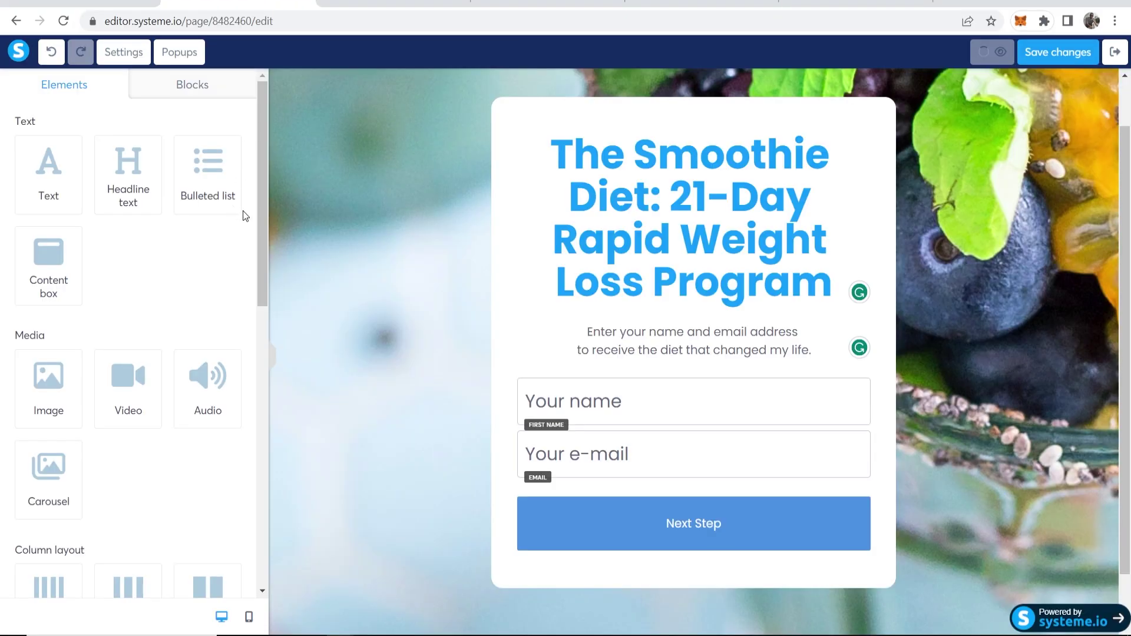
pyautogui.click(626, 418)
pyautogui.scroll(-2, 144, 387)
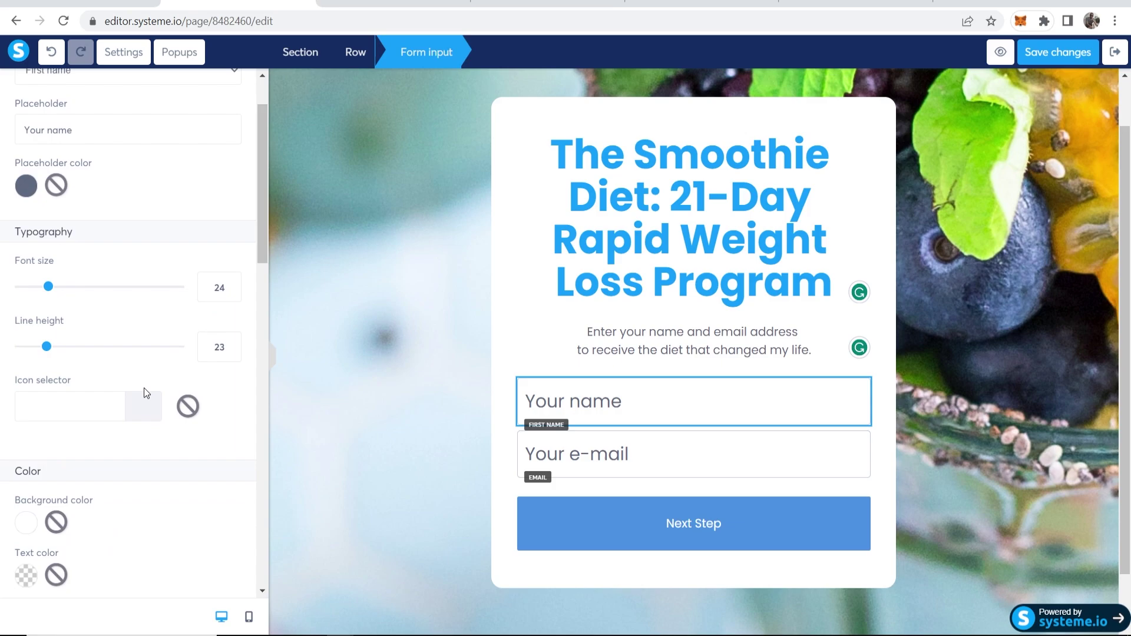
pyautogui.scroll(-5, 176, 392)
pyautogui.scroll(5, 181, 396)
pyautogui.moveTo(48, 276); pyautogui.dragTo(34, 277)
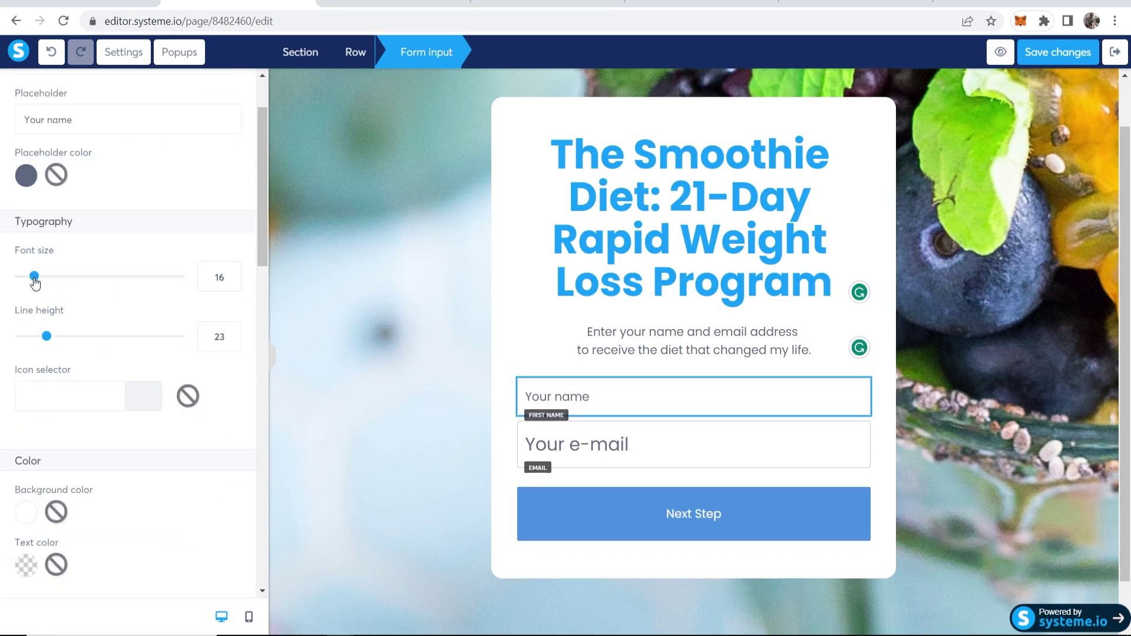
pyautogui.click(573, 454)
pyautogui.moveTo(55, 365); pyautogui.dragTo(36, 367)
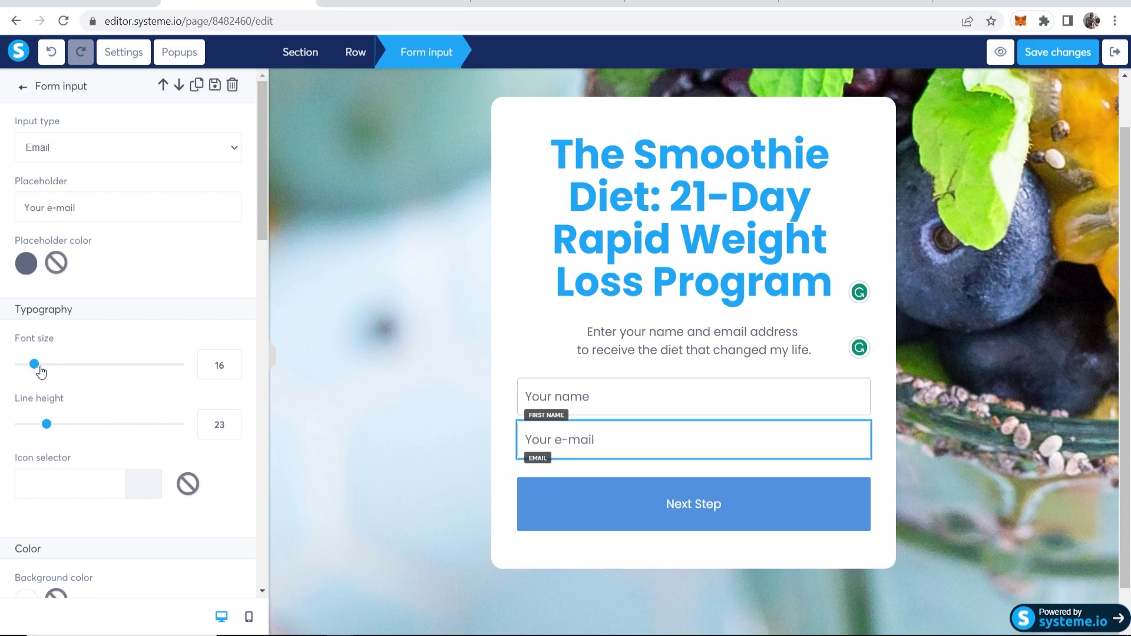
pyautogui.click(1056, 55)
pyautogui.click(1115, 55)
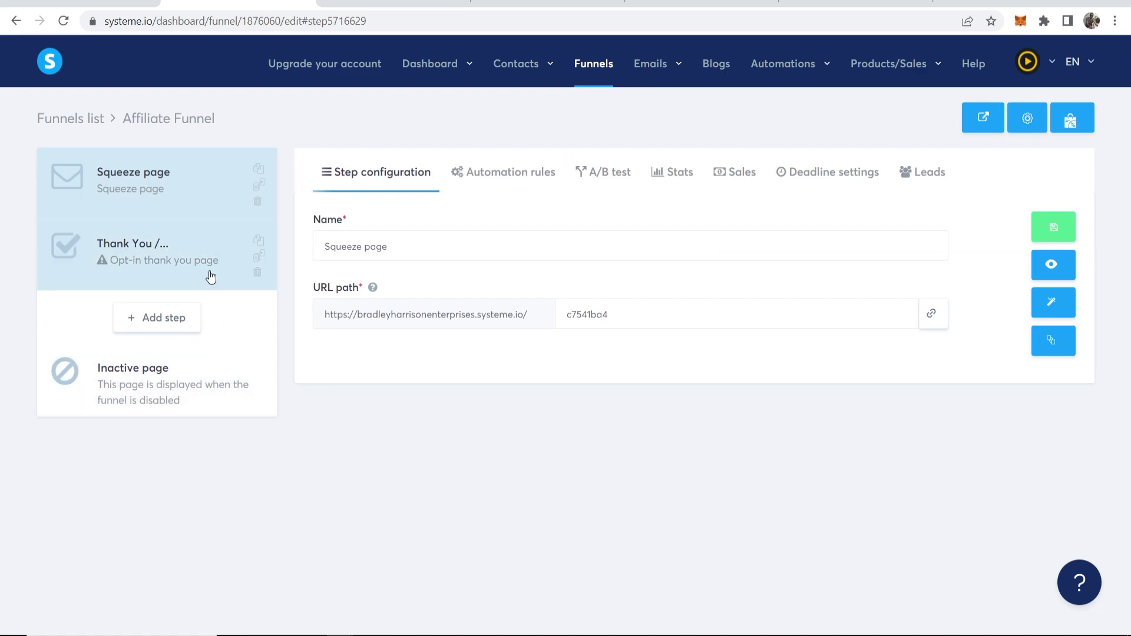
# Delete the Thank You step and preview the Squeeze page in a new tab
pyautogui.click(258, 274)
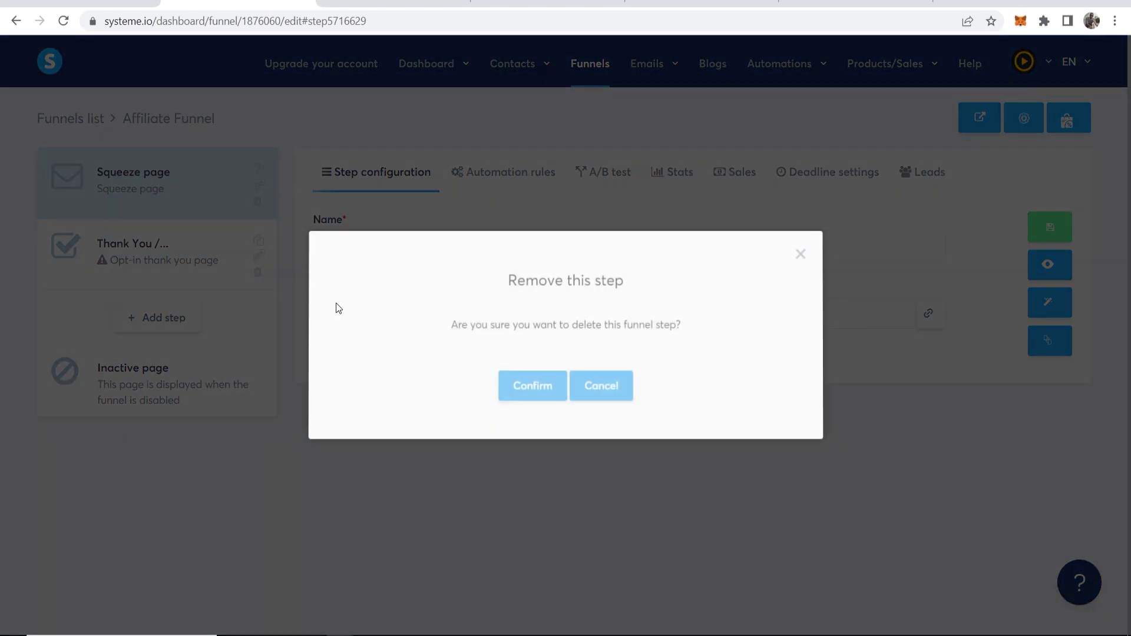
pyautogui.click(532, 386)
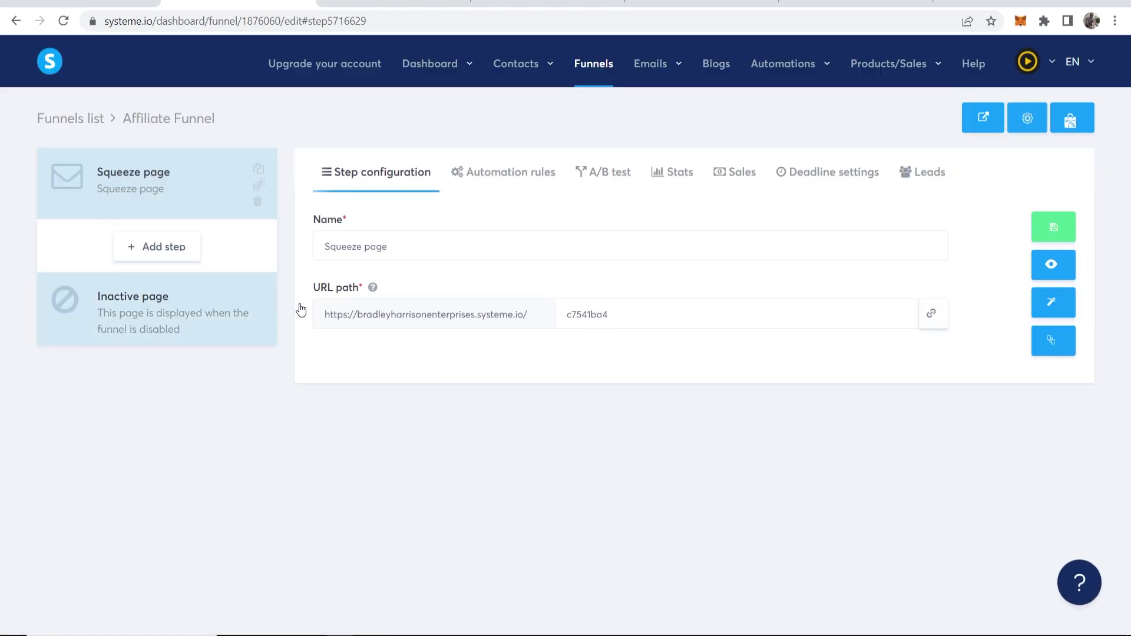
pyautogui.click(1050, 264)
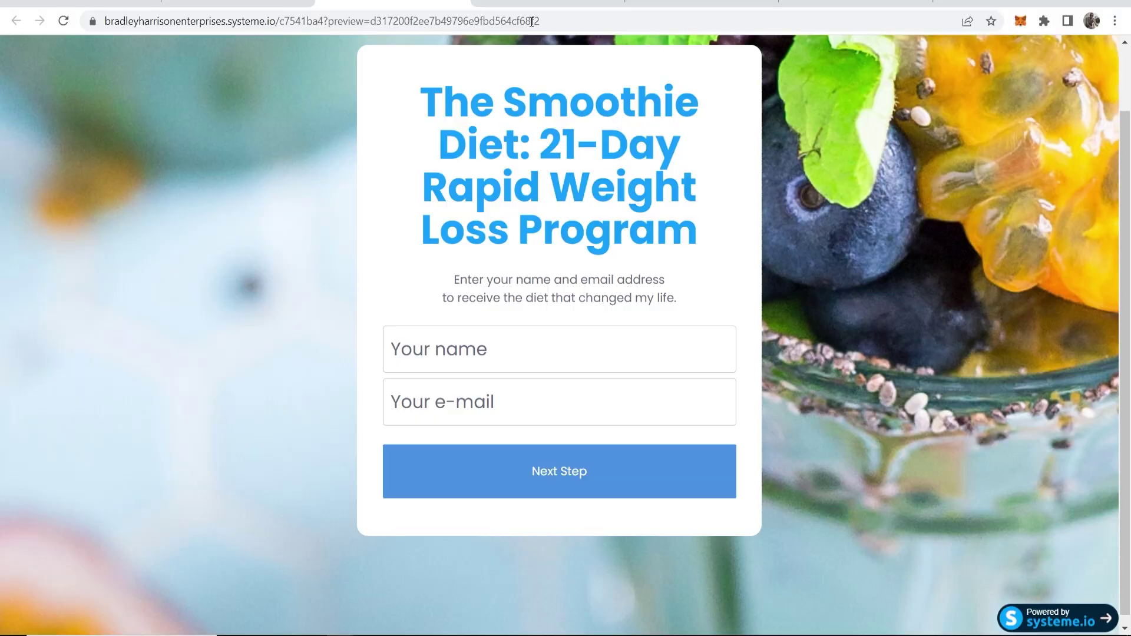
pyautogui.click(236, 4)
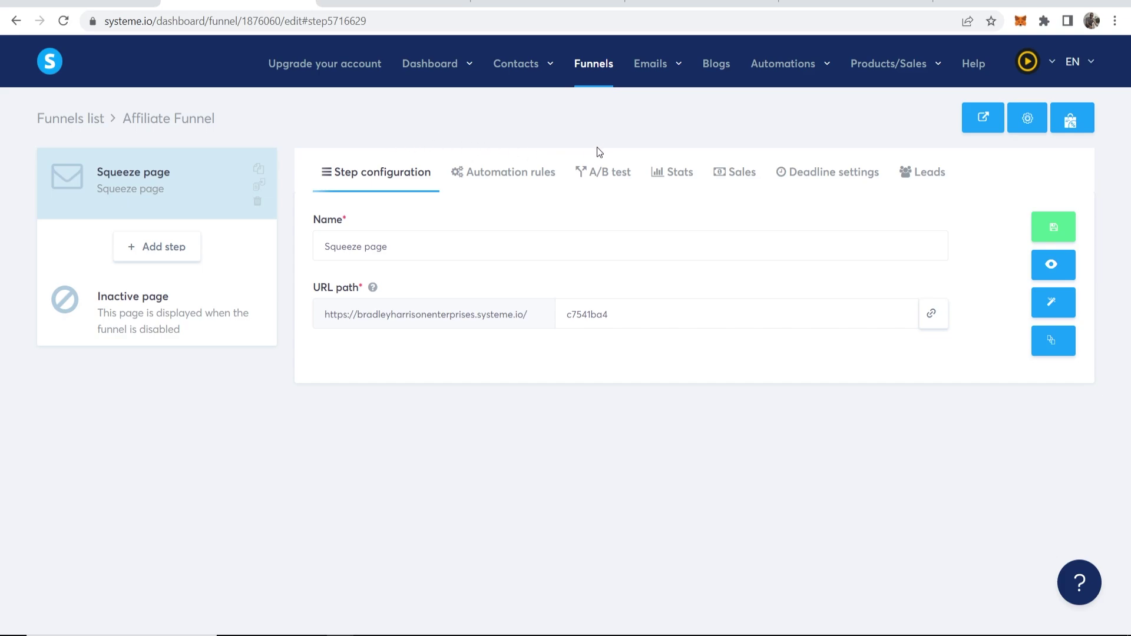
# Open the Emails > Campaigns list and return to the systeme.io dashboard tab
pyautogui.moveTo(651, 63)
pyautogui.click(647, 117)
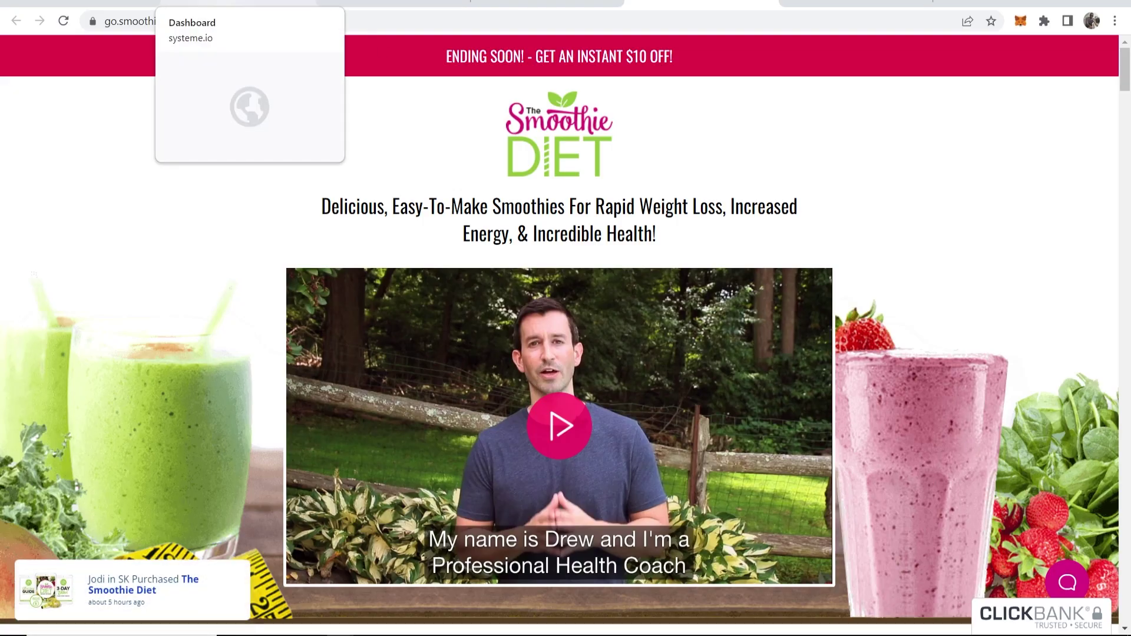
pyautogui.click(235, 4)
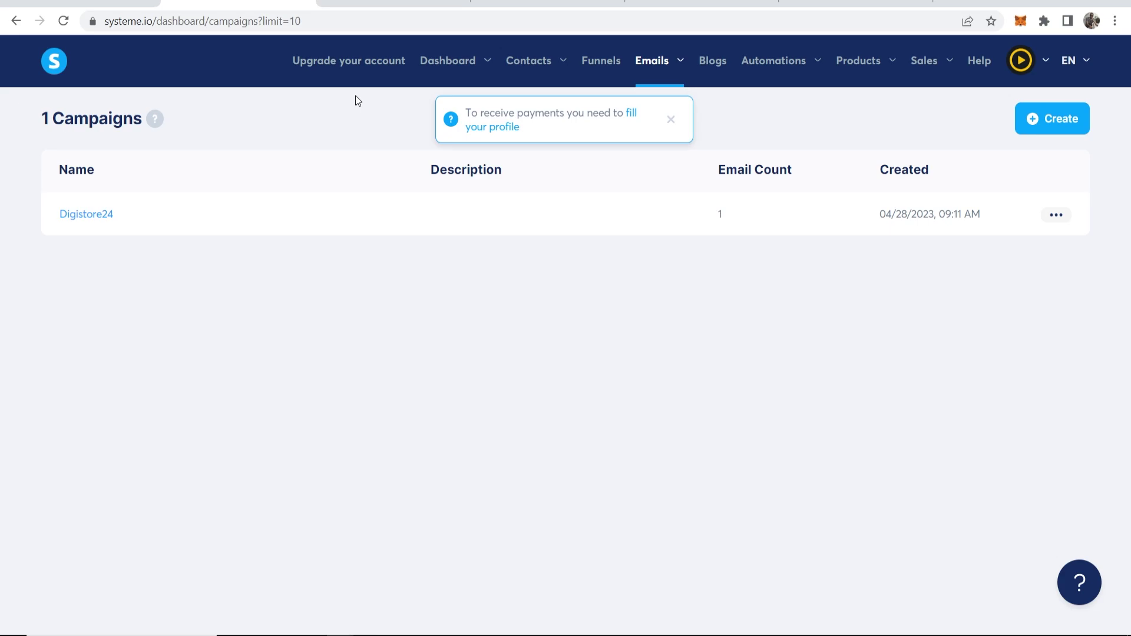
# Dismiss the profile notice, then create and save a campaign named 'Affiliate Funnel'
pyautogui.click(670, 120)
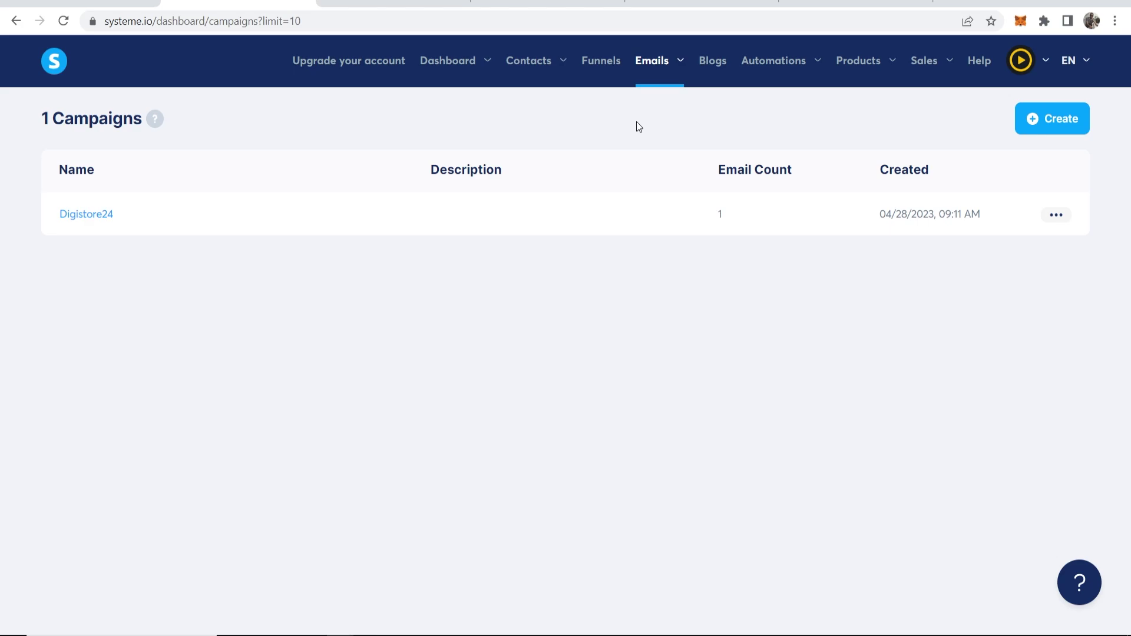
pyautogui.click(1044, 122)
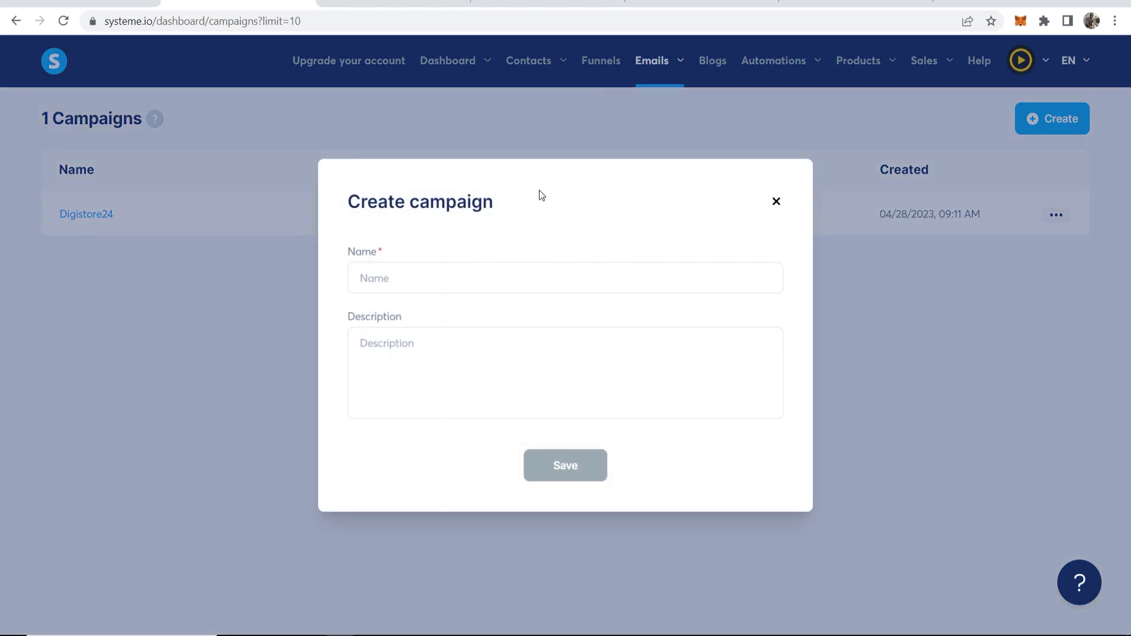
pyautogui.click(416, 290)
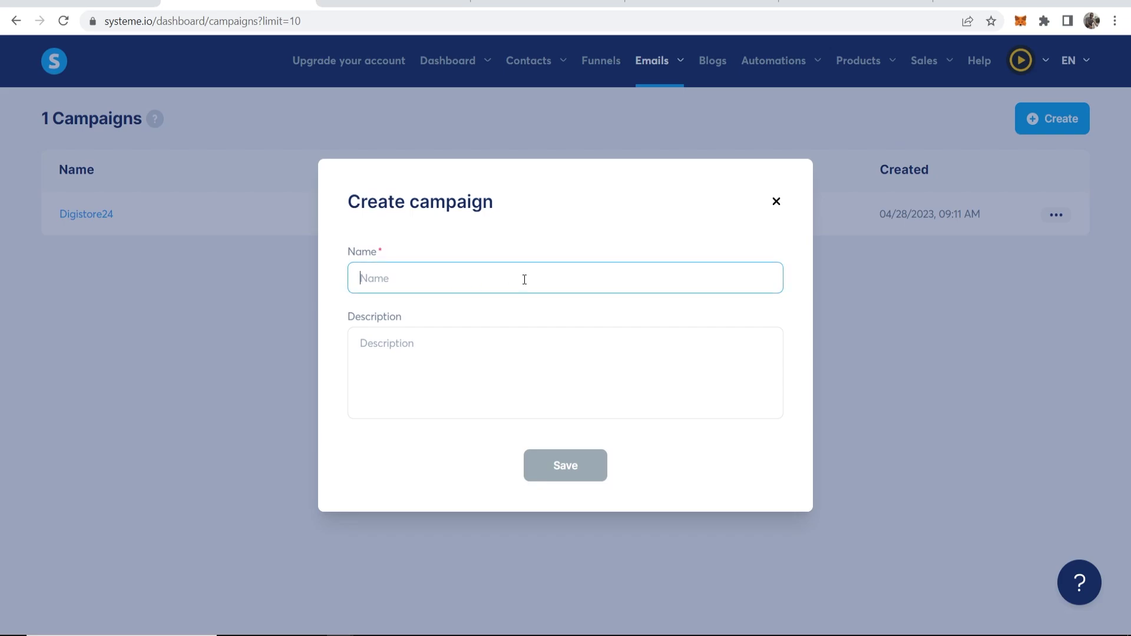
pyautogui.write('Affi')
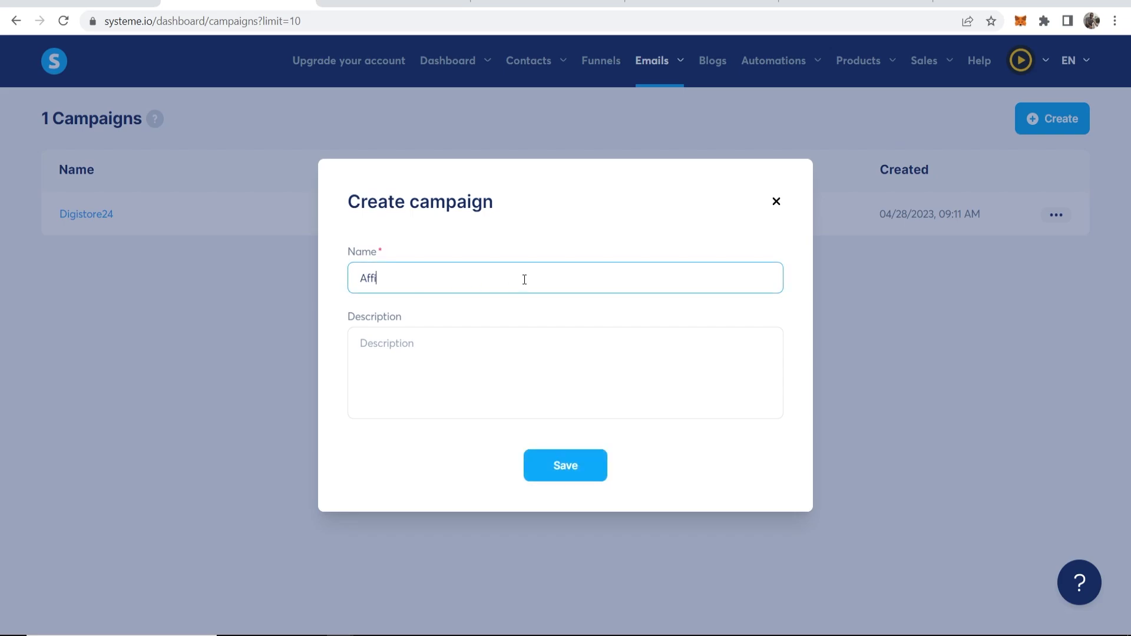
pyautogui.write('liate Funnel')
pyautogui.click(576, 468)
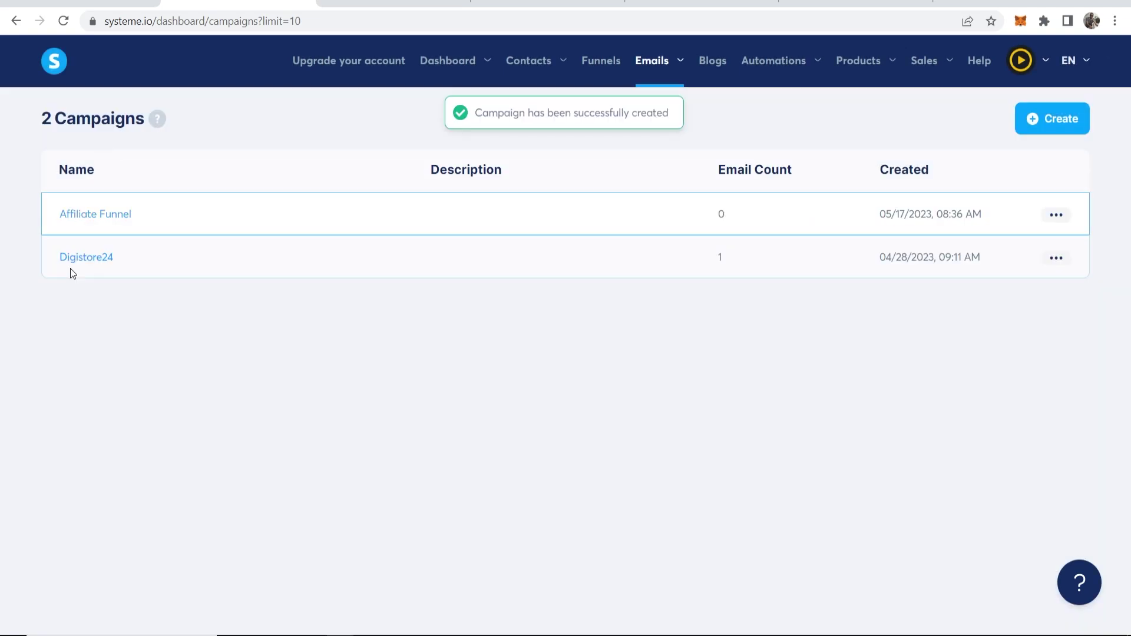
# Start a new email step in the Affiliate Funnel campaign, then close the ClickBank HopLink box
pyautogui.click(85, 216)
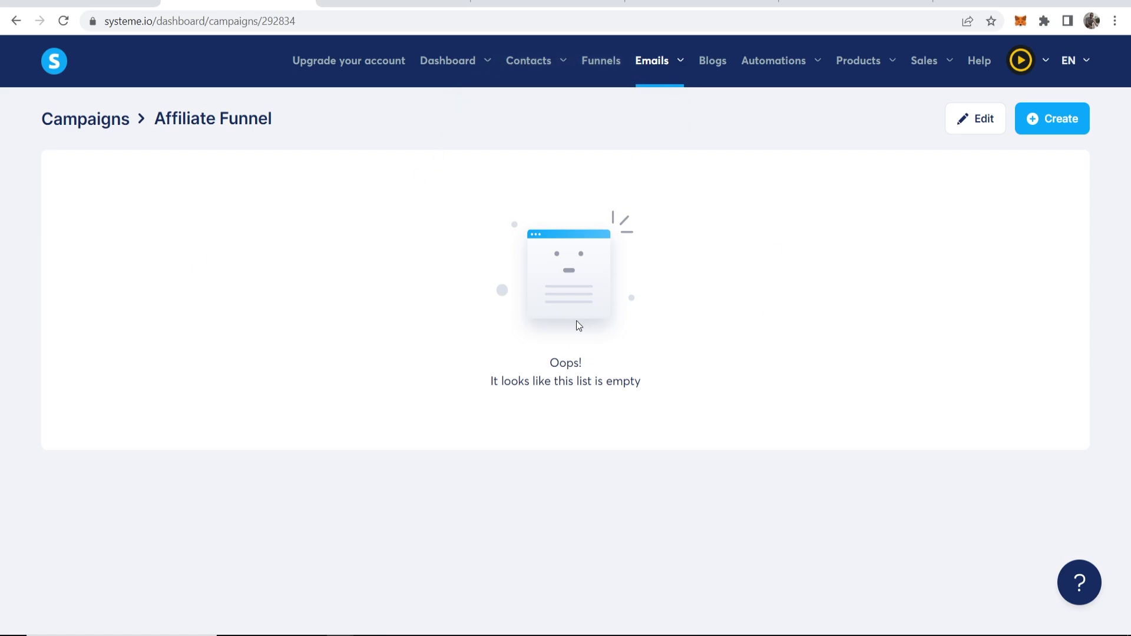
pyautogui.click(1050, 119)
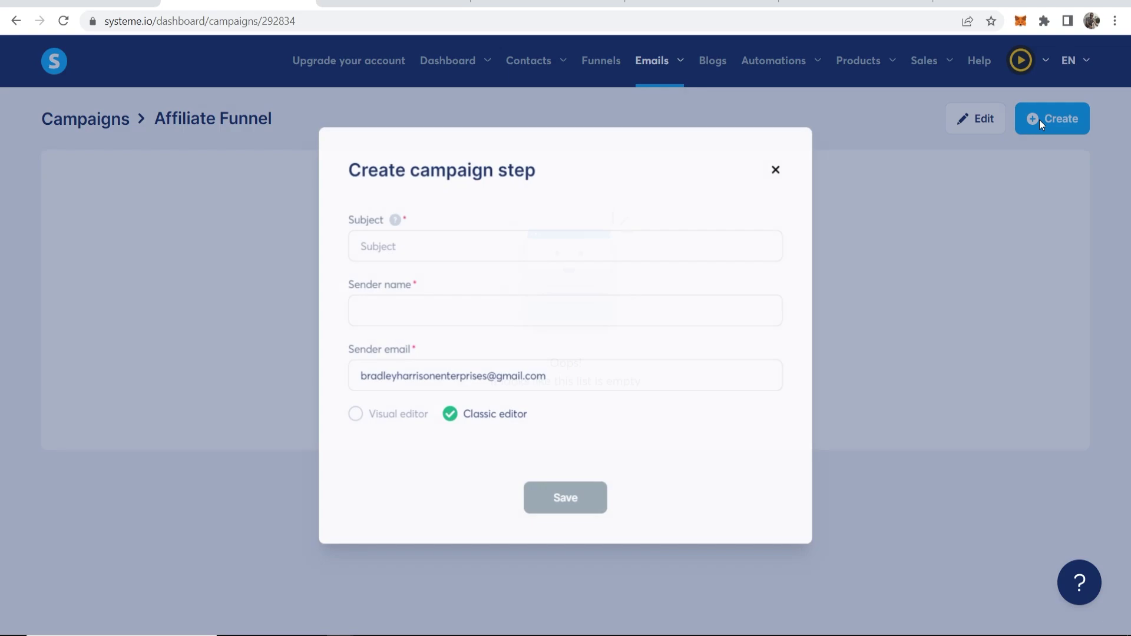
pyautogui.click(404, 247)
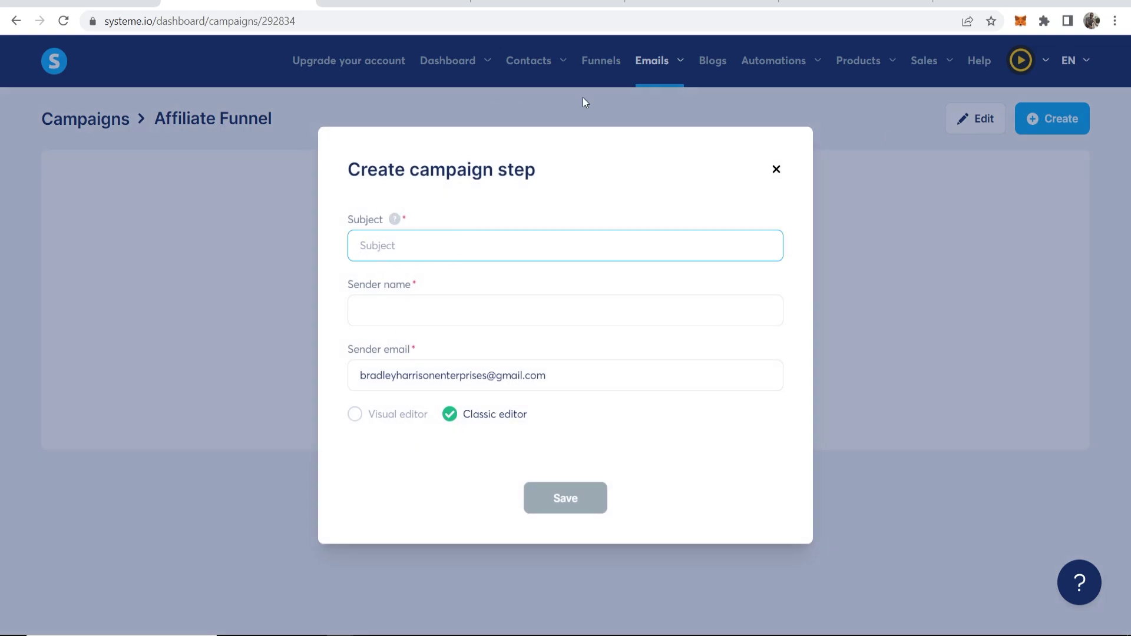
pyautogui.click(548, 5)
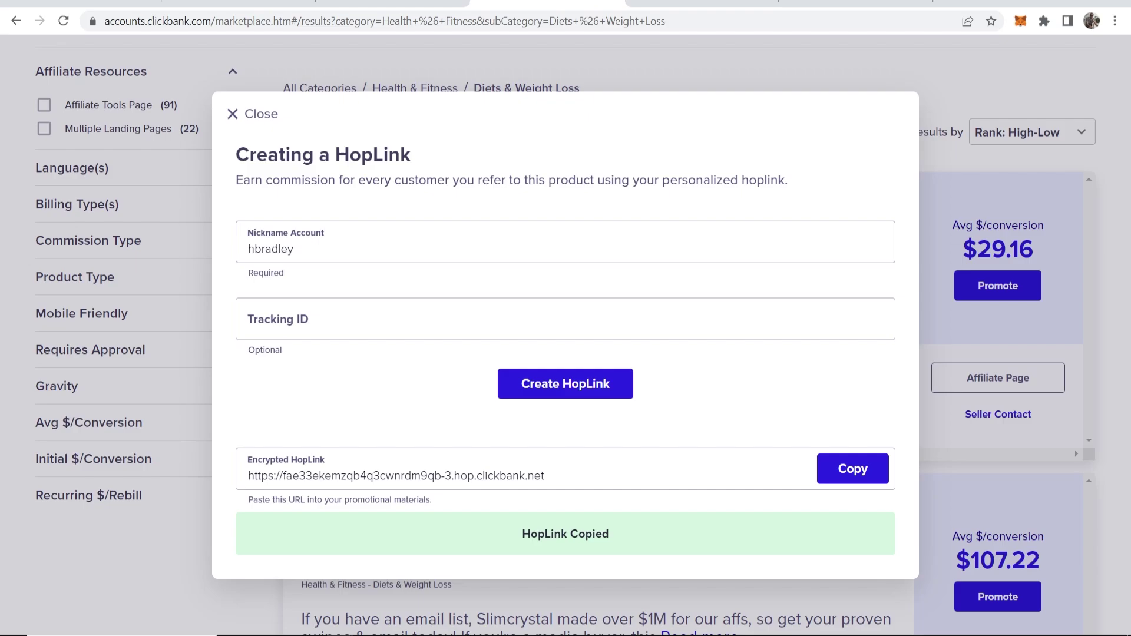
pyautogui.click(225, 113)
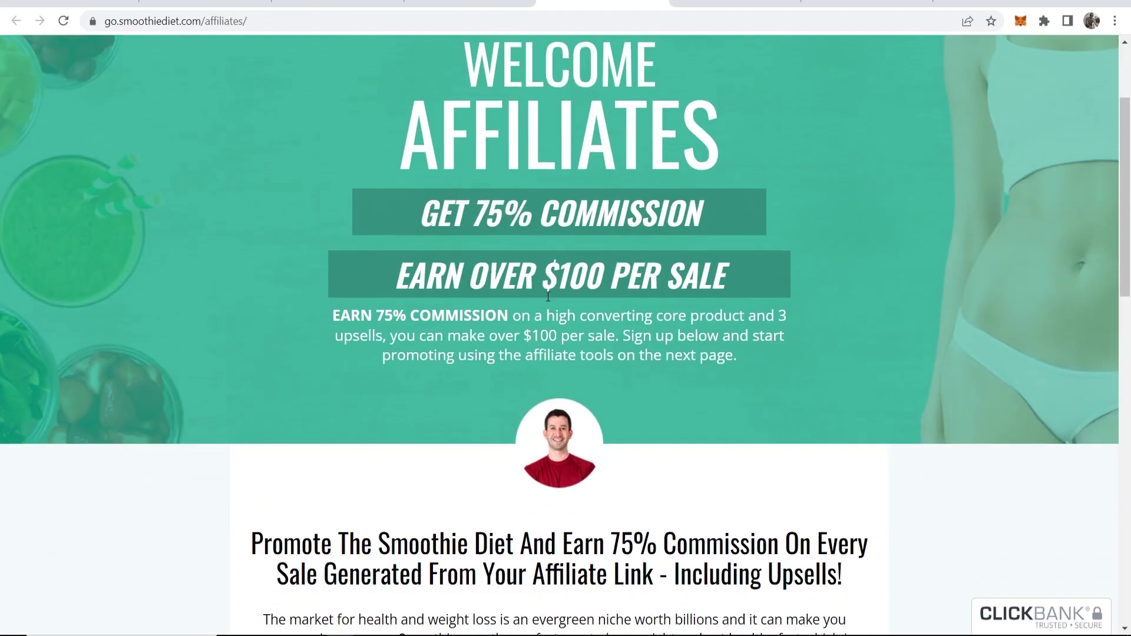
pyautogui.scroll(-2, 548, 297)
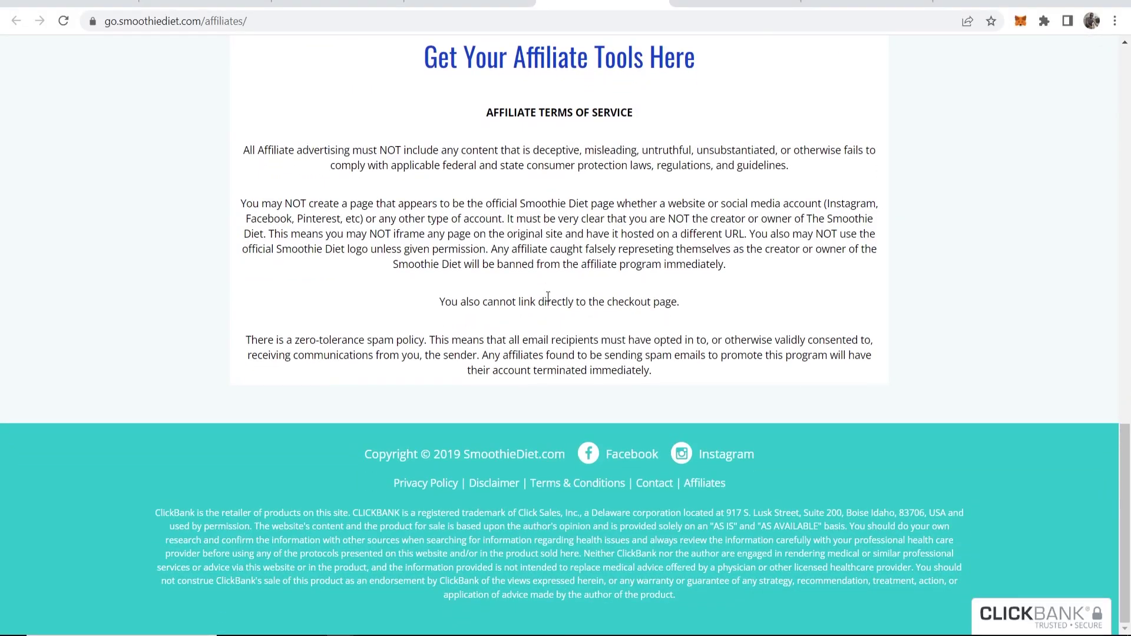
# Download the Smoothie Diet Presell Emails swipe file and select the first email's subject line
pyautogui.scroll(9, 547, 296)
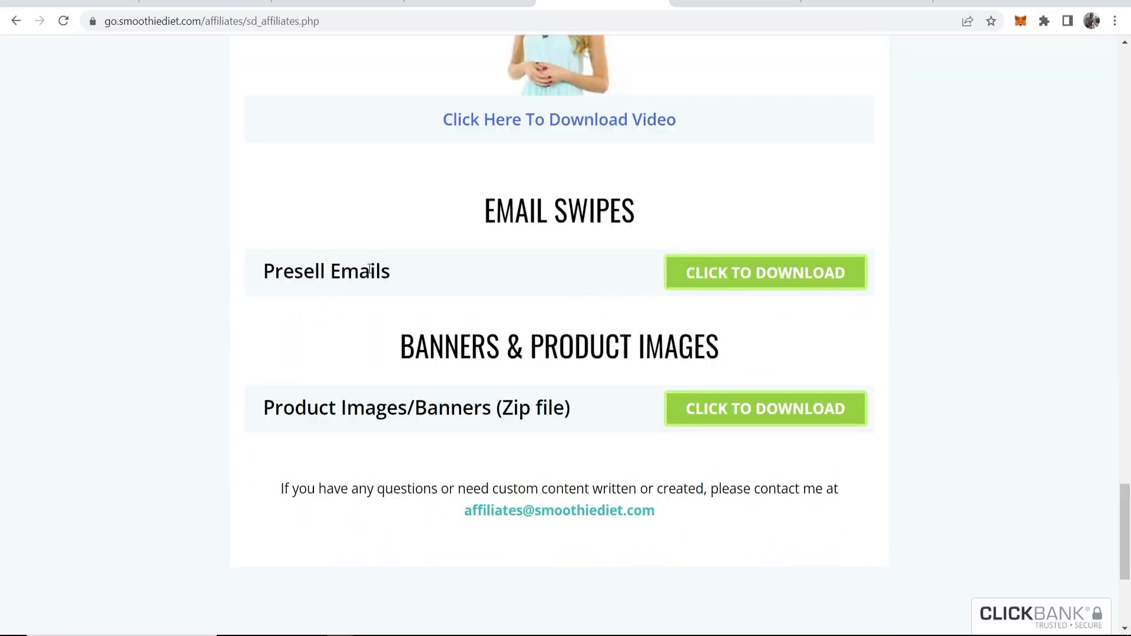
pyautogui.moveTo(266, 271); pyautogui.dragTo(442, 280)
pyautogui.click(740, 275)
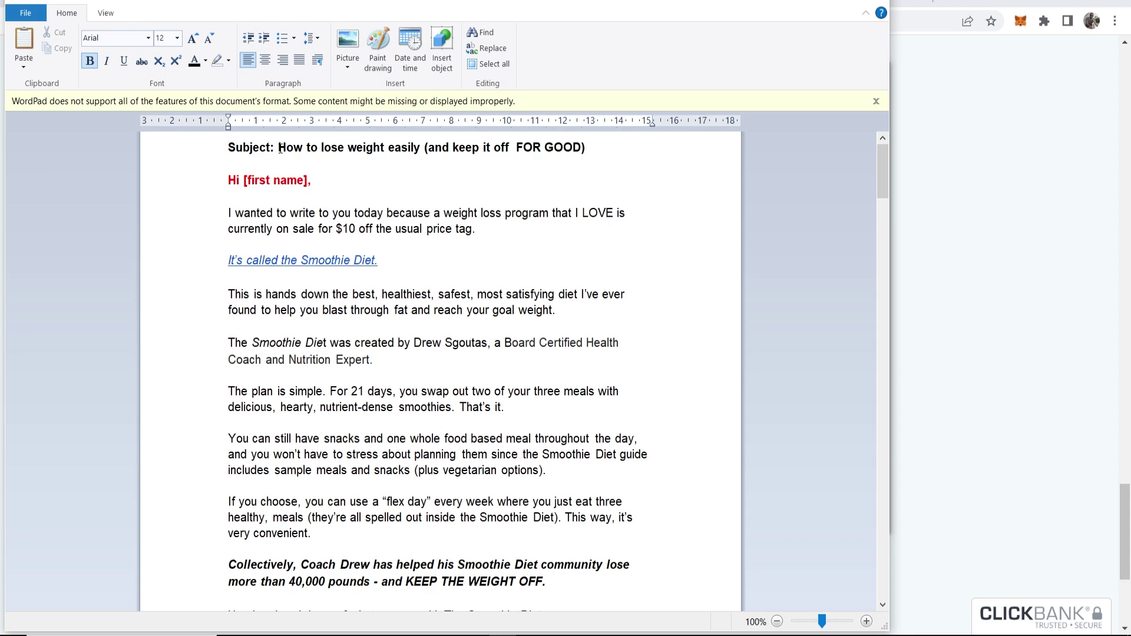
pyautogui.moveTo(279, 148); pyautogui.dragTo(595, 143)
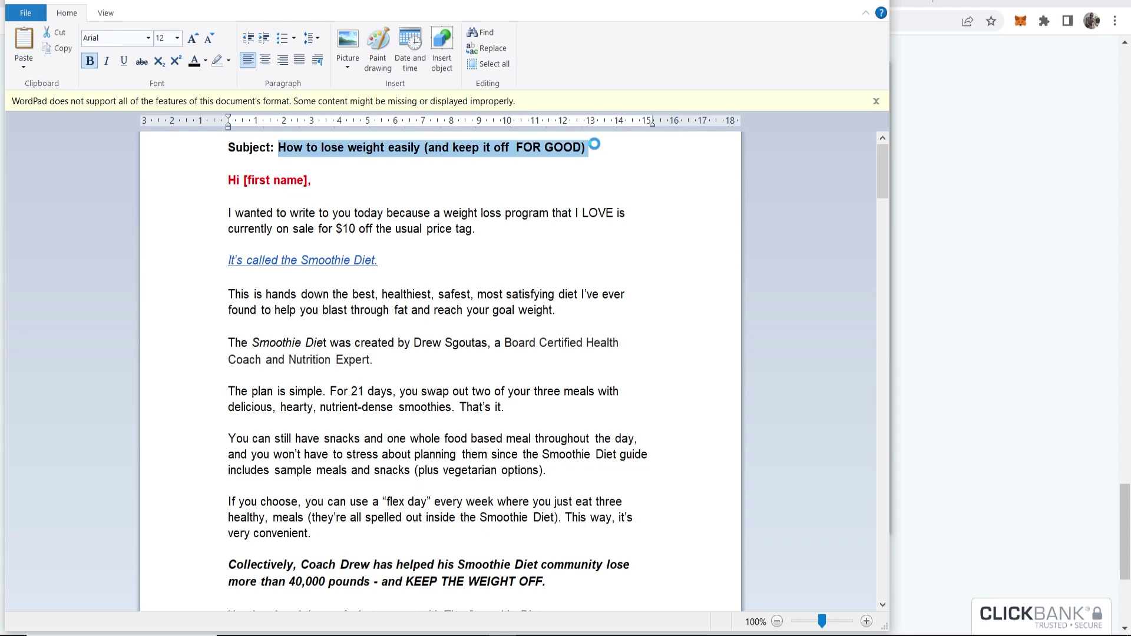
# Paste 'How to lose weight easily (and keep it off FOR GOOD)' as subject, add the sender's name, and save
pyautogui.hotkey('alt', 'Tab')
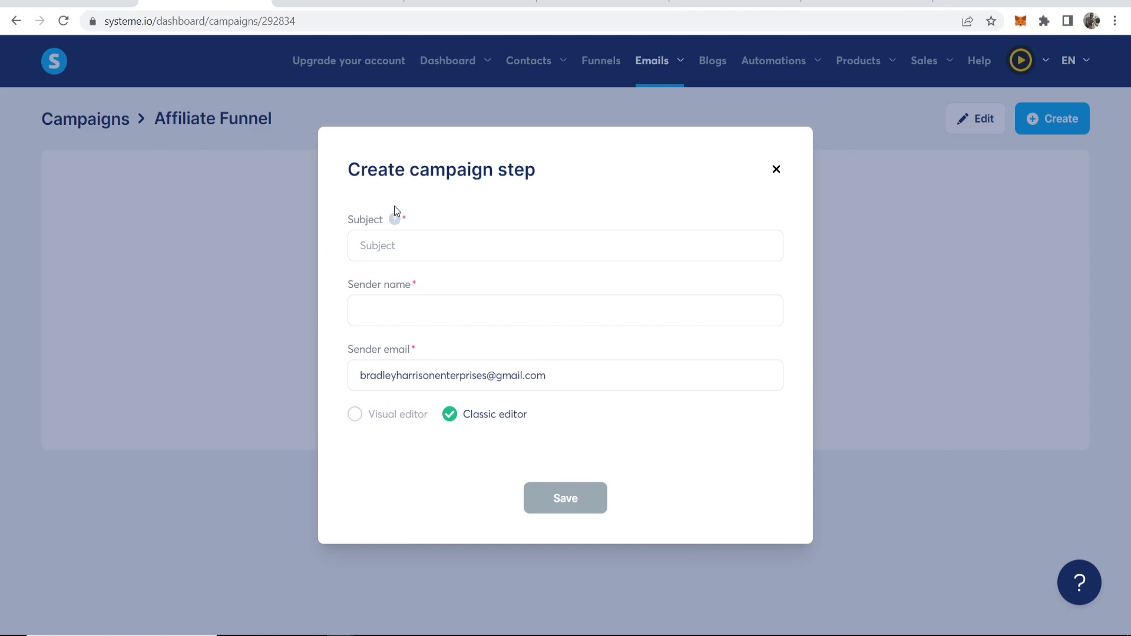
pyautogui.click(396, 244)
pyautogui.write('Subject: How to lose weight easily (and keep it off  FOR GOOD)')
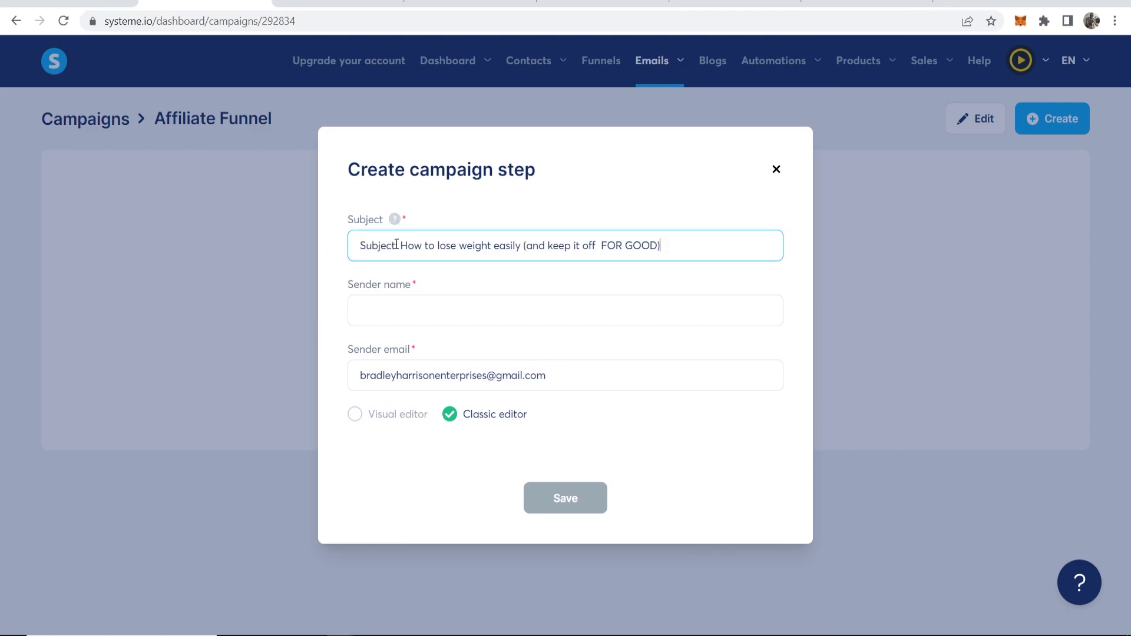
pyautogui.click(409, 309)
pyautogui.write('Br')
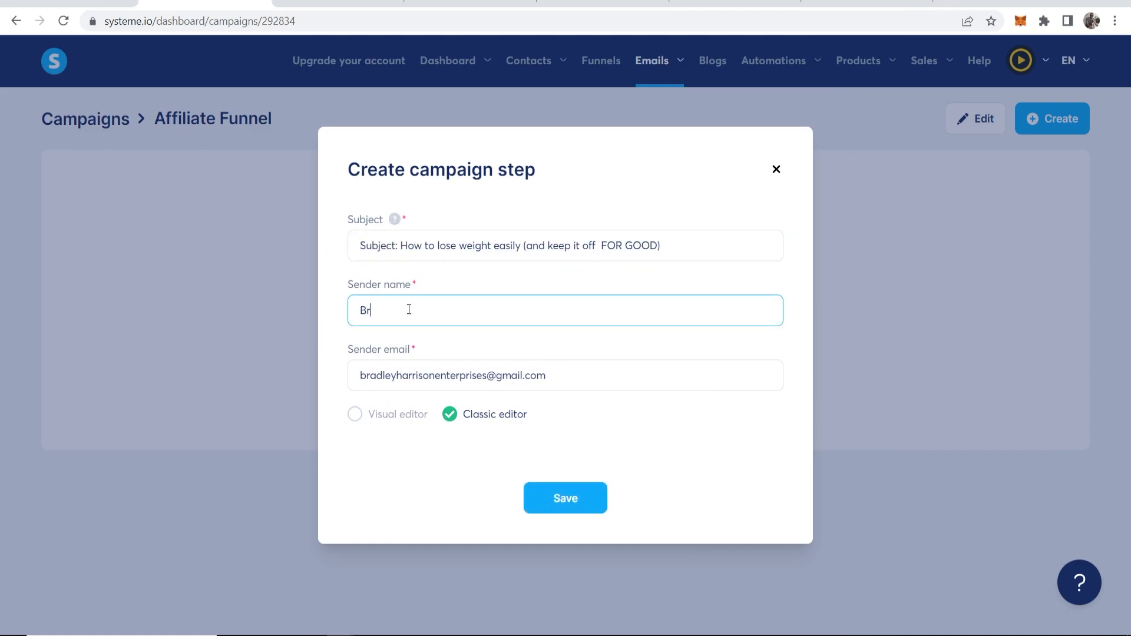
pyautogui.write('adlley Harrison')
pyautogui.click(571, 501)
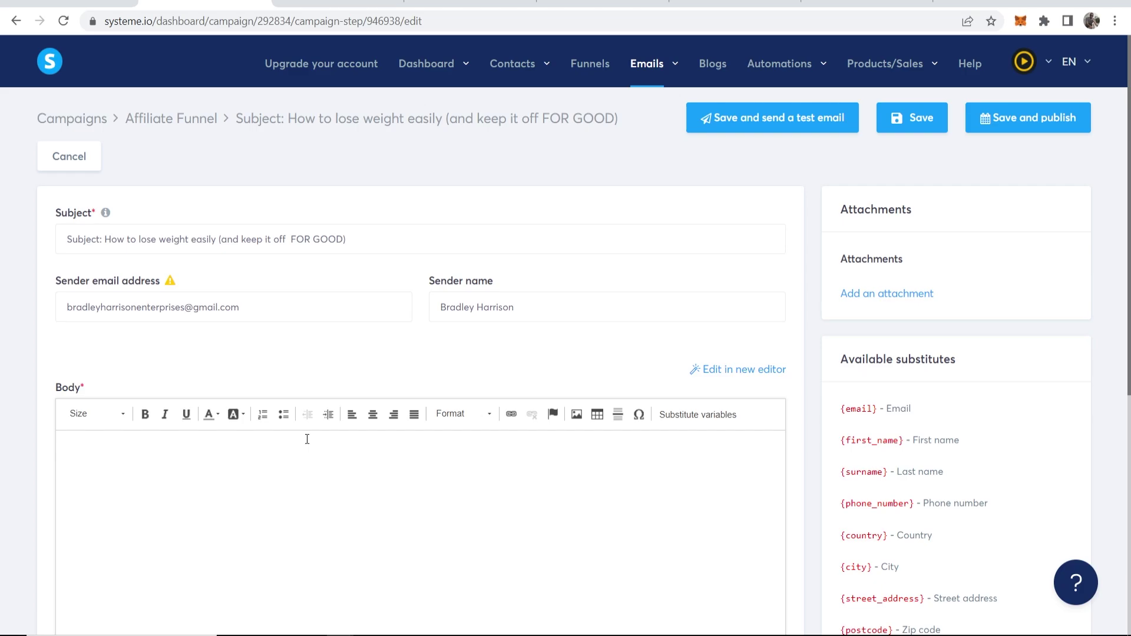
# Select the WordPad email body from 'Hi [first name],' down to SIGNOFF for copying
pyautogui.moveTo(459, 633)
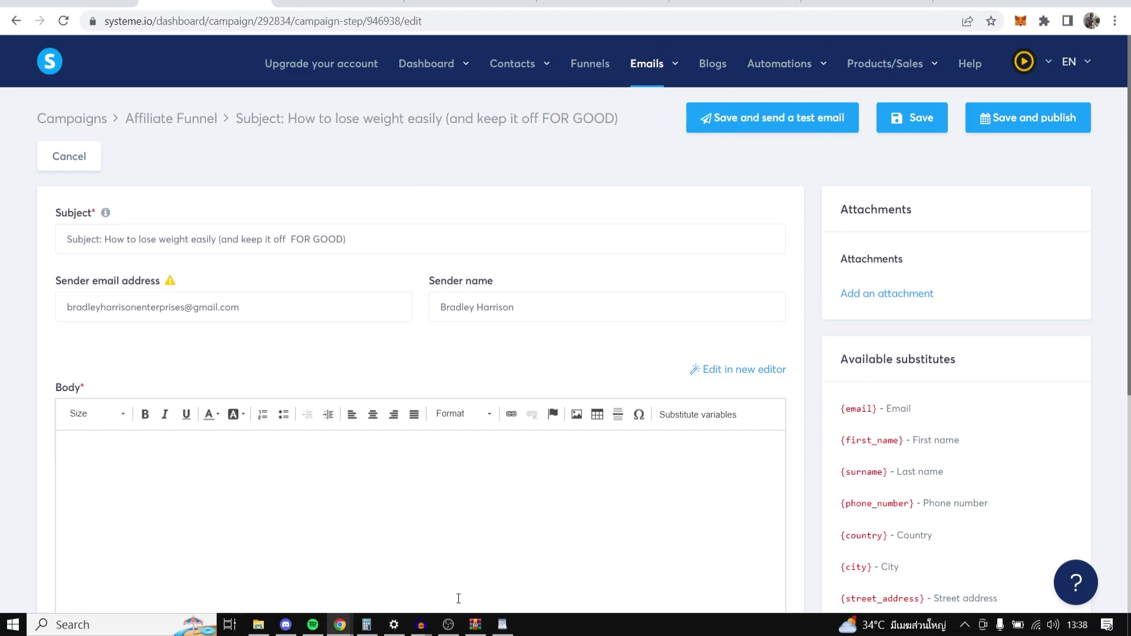
pyautogui.click(509, 632)
pyautogui.moveTo(231, 180); pyautogui.dragTo(380, 193)
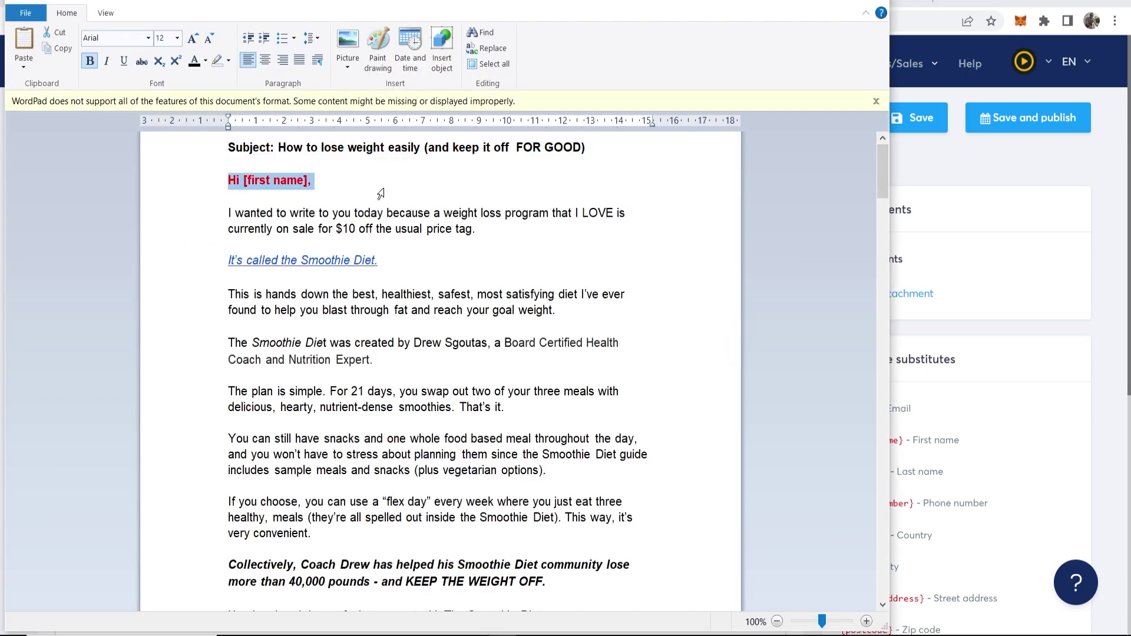
pyautogui.click(344, 195)
pyautogui.moveTo(230, 185); pyautogui.dragTo(289, 469)
pyautogui.scroll(-10, 382, 265)
pyautogui.scroll(-4, 466, 354)
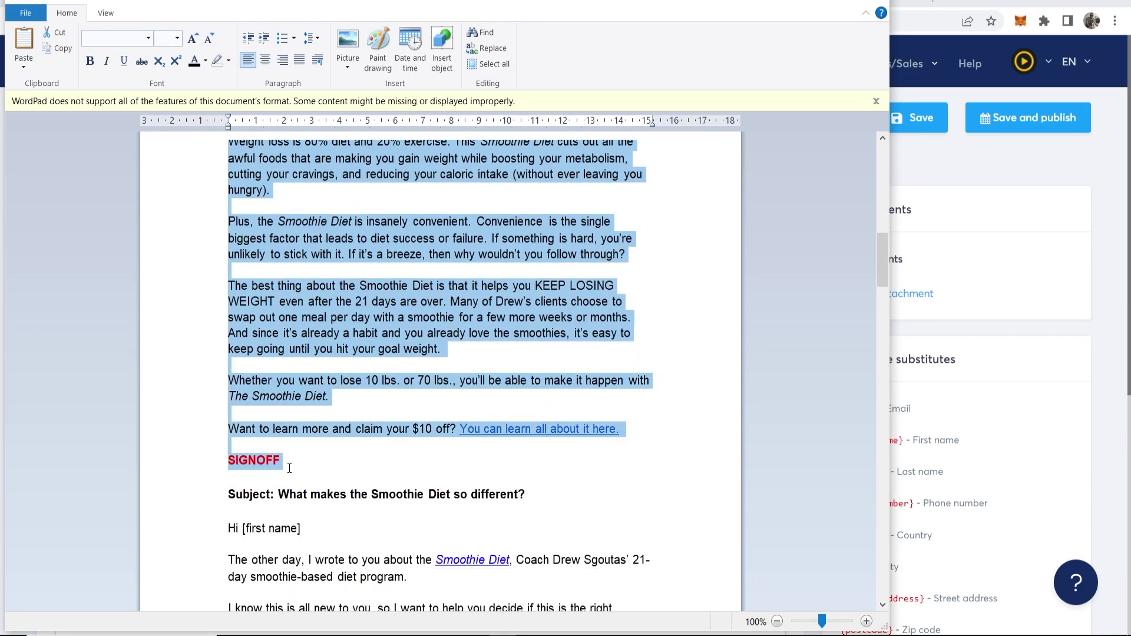
pyautogui.rightClick(284, 333)
# Copy the swipe email body and paste it into the systeme.io email body
pyautogui.click(304, 356)
pyautogui.hotkey('alt', 'Tab')
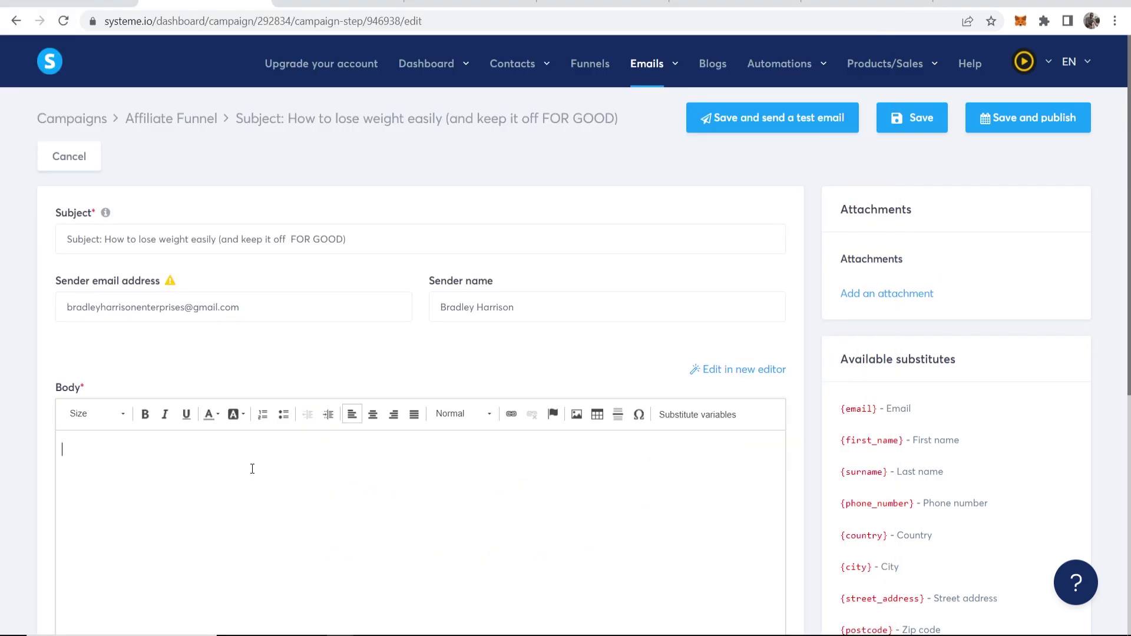
pyautogui.scroll(-3, 252, 468)
pyautogui.rightClick(240, 383)
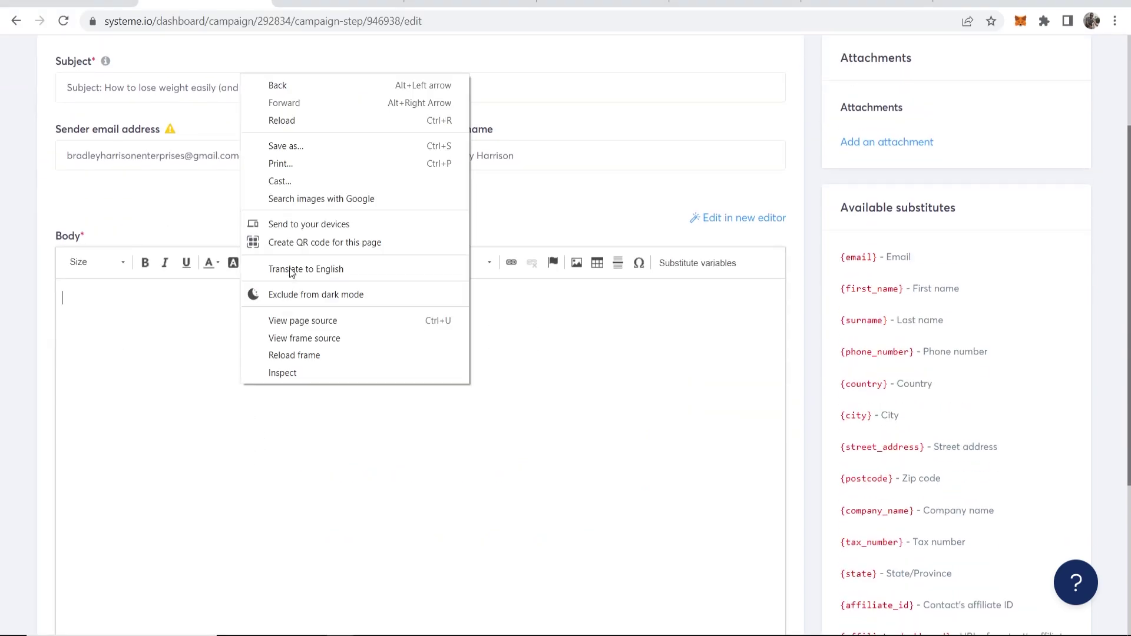
pyautogui.click(279, 151)
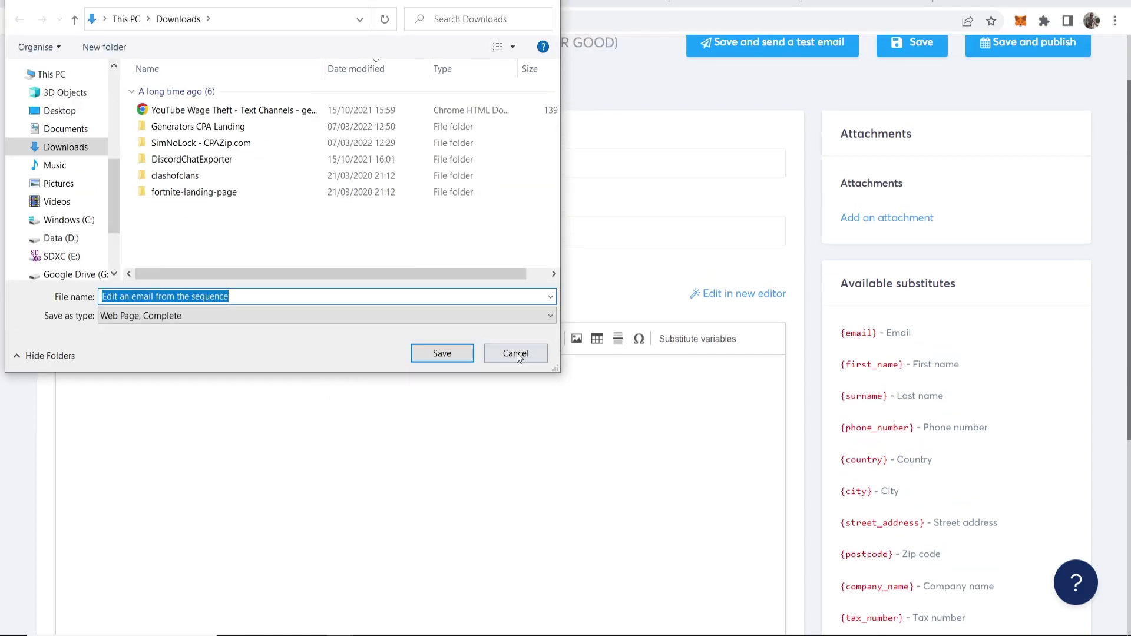
pyautogui.click(517, 352)
pyautogui.rightClick(288, 391)
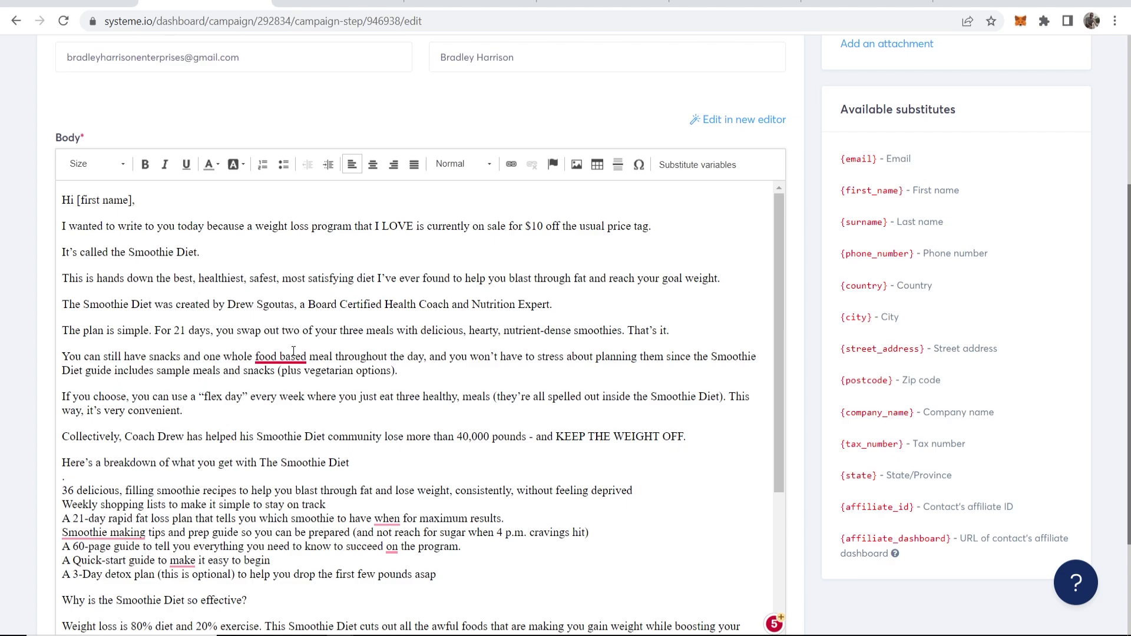
# Fix the spelling slips to food-based, Smoothie-making and making
pyautogui.moveTo(294, 351)
pyautogui.click(294, 380)
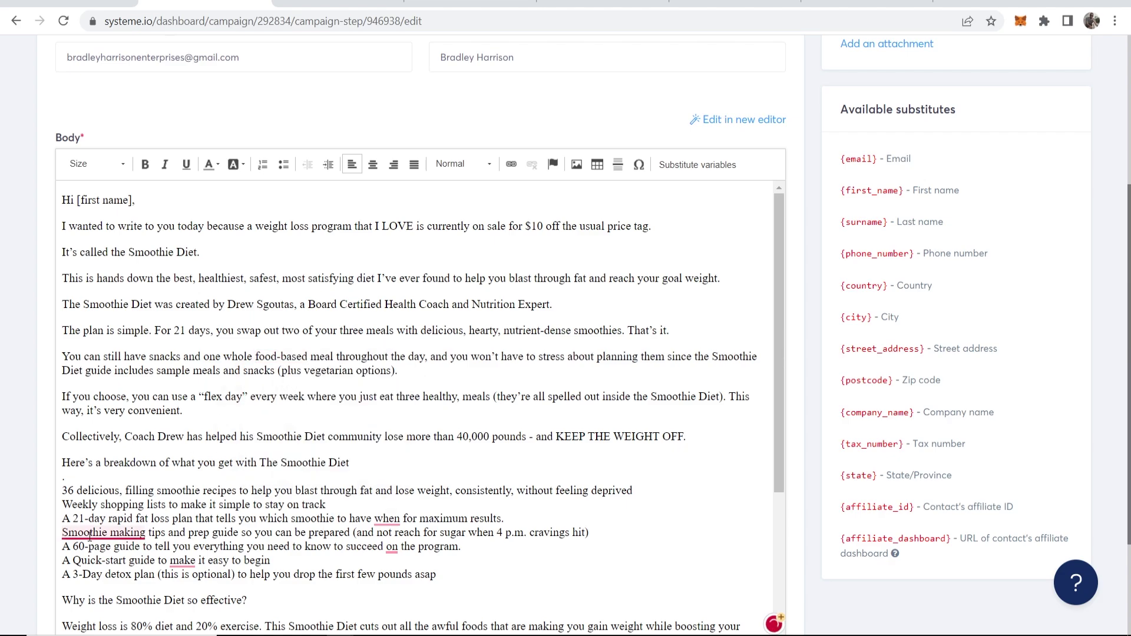
pyautogui.moveTo(89, 536)
pyautogui.click(118, 441)
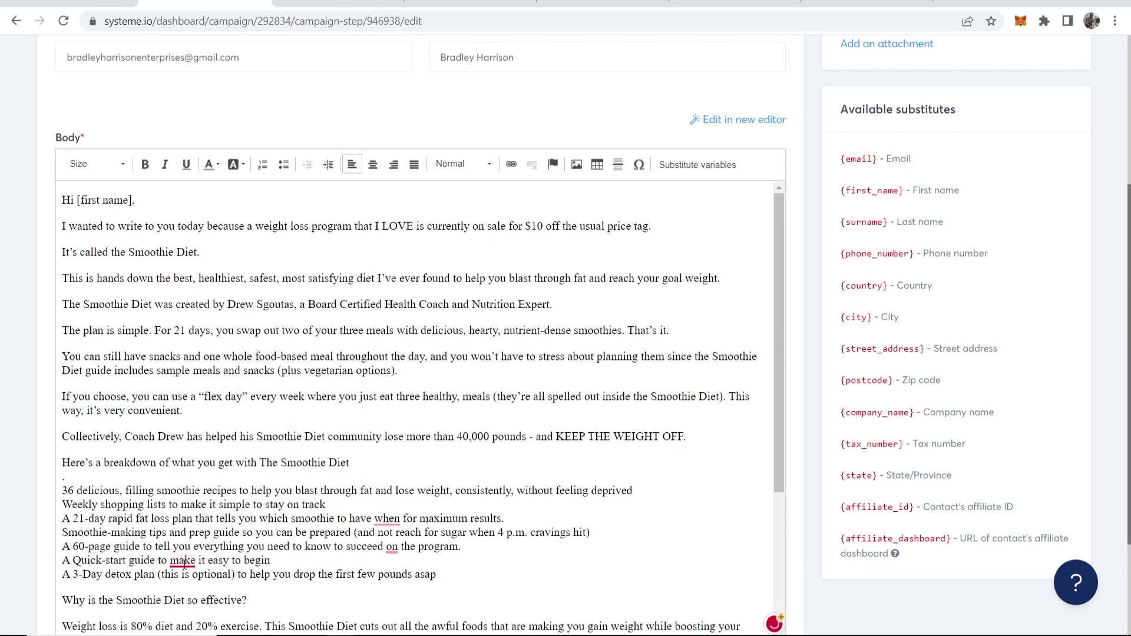
pyautogui.moveTo(184, 564)
pyautogui.click(192, 466)
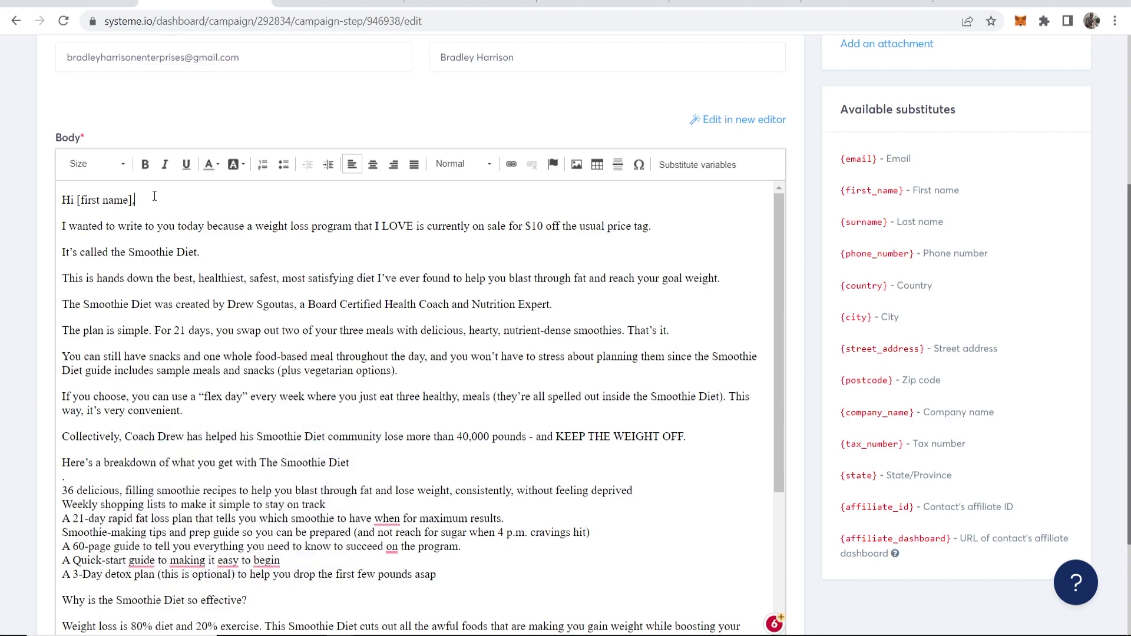
# Replace the 'Hi [first name],' greeting line with 'HI,'
pyautogui.moveTo(152, 200); pyautogui.dragTo(60, 200)
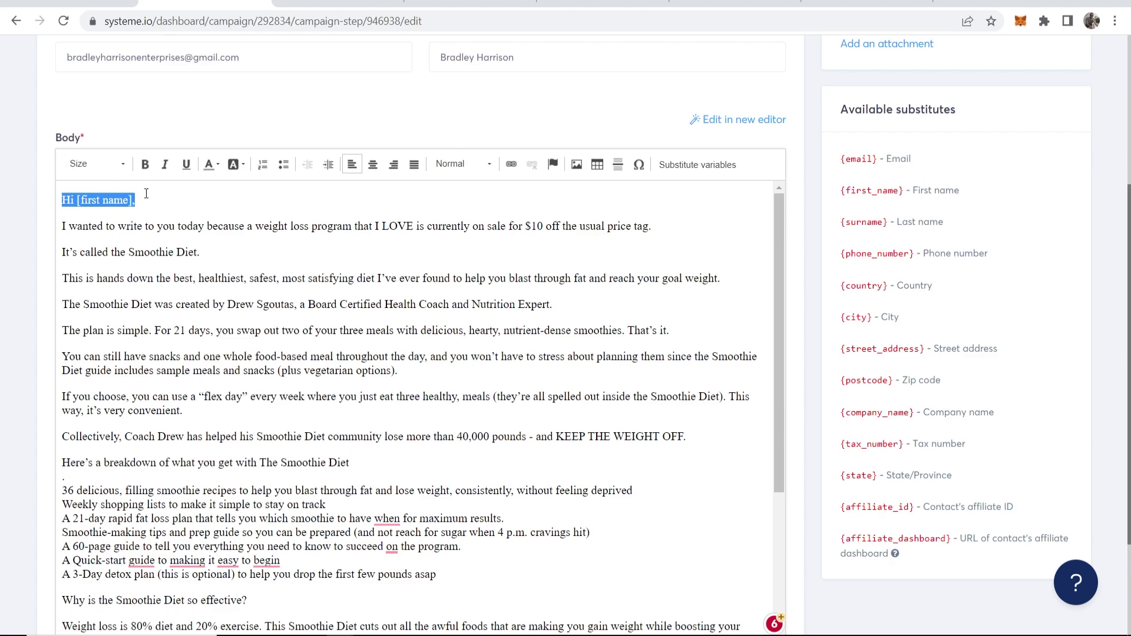
pyautogui.press('BackSpace')
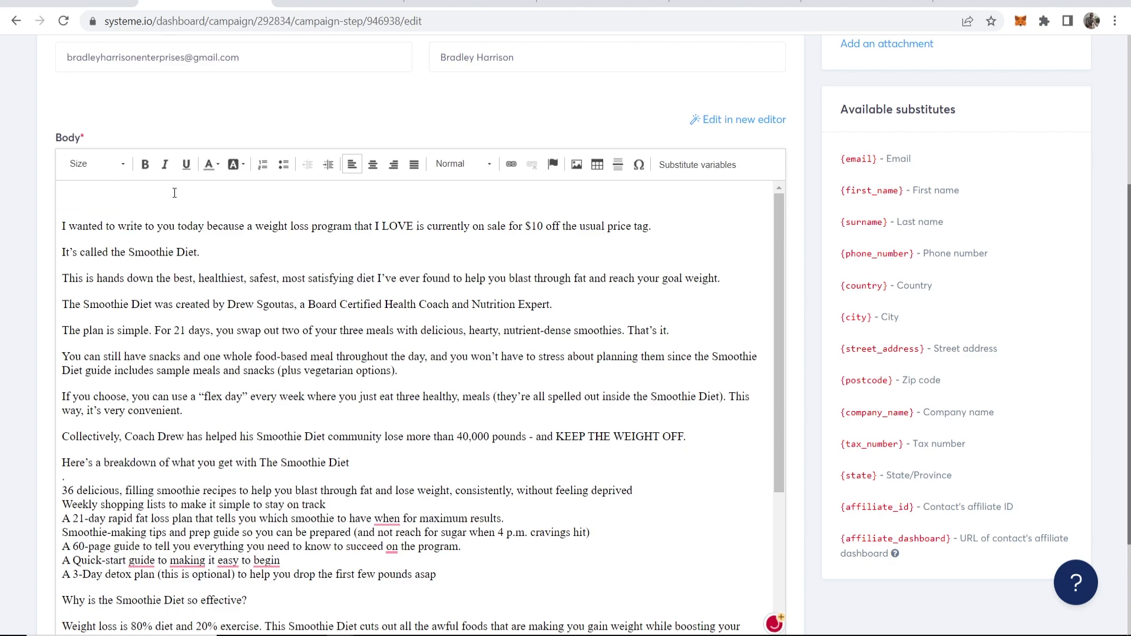
pyautogui.write('HI,')
# Insert the First name substitute variable after the greeting
pyautogui.click(689, 165)
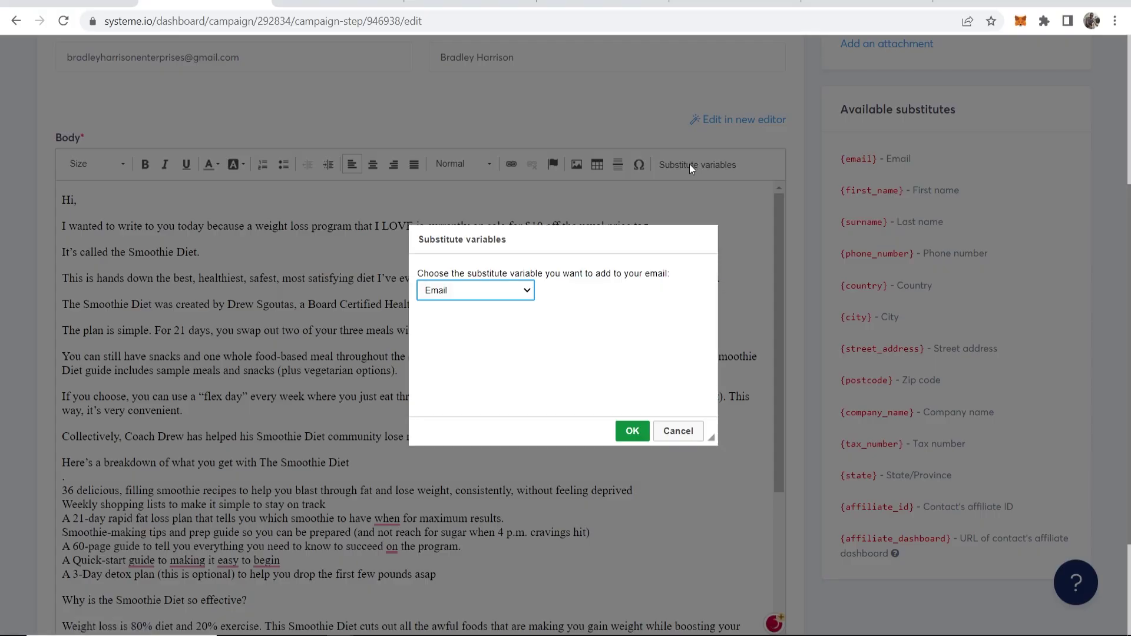
pyautogui.click(518, 291)
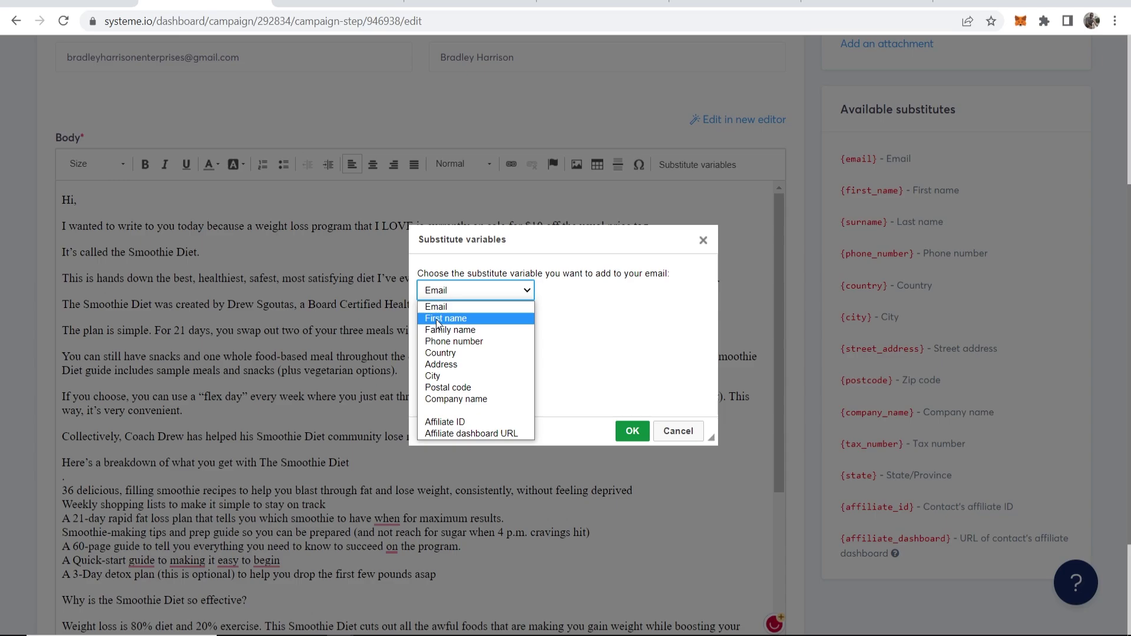
pyautogui.click(445, 318)
pyautogui.click(632, 430)
pyautogui.moveTo(81, 200); pyautogui.dragTo(144, 198)
pyautogui.click(145, 199)
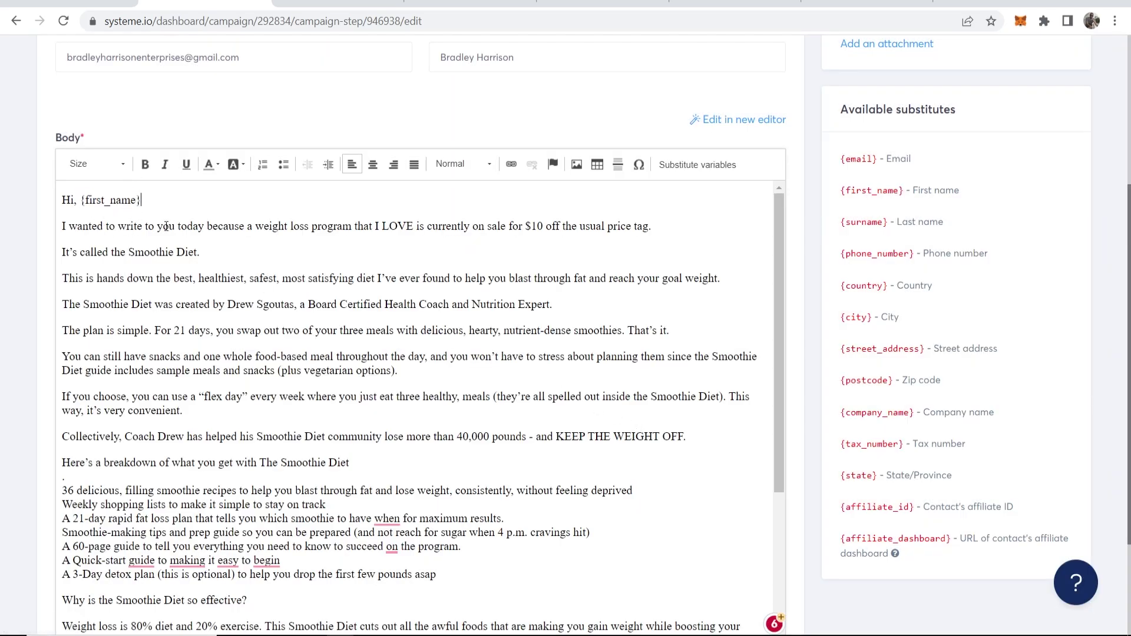
pyautogui.moveTo(81, 199); pyautogui.dragTo(157, 200)
pyautogui.click(158, 200)
# Replace SIGNOFF with 'Thanks' and the sender's name, then select 'You can learn all about it here.'
pyautogui.scroll(-5, 99, 545)
pyautogui.moveTo(99, 545); pyautogui.dragTo(69, 545)
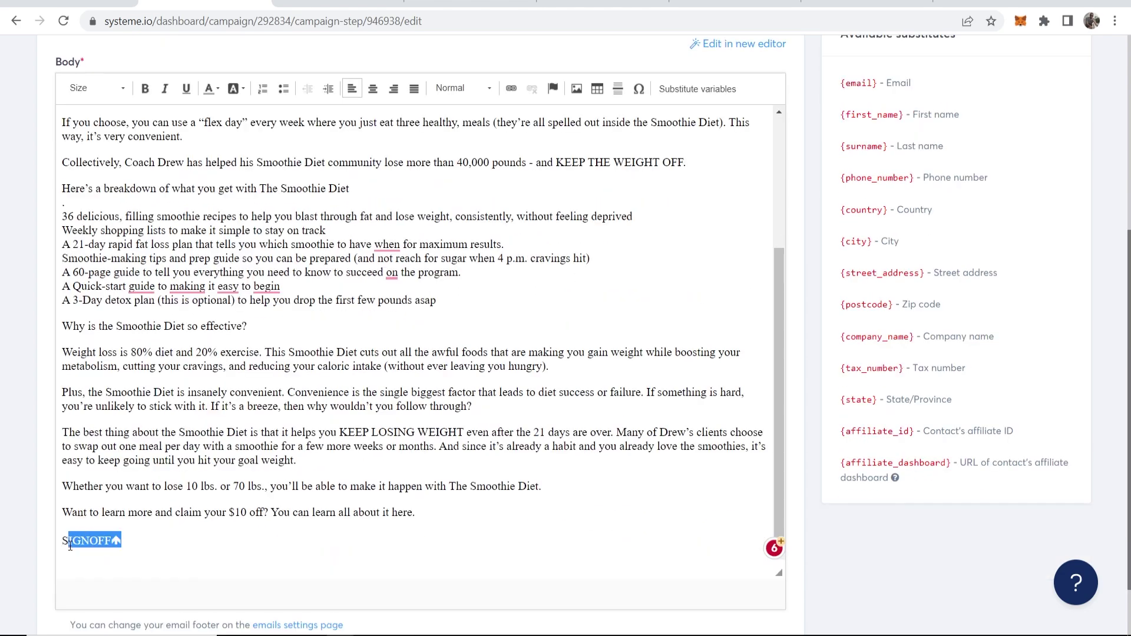
pyautogui.press('BackSpace')
pyautogui.press('BackSpace')
pyautogui.write('Thanks')
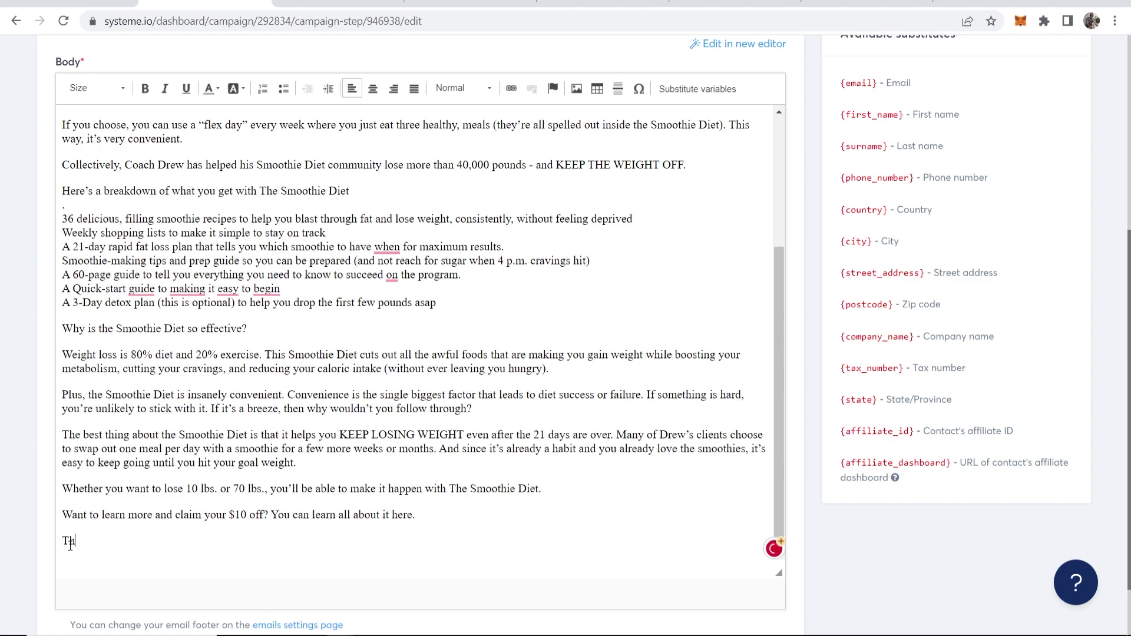
pyautogui.press('Return')
pyautogui.write('-Bradley')
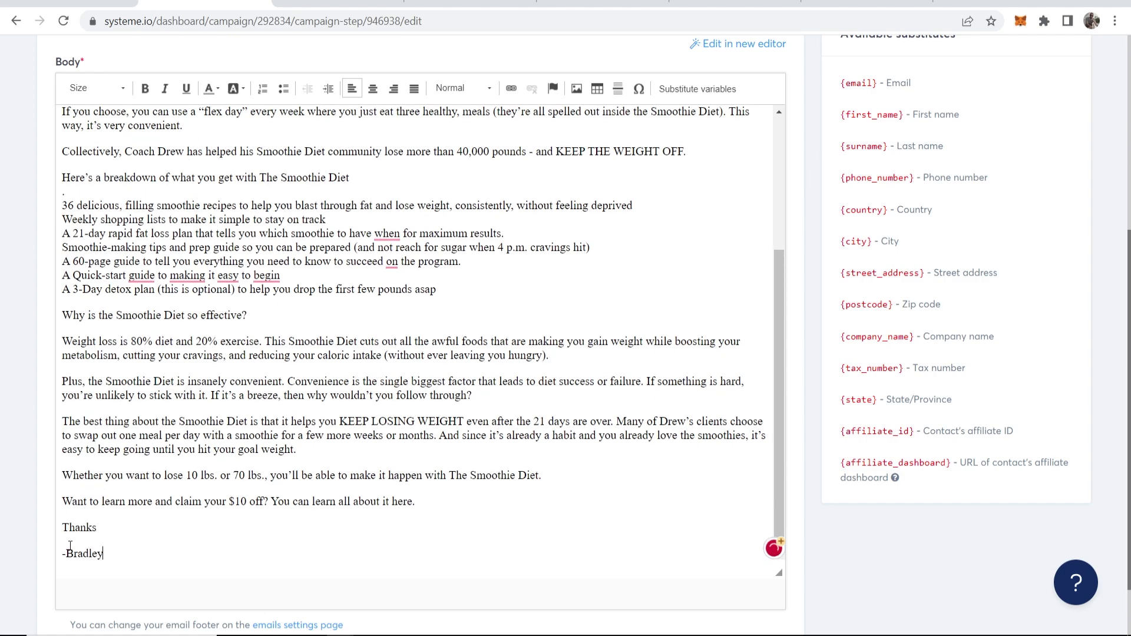
pyautogui.scroll(-1, 370, 488)
pyautogui.moveTo(415, 490); pyautogui.dragTo(274, 494)
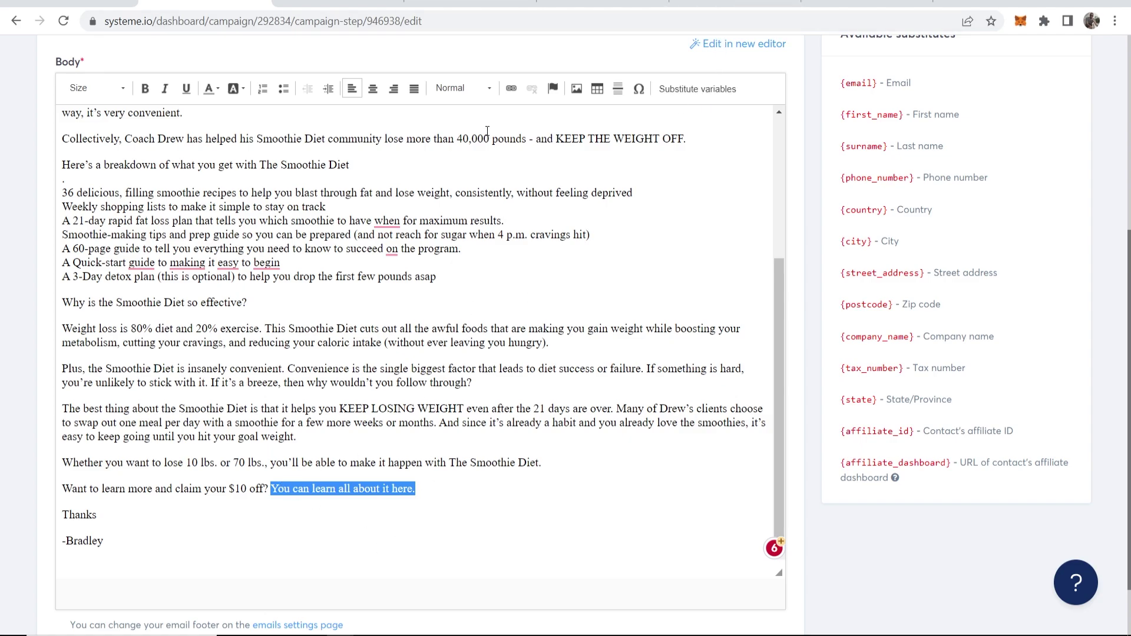
# Link the closing sentence 'You can learn all about it here.' to the ClickBank HopLink
pyautogui.click(511, 89)
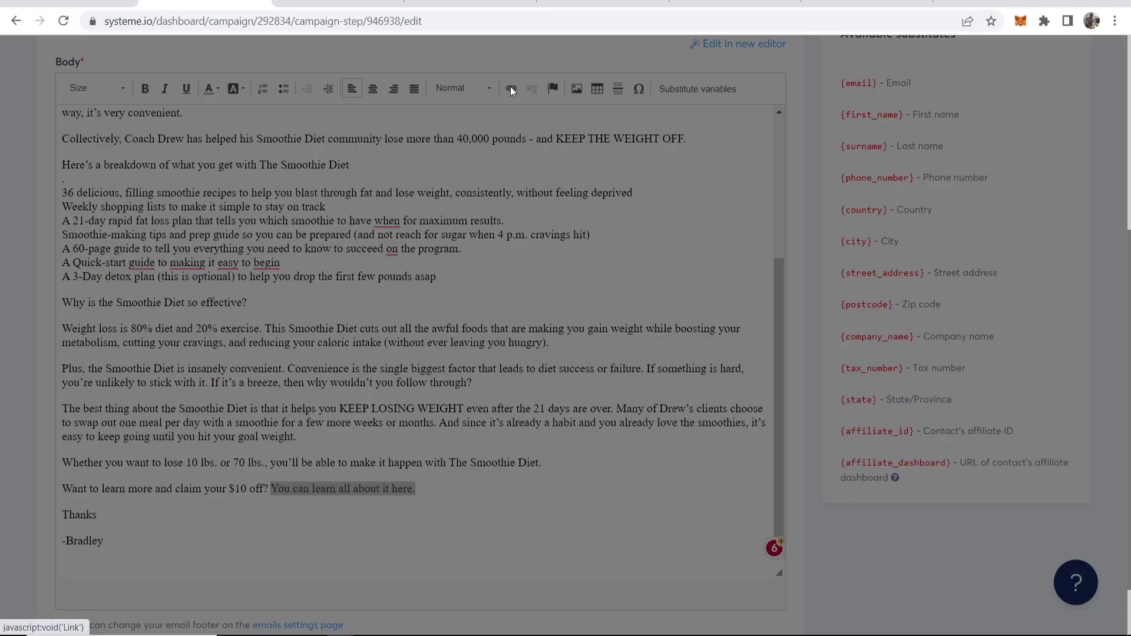
pyautogui.click(471, 5)
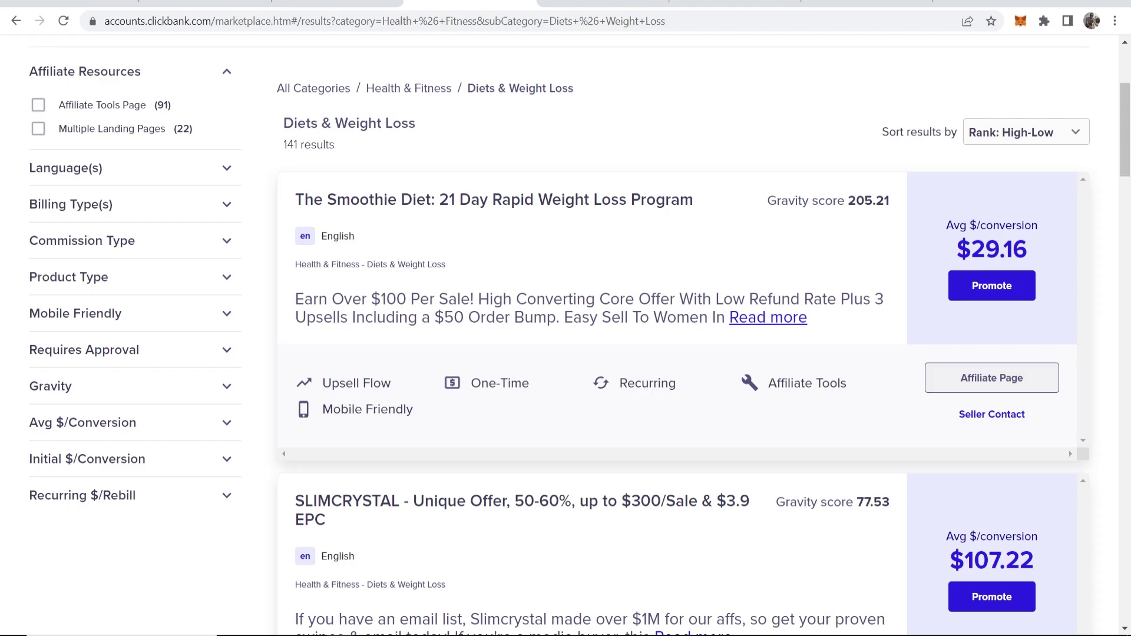
pyautogui.click(1017, 289)
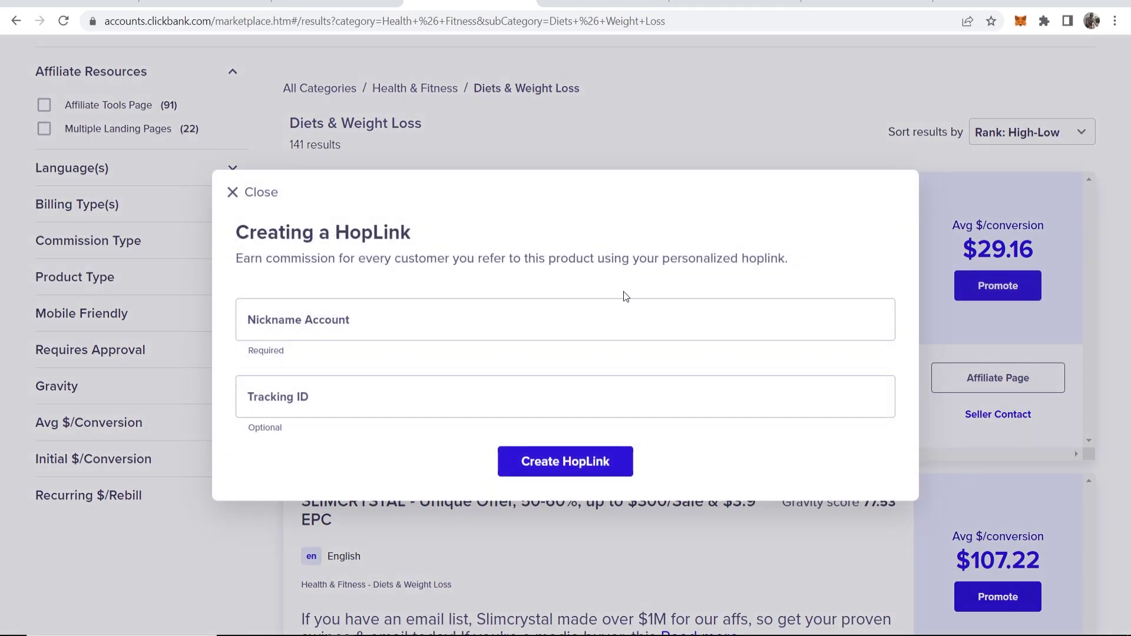
pyautogui.click(367, 318)
pyautogui.hotkey('ctrl', 'shift', 'Tab')
pyautogui.hotkey('ctrl', 'v')
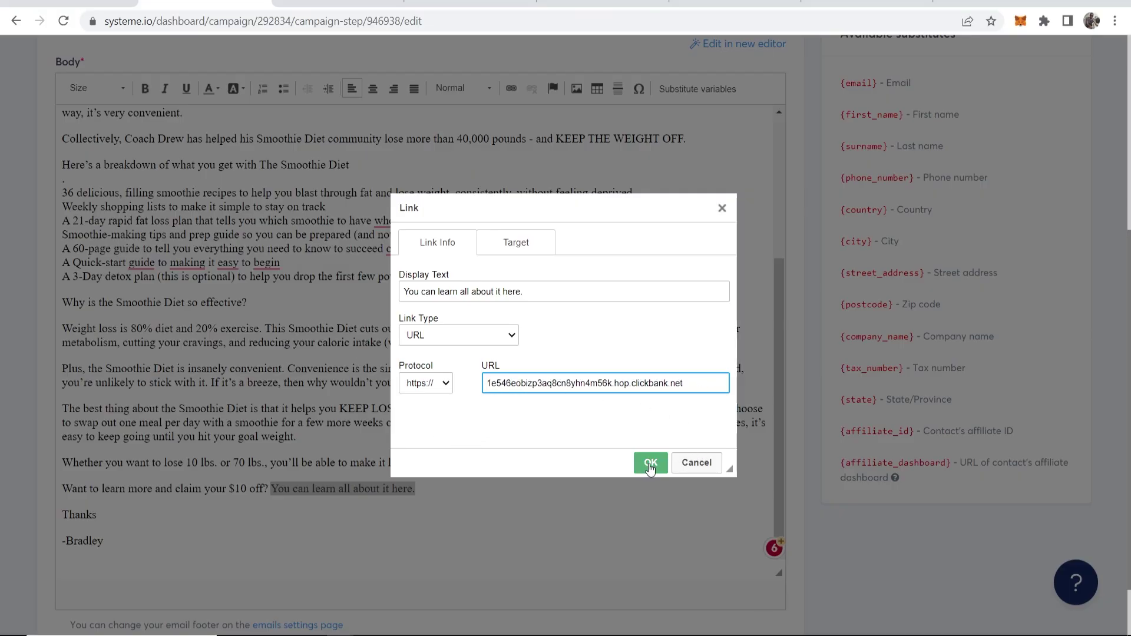
pyautogui.click(650, 462)
# Link the words 'Smoothie Diet' near the top to the same HopLink
pyautogui.scroll(7, 355, 486)
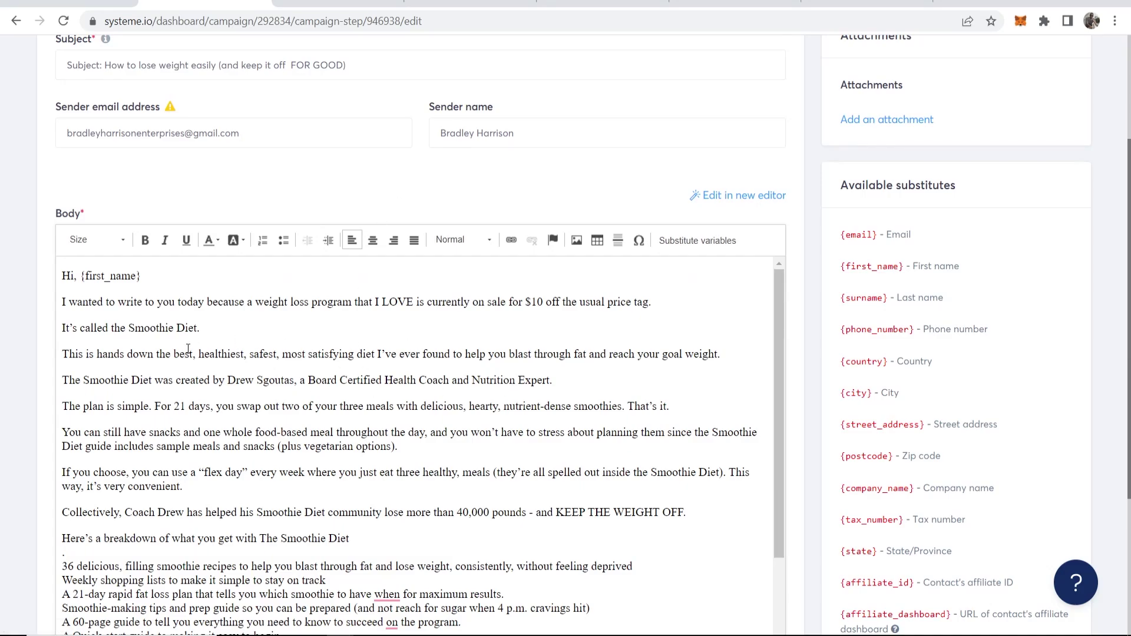
pyautogui.moveTo(195, 328); pyautogui.dragTo(126, 330)
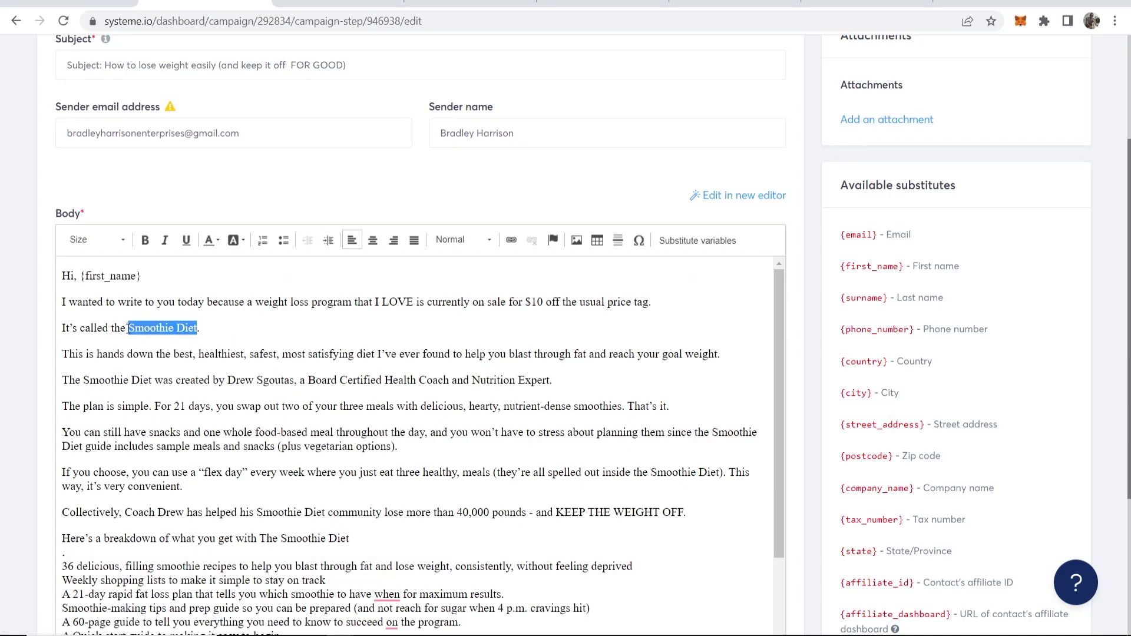
pyautogui.click(511, 240)
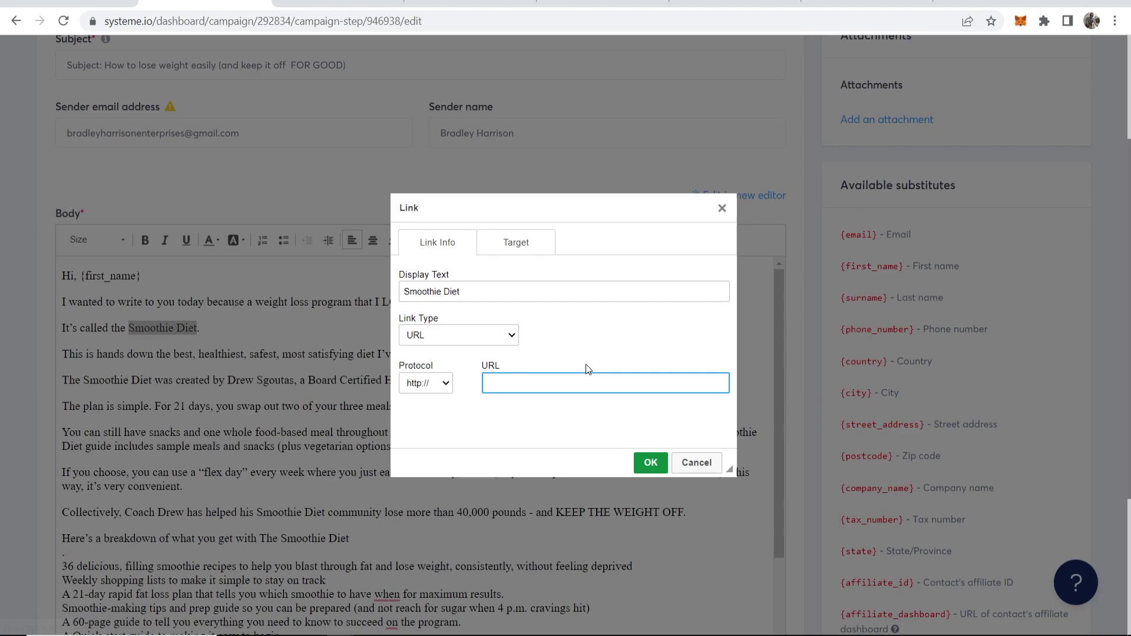
pyautogui.hotkey('ctrl', 'v')
pyautogui.click(643, 463)
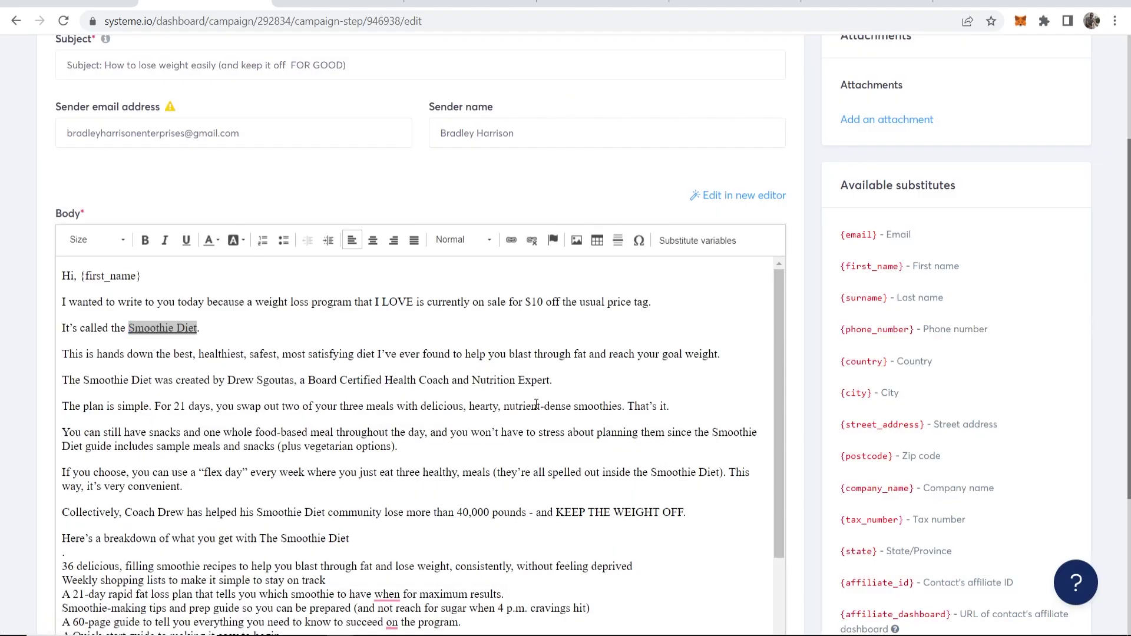
pyautogui.scroll(3, 536, 404)
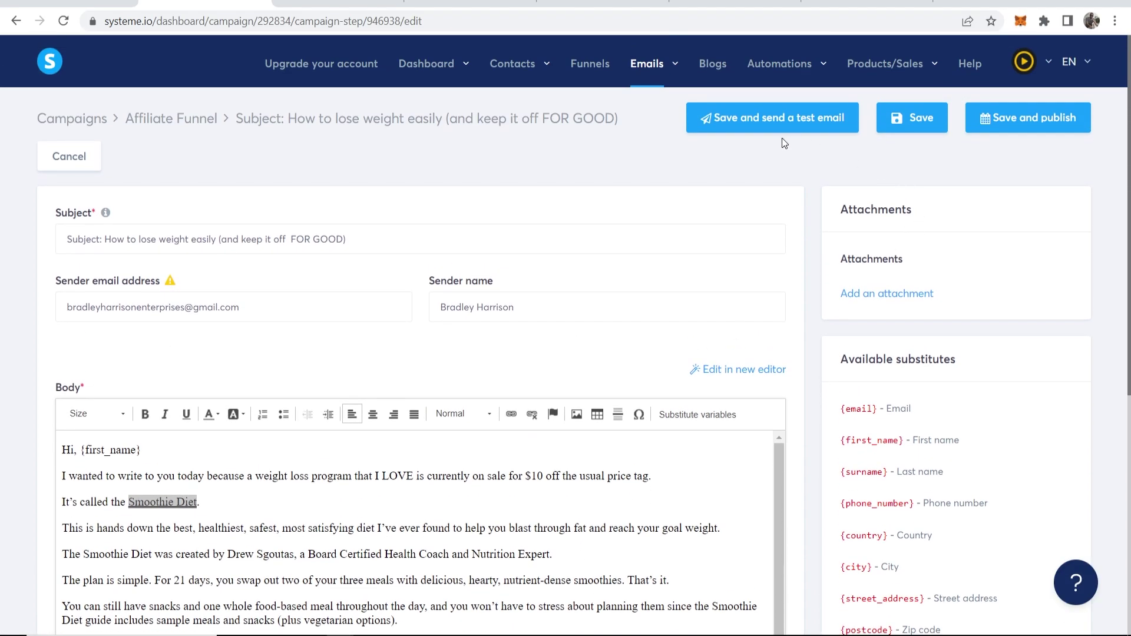
# Publish the email to the campaign with a 1-day sending delay, then return to Funnels
pyautogui.click(1012, 116)
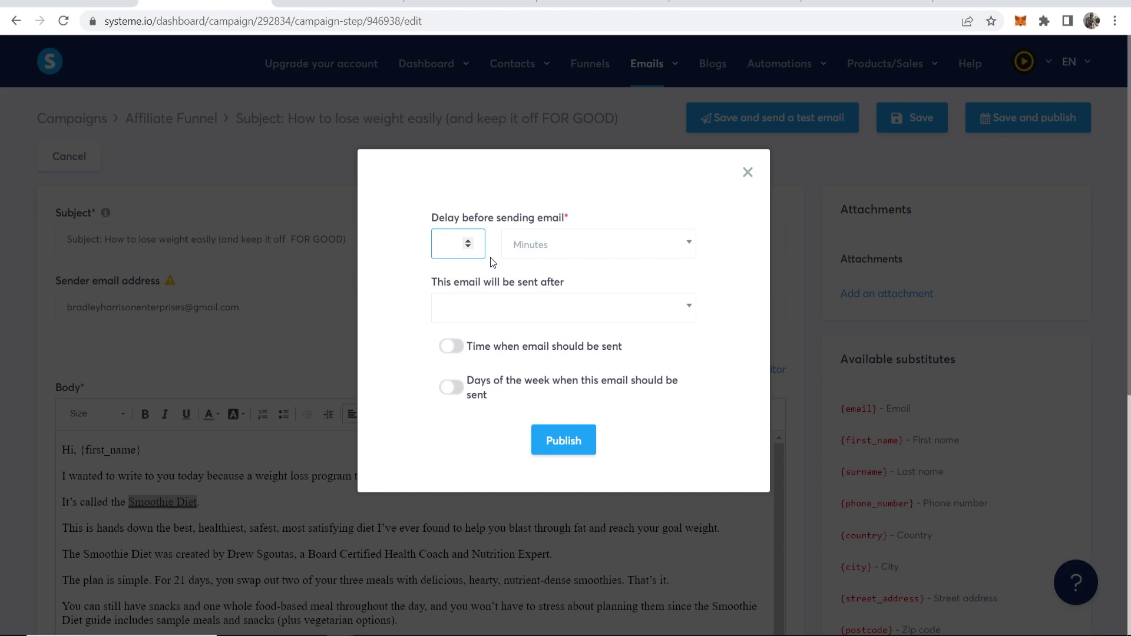
pyautogui.write('1')
pyautogui.click(547, 250)
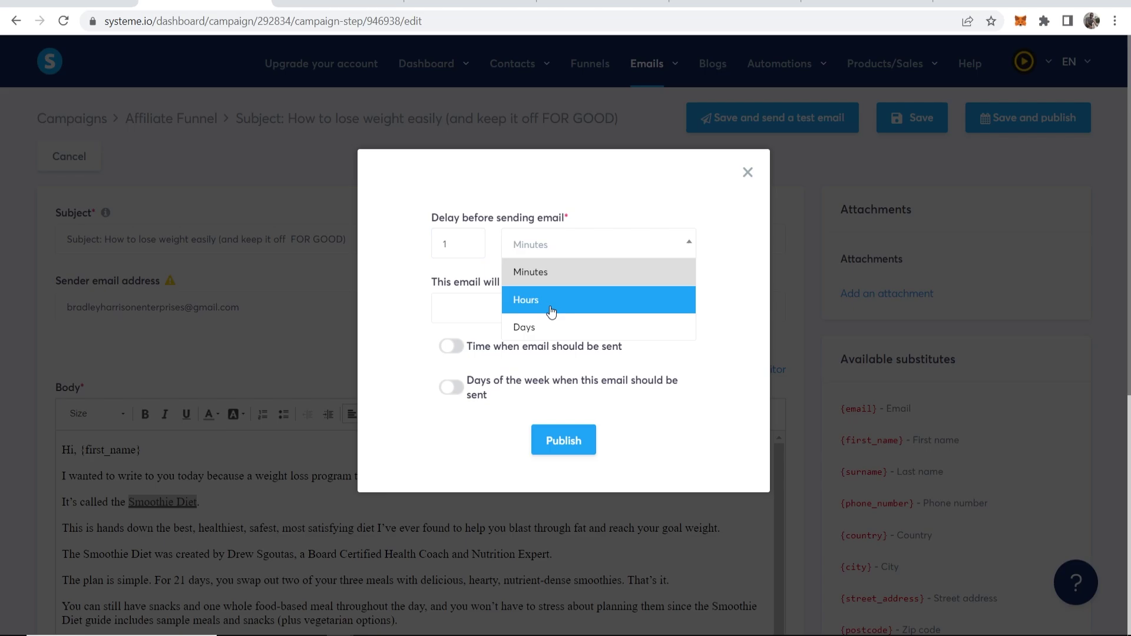
pyautogui.click(550, 321)
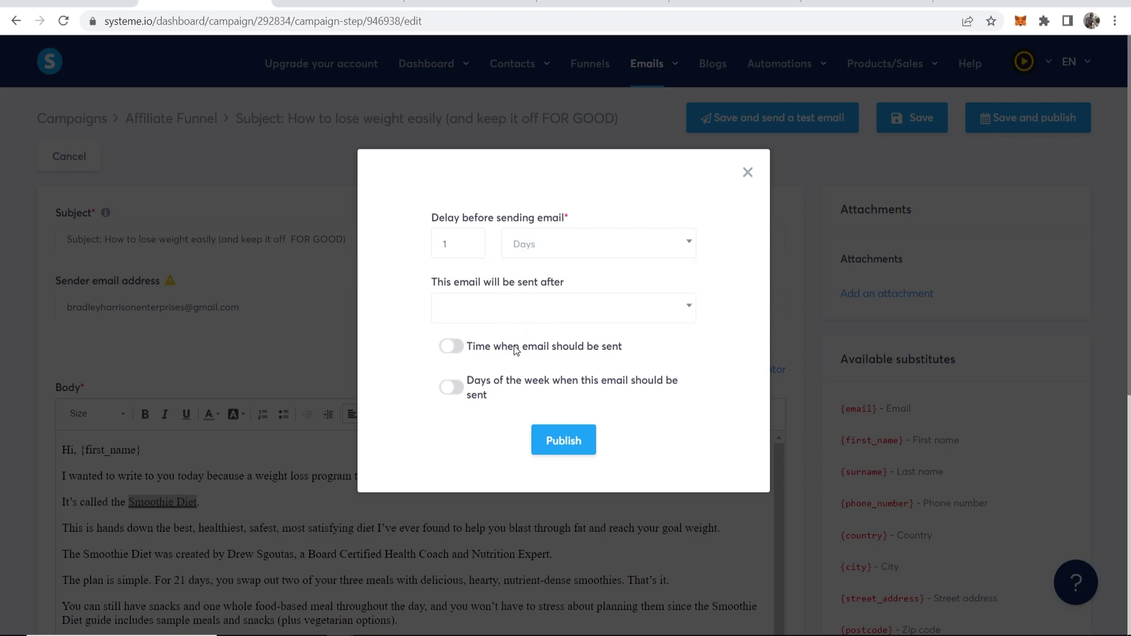
pyautogui.click(564, 448)
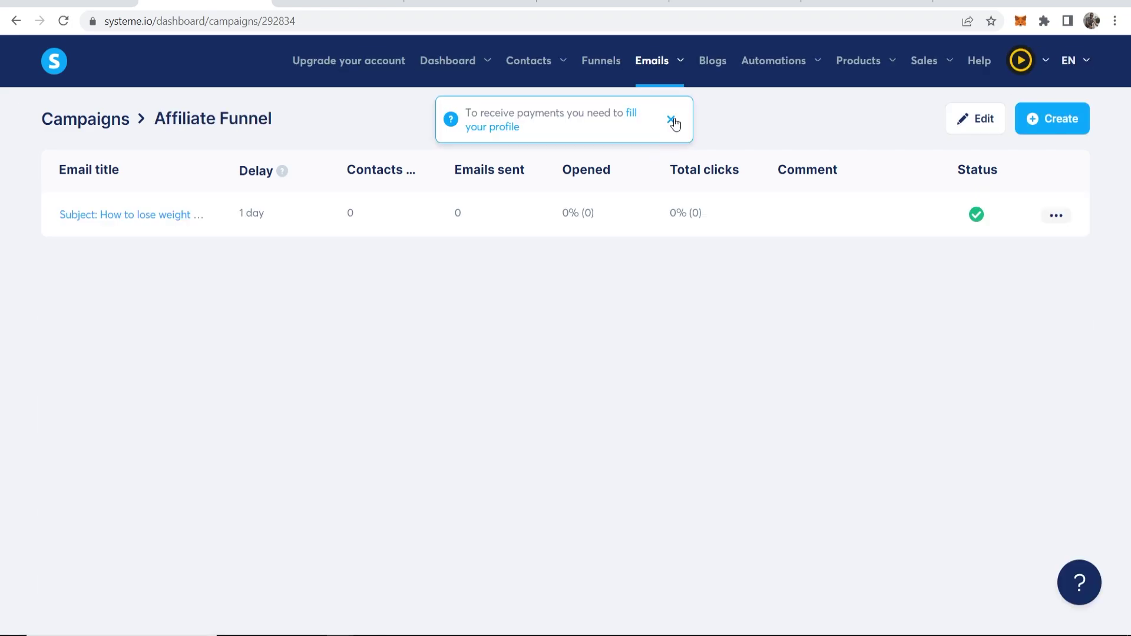
pyautogui.click(671, 116)
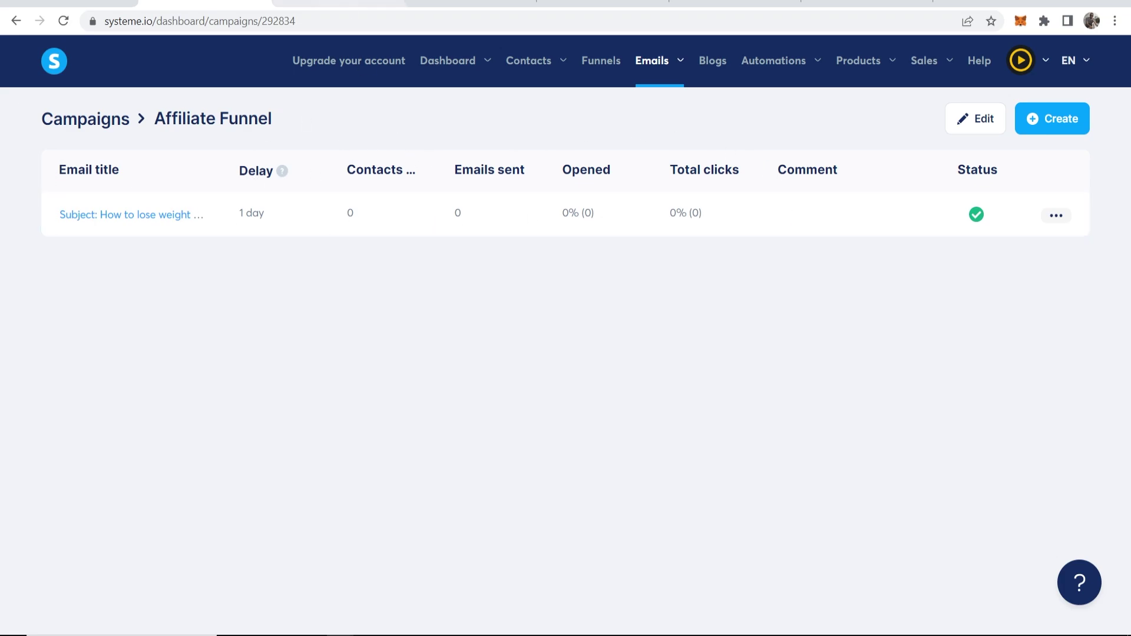
pyautogui.click(596, 64)
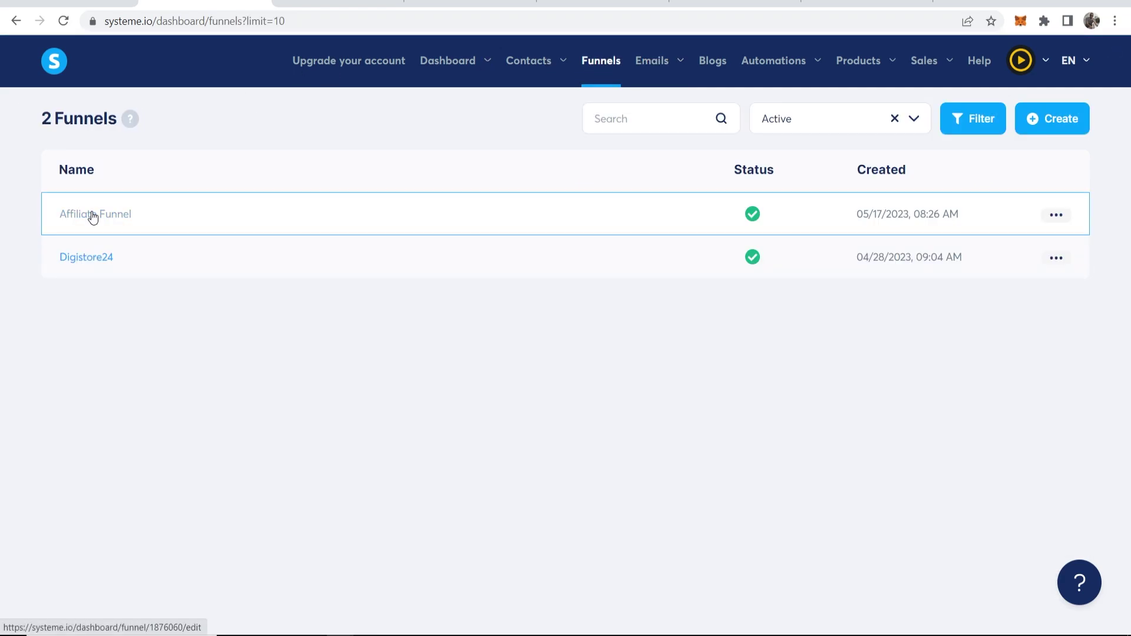
# Go from the Affiliate Funnel to the Automation Rules list and start a new rule
pyautogui.click(88, 217)
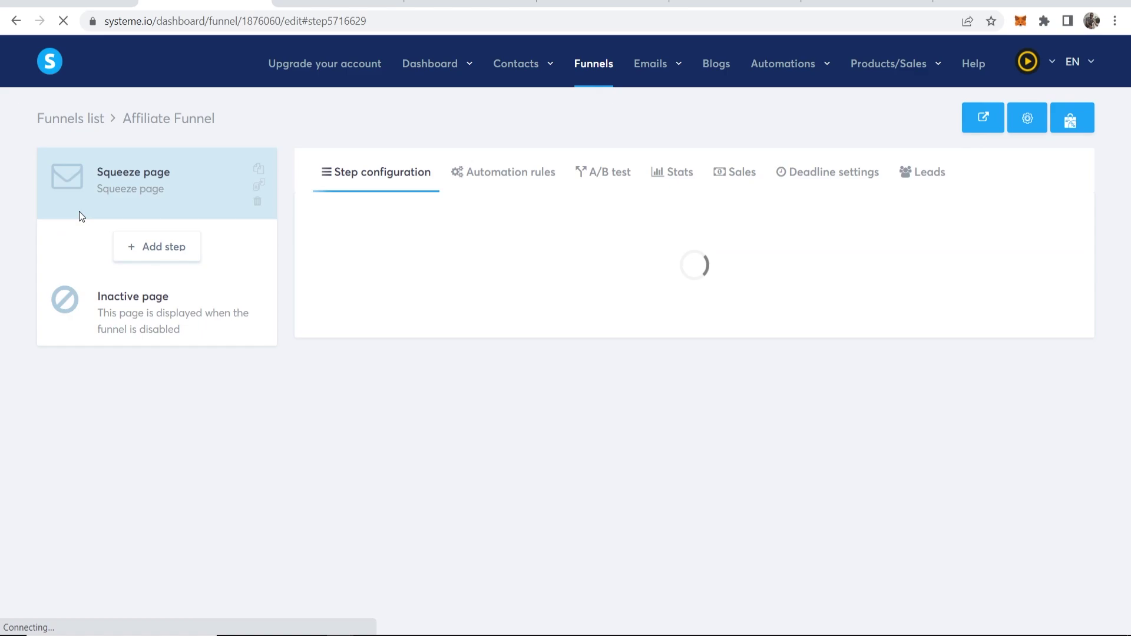
pyautogui.click(494, 171)
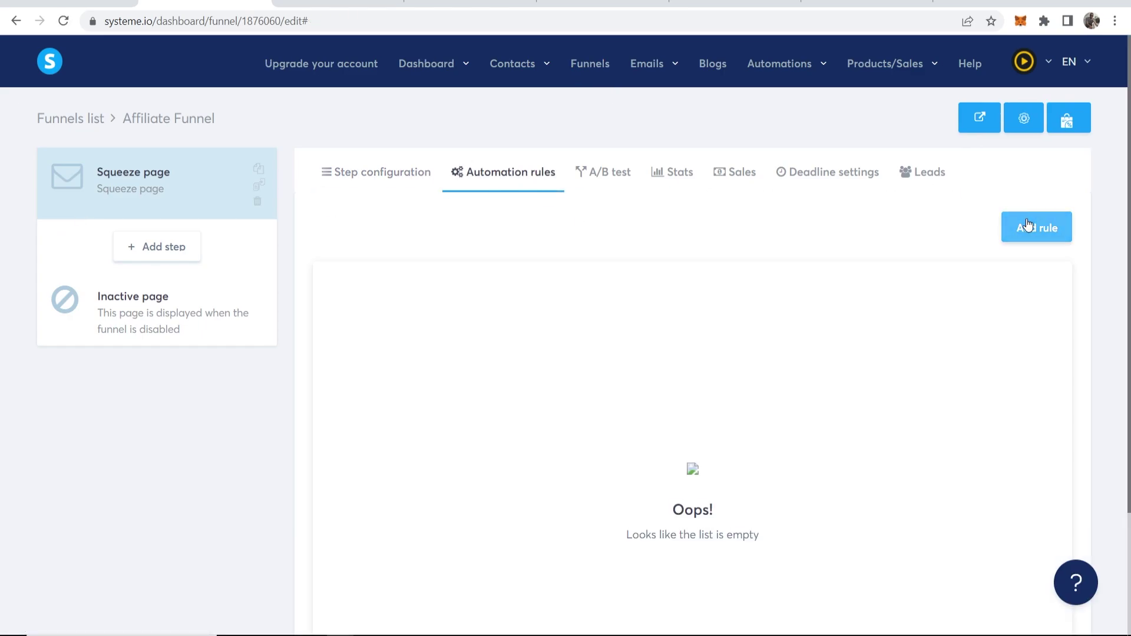
pyautogui.moveTo(768, 77)
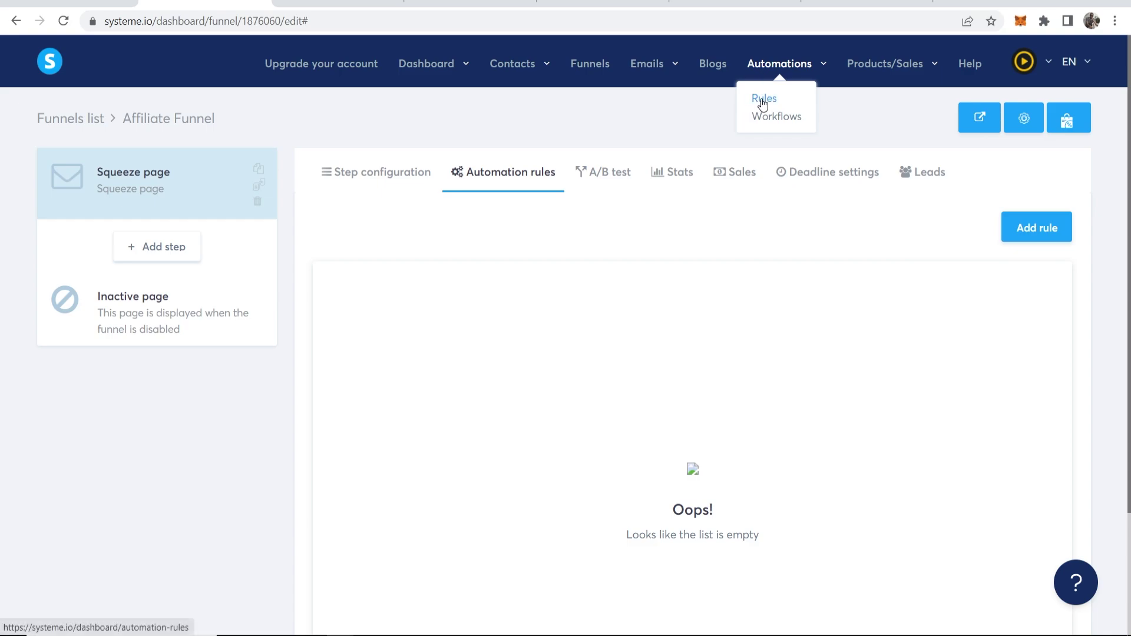
pyautogui.click(762, 101)
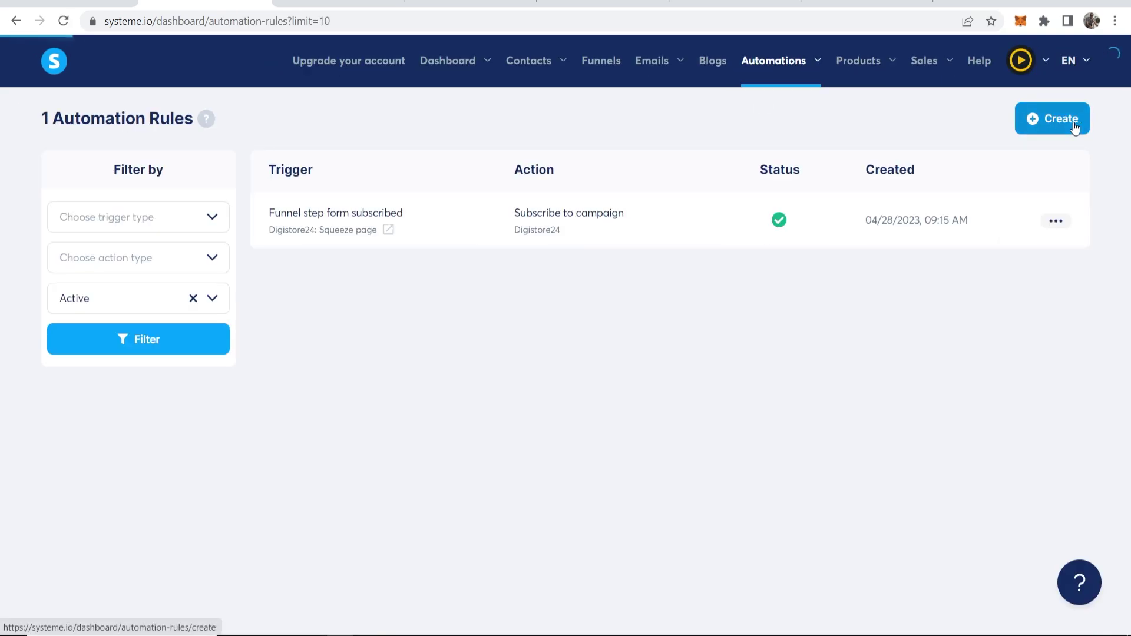
pyautogui.click(1075, 126)
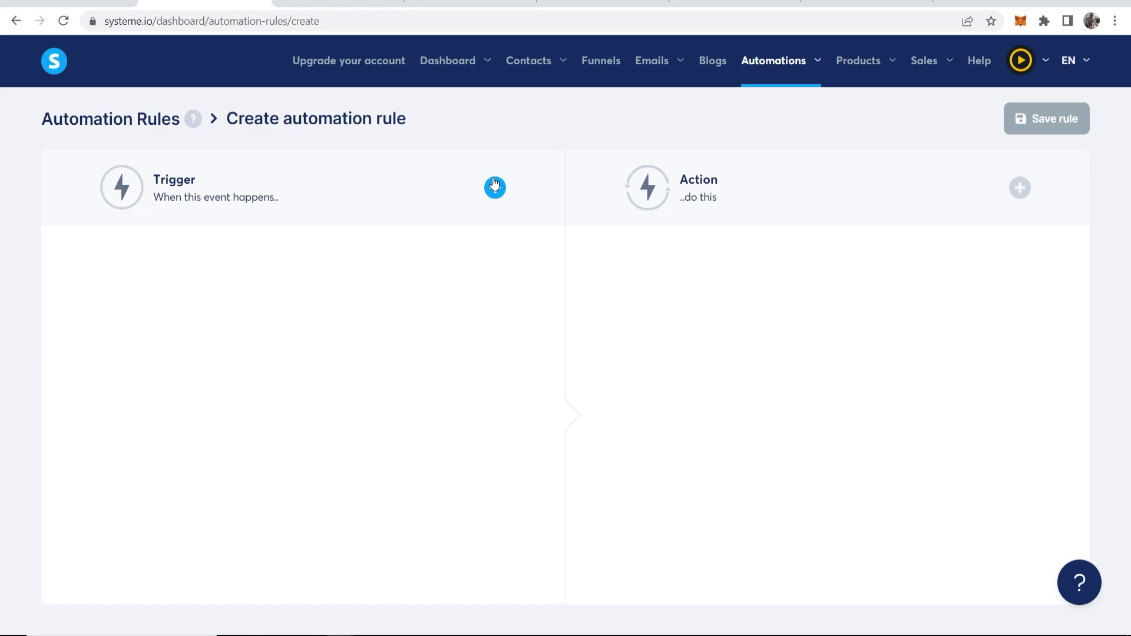
# Set the trigger to Funnel step form subscribed on Affiliate Funnel's Squeeze page
pyautogui.click(494, 188)
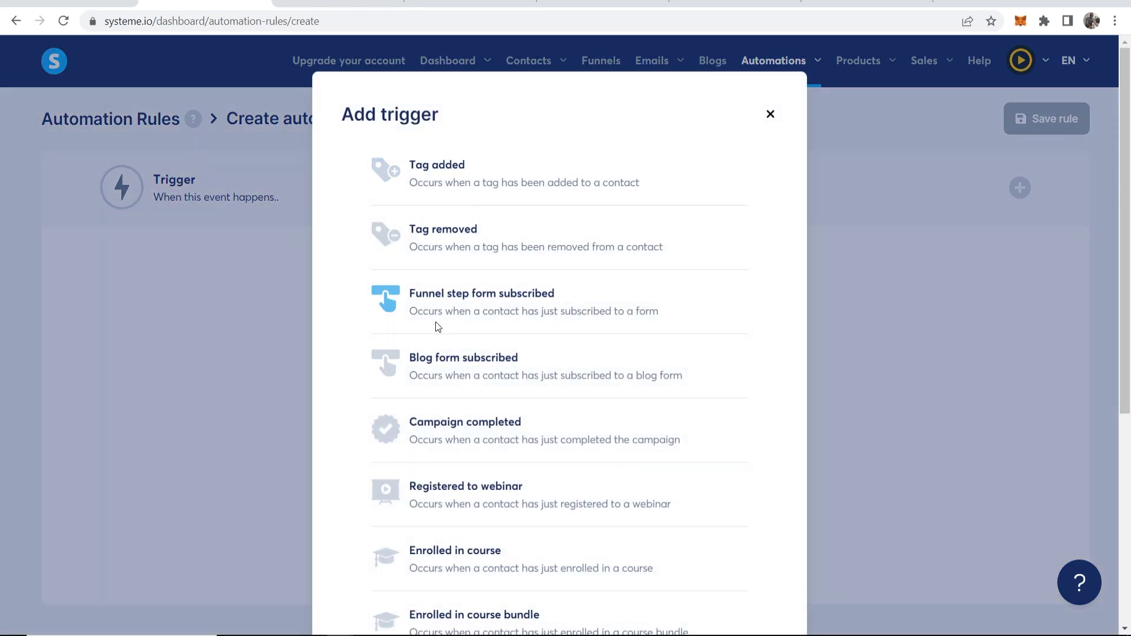
pyautogui.click(515, 302)
pyautogui.click(465, 304)
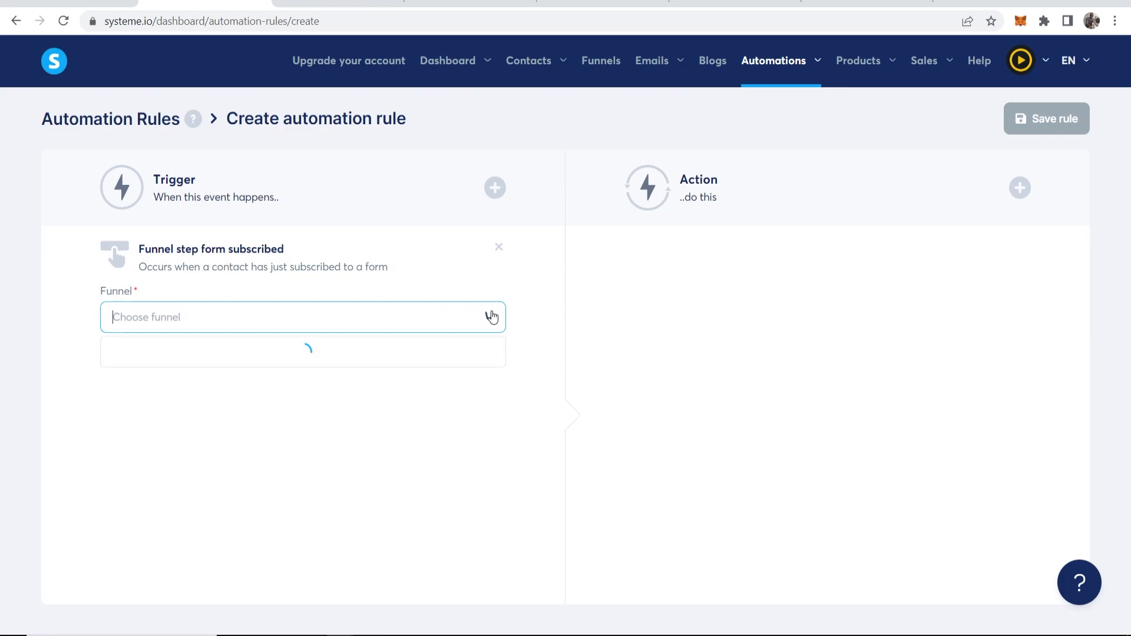
pyautogui.click(153, 349)
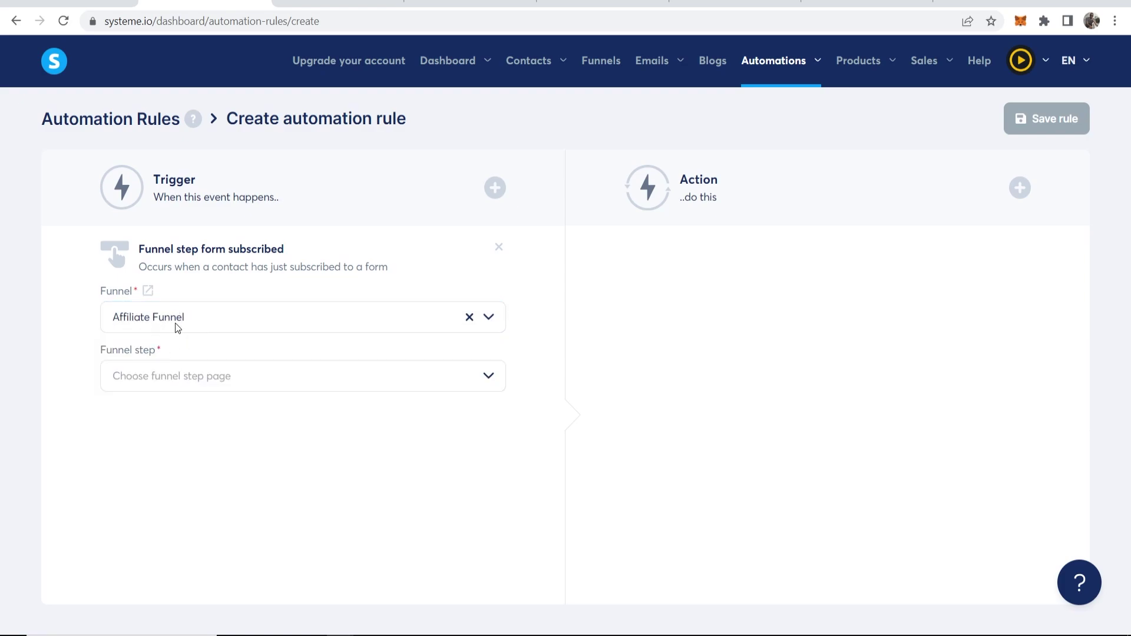
pyautogui.click(359, 363)
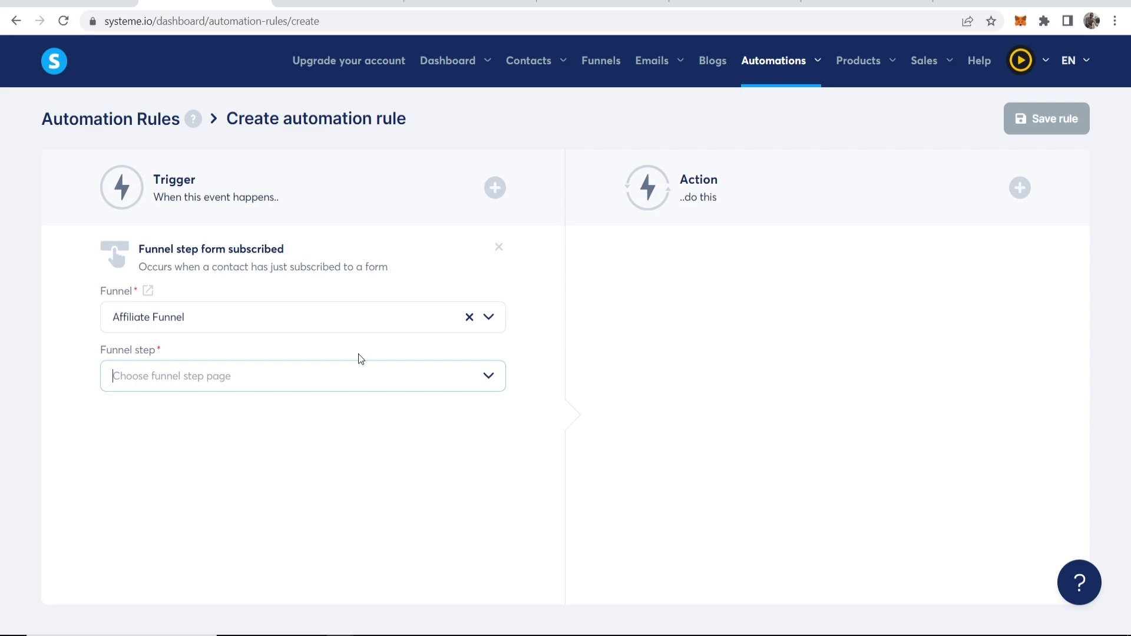
pyautogui.click(488, 375)
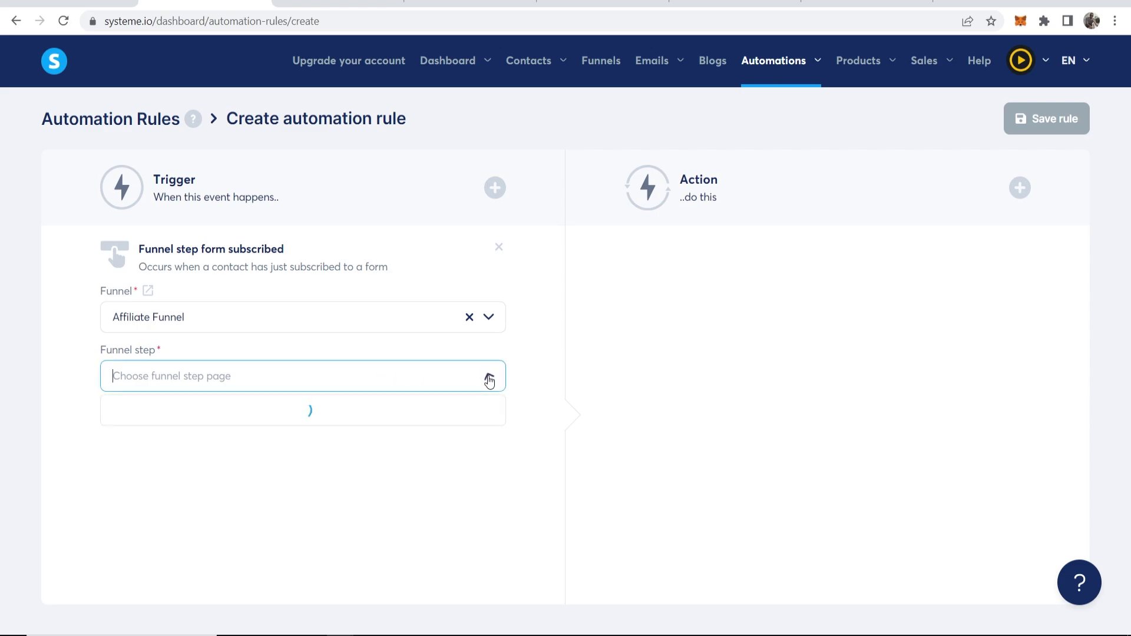
pyautogui.click(125, 412)
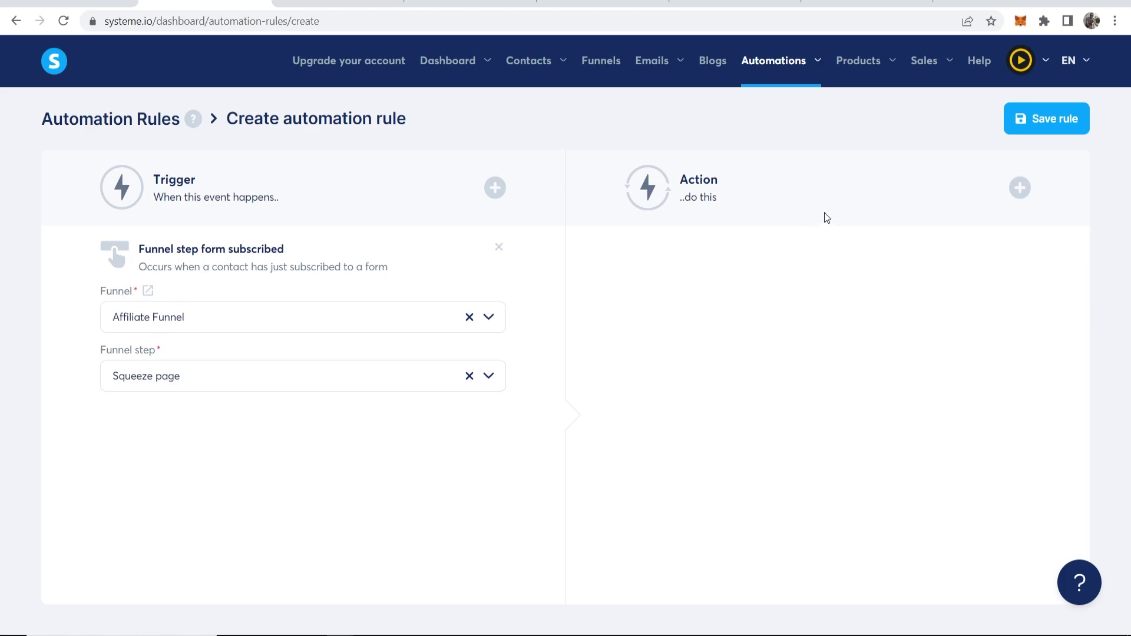
# Add a Subscribe to campaign action targeting the Affiliate Funnel campaign
pyautogui.click(1020, 188)
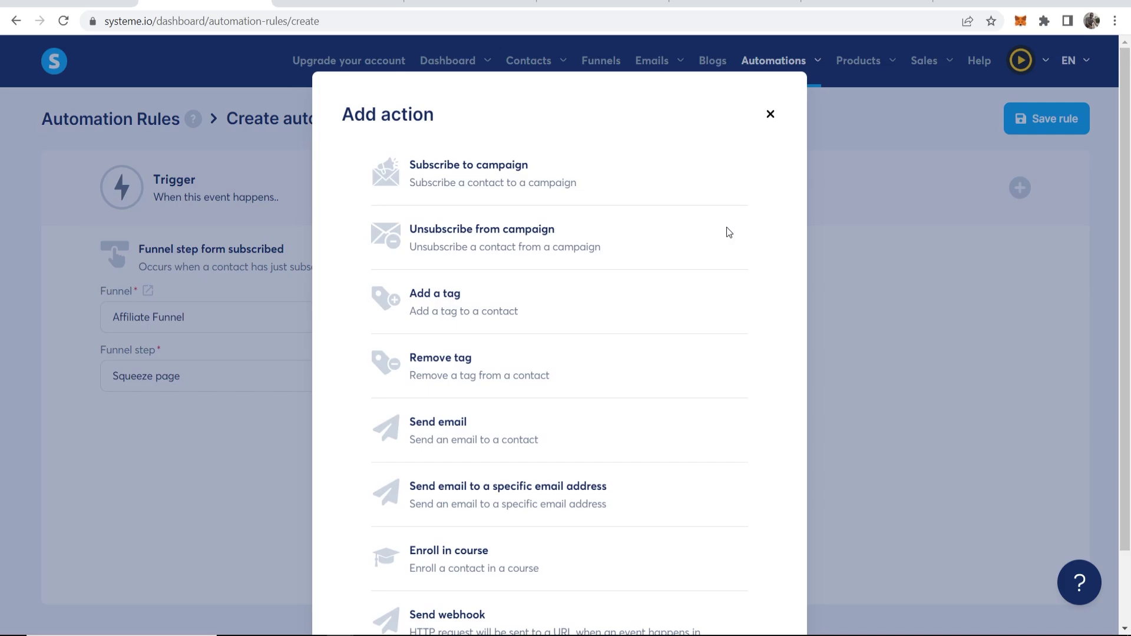
pyautogui.click(452, 184)
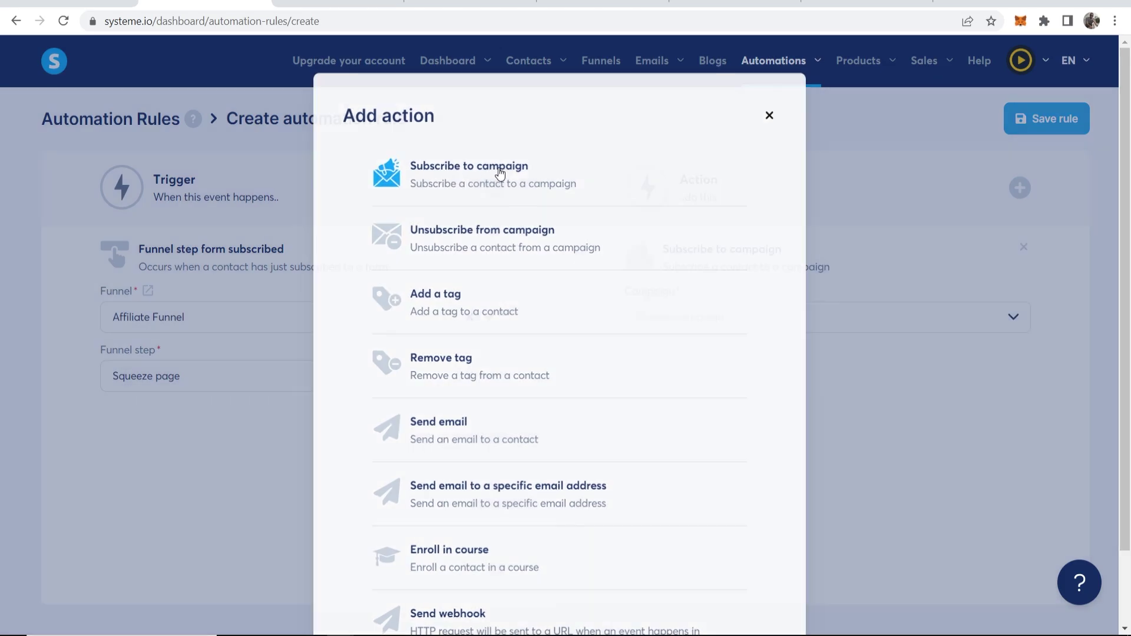
pyautogui.click(1014, 321)
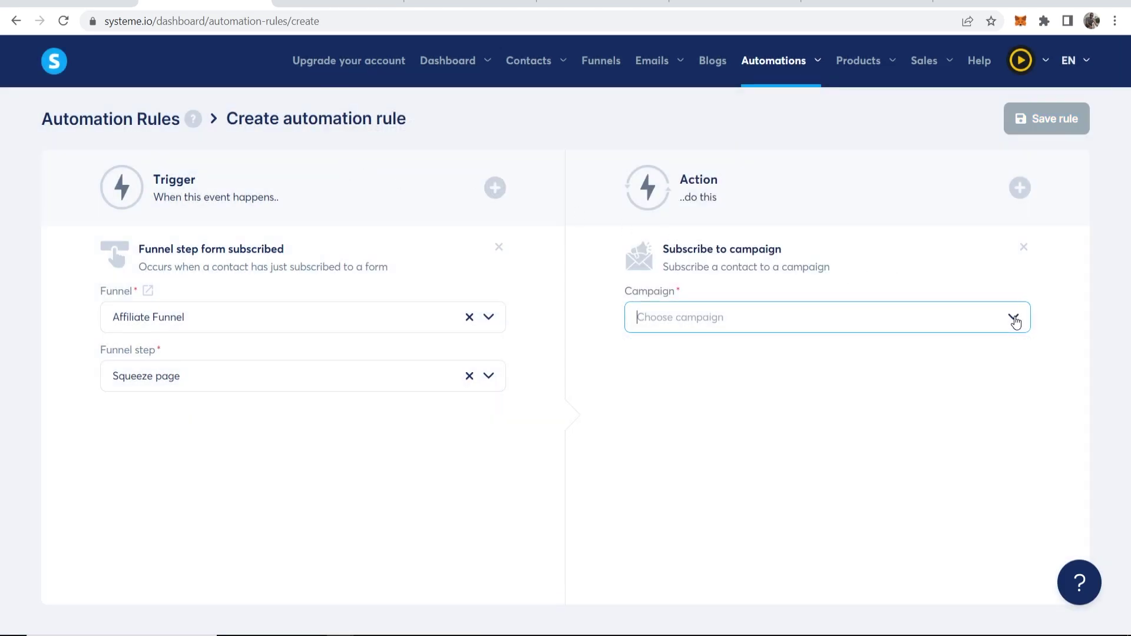
pyautogui.click(668, 356)
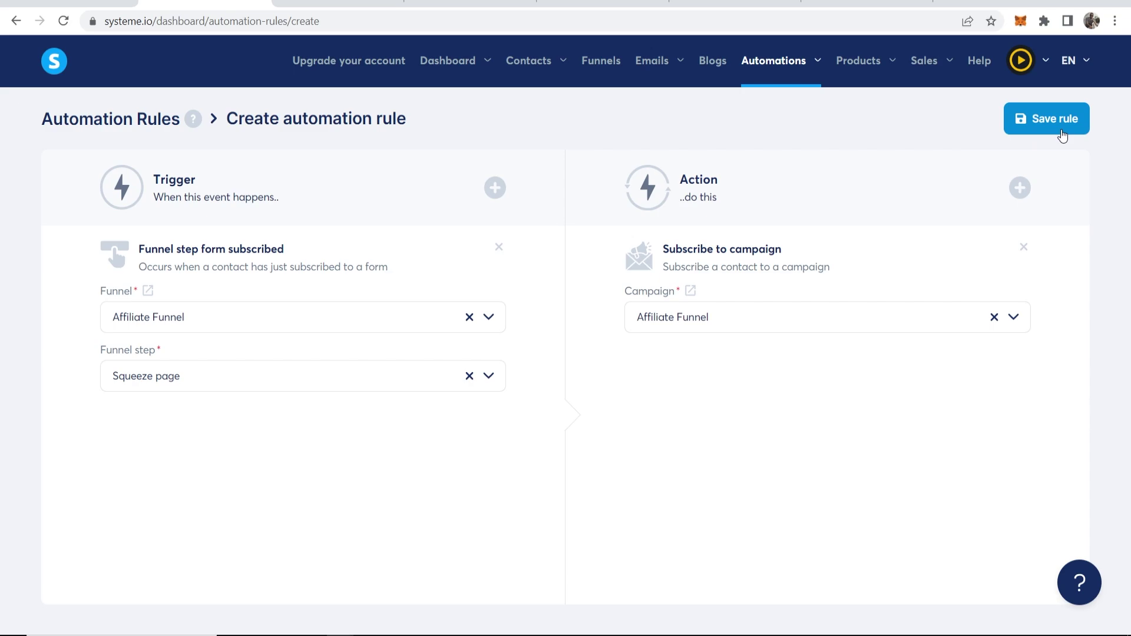
# Save the rule and highlight the resulting plan-limit error message
pyautogui.click(1029, 116)
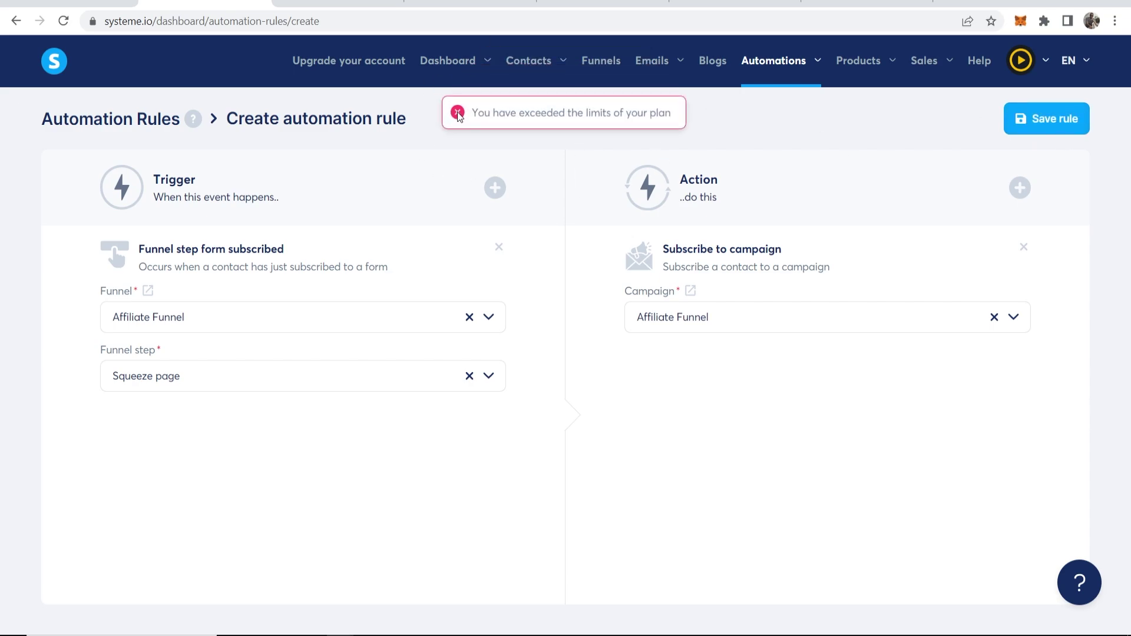
pyautogui.moveTo(469, 113); pyautogui.dragTo(671, 114)
pyautogui.click(681, 114)
pyautogui.click(519, 116)
# Delete the old Digistore24 automation rule
pyautogui.click(754, 104)
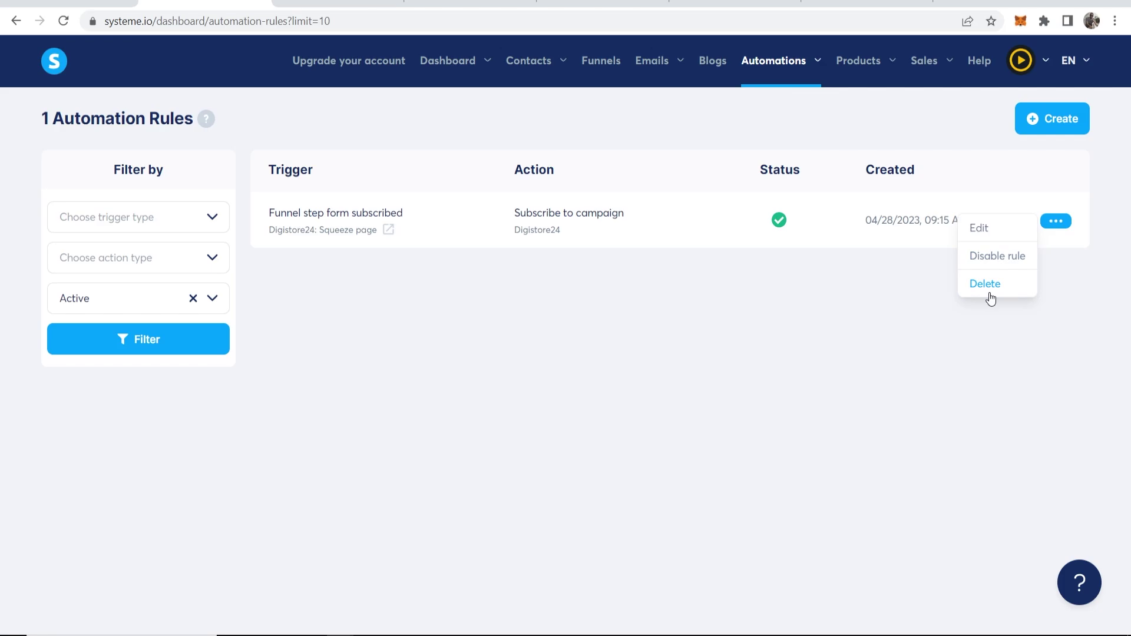
pyautogui.click(989, 292)
pyautogui.click(497, 389)
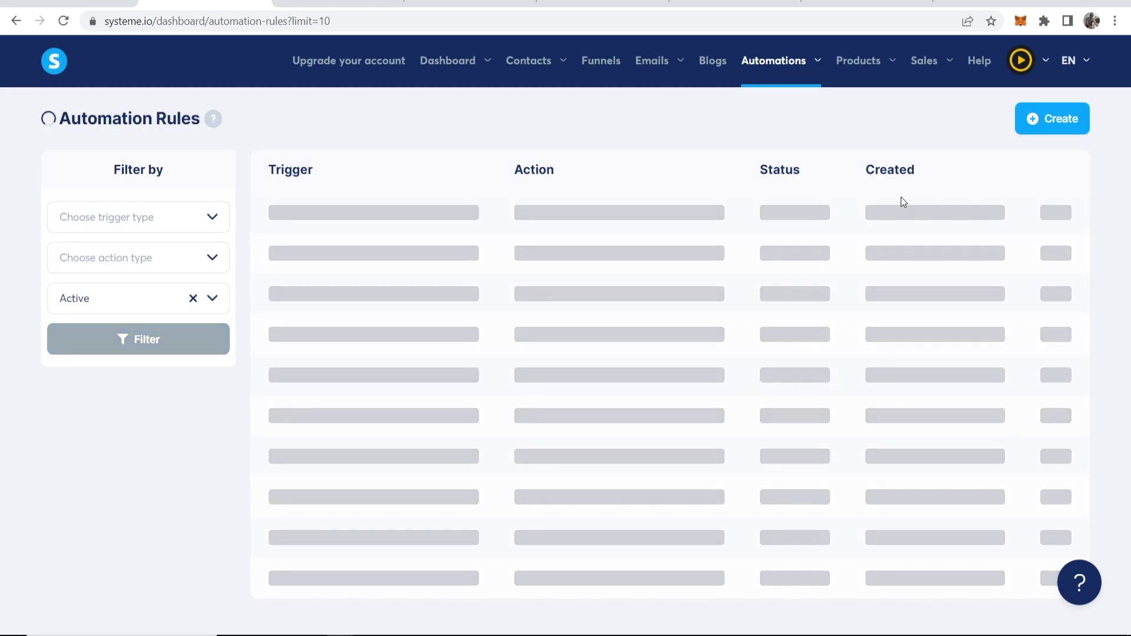
# Create and save a new rule subscribing sign-ups to the Affiliate Funnel campaign
pyautogui.click(1026, 134)
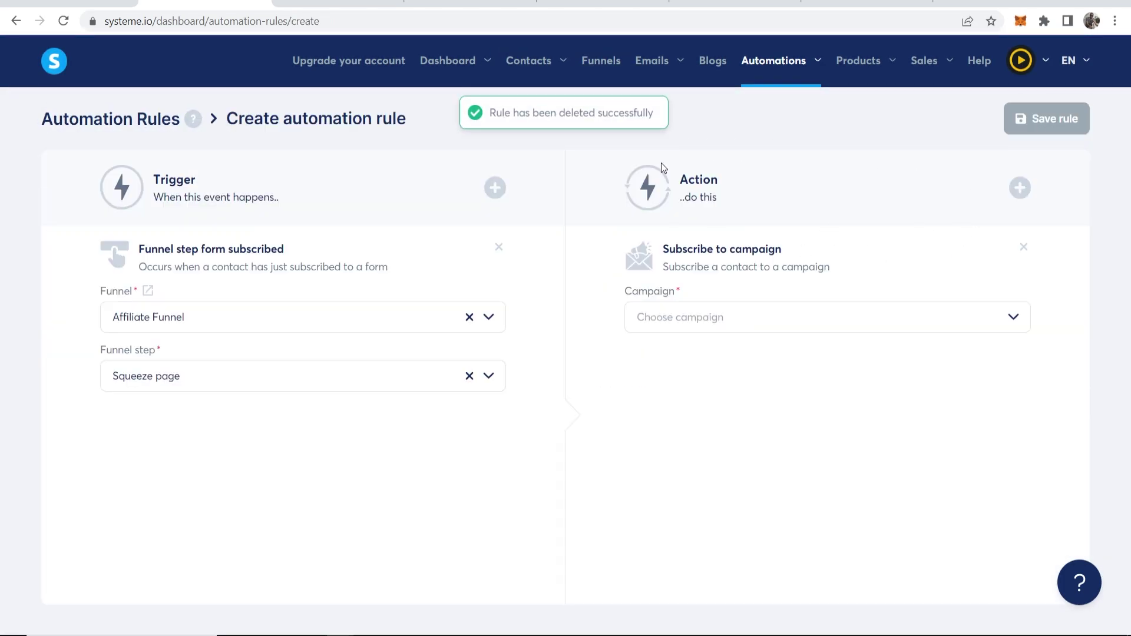
pyautogui.click(1009, 316)
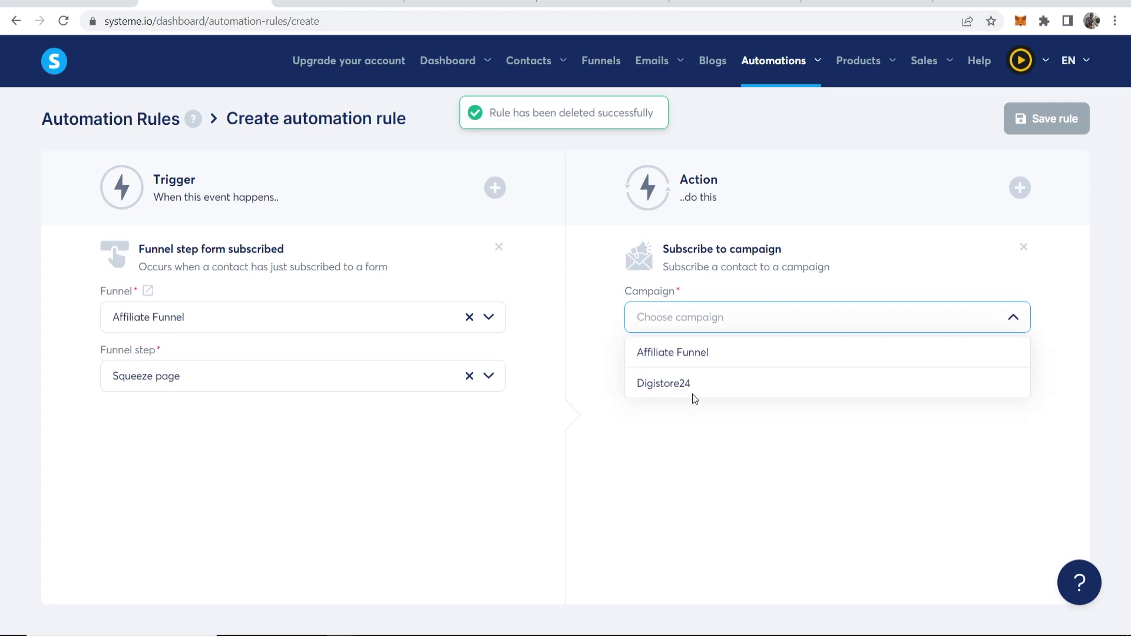
pyautogui.click(663, 352)
pyautogui.click(1034, 118)
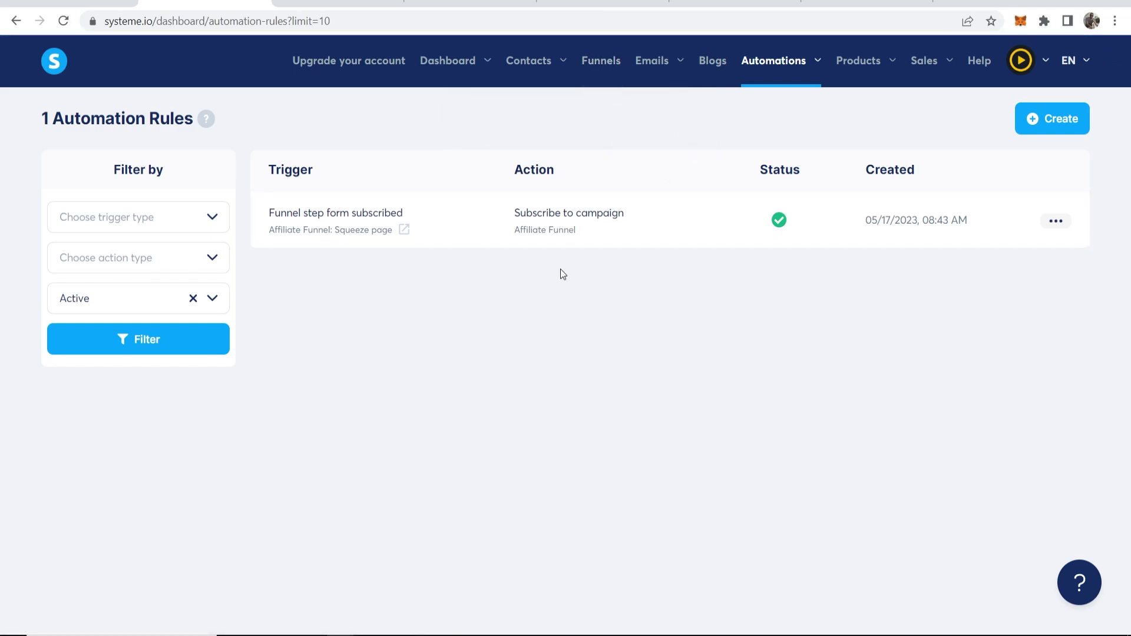
# Open the Affiliate Funnel's live squeeze page in a new tab
pyautogui.click(600, 70)
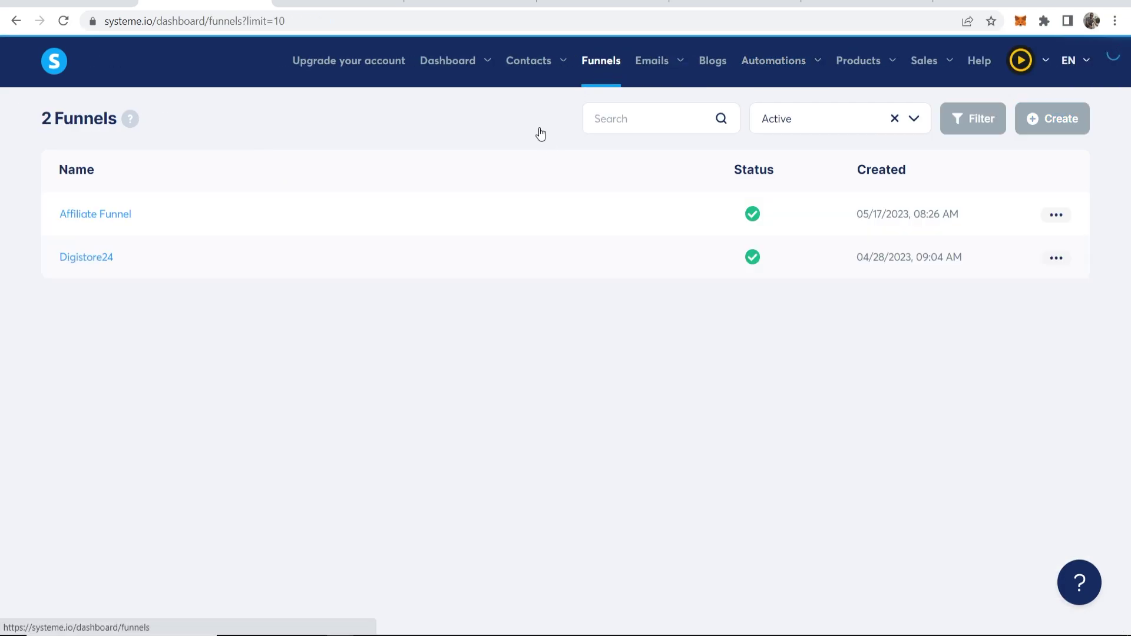
pyautogui.click(93, 221)
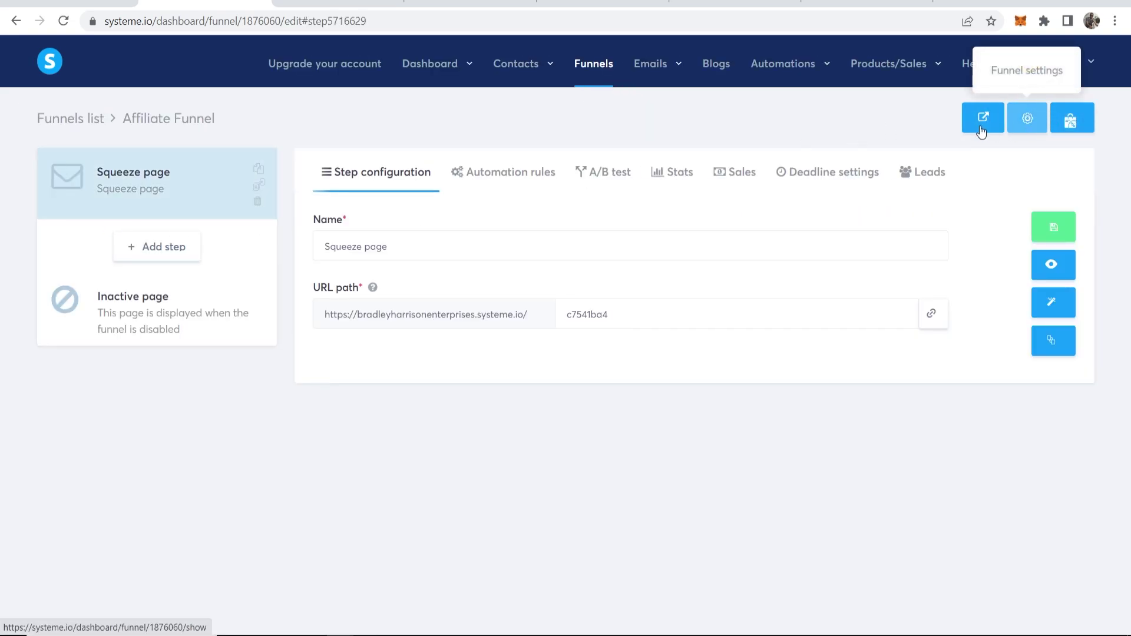
pyautogui.click(982, 120)
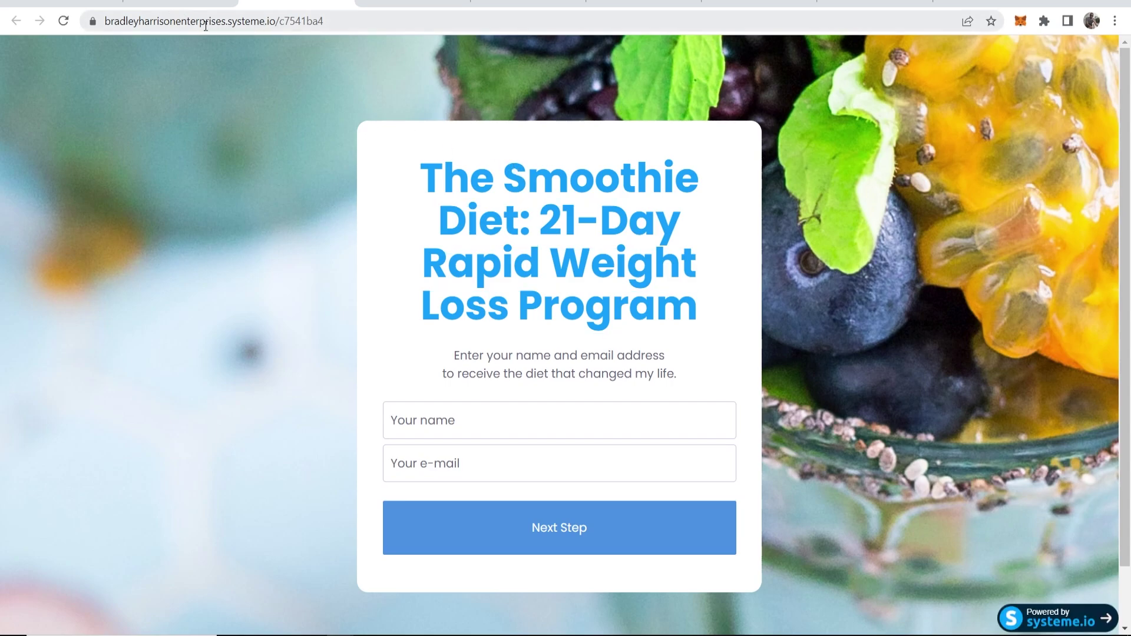
pyautogui.click(182, 22)
# Sign up with the suggested name and e-mail, then return to the funnel editor
pyautogui.click(471, 421)
pyautogui.press('Down')
pyautogui.press('Return')
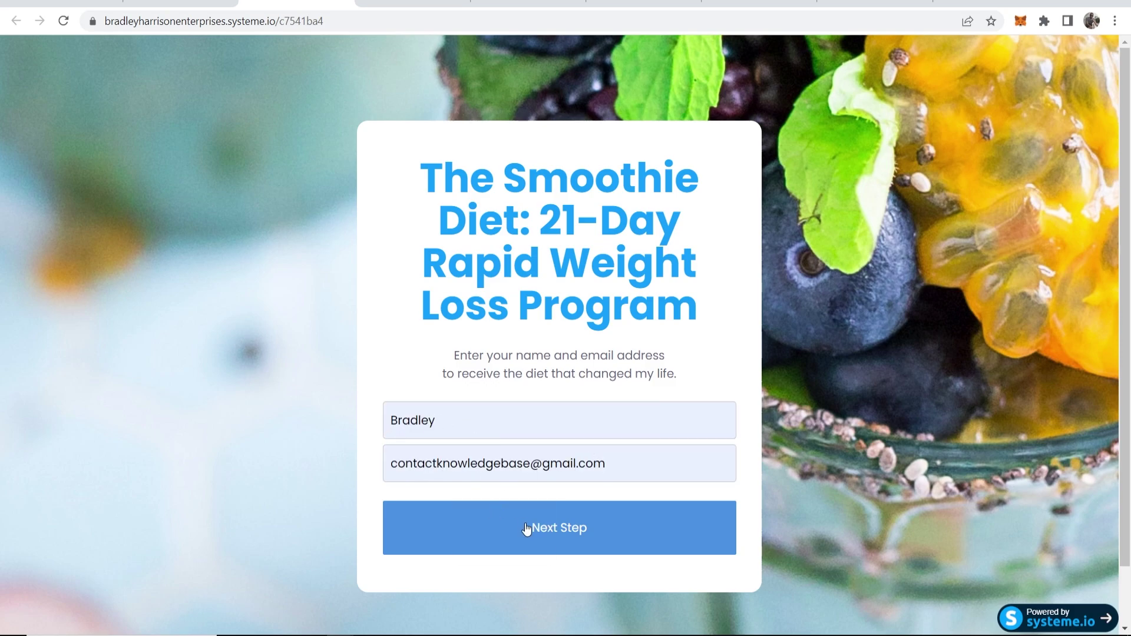
pyautogui.click(557, 529)
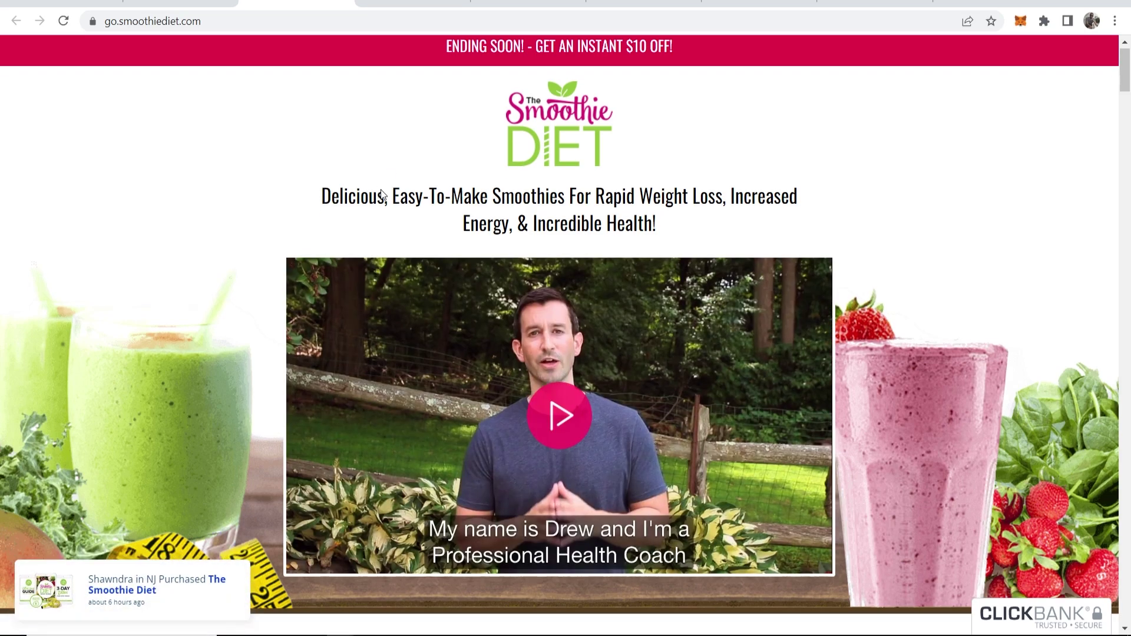
pyautogui.scroll(-4, 683, 407)
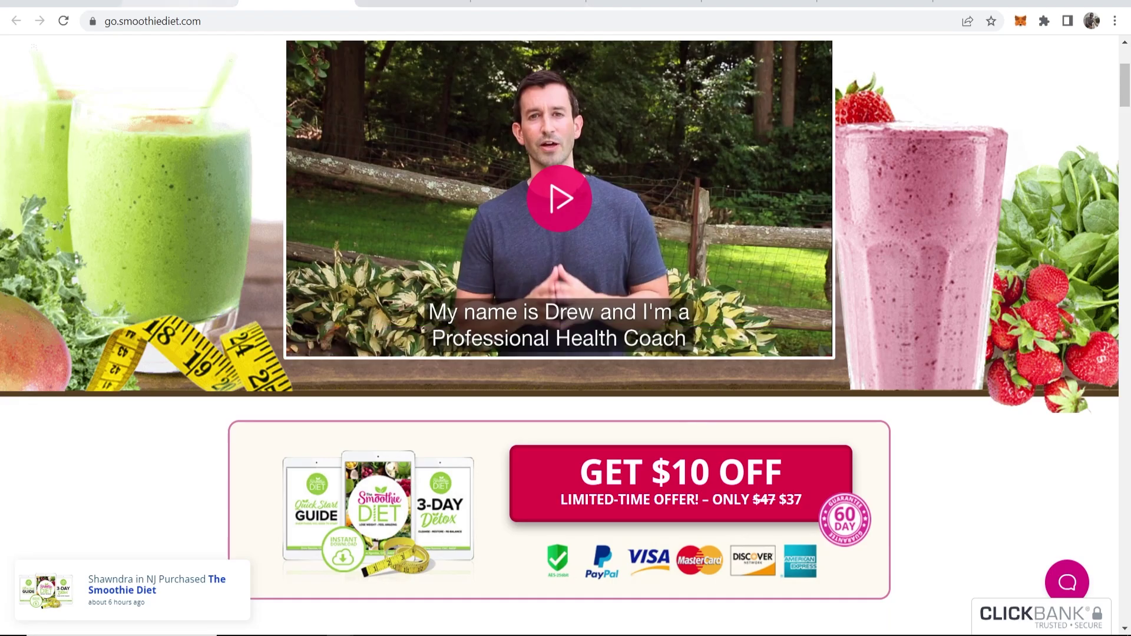
pyautogui.click(180, 3)
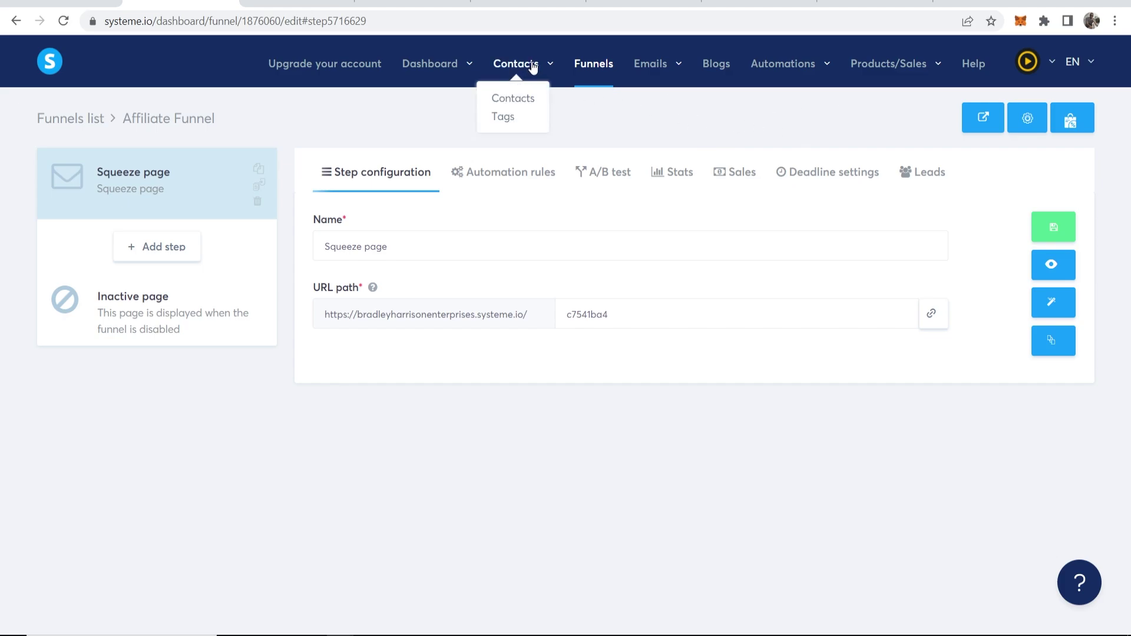
# Open the Affiliate Funnel email campaign and check its single email's 1 day delay
pyautogui.moveTo(800, 70)
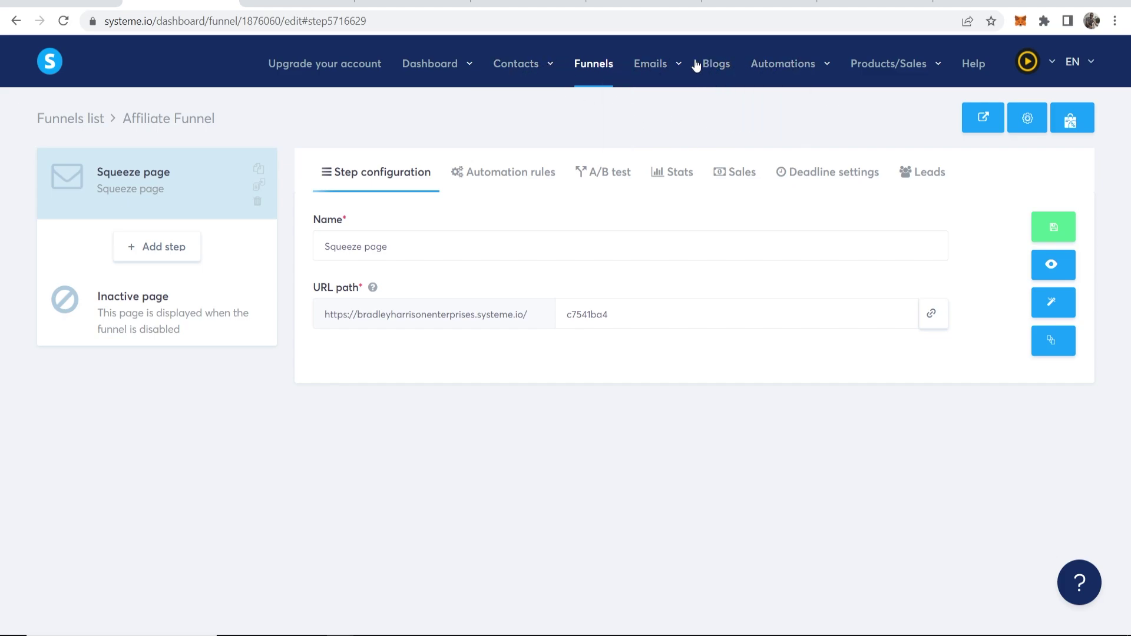
pyautogui.moveTo(652, 66)
pyautogui.click(646, 118)
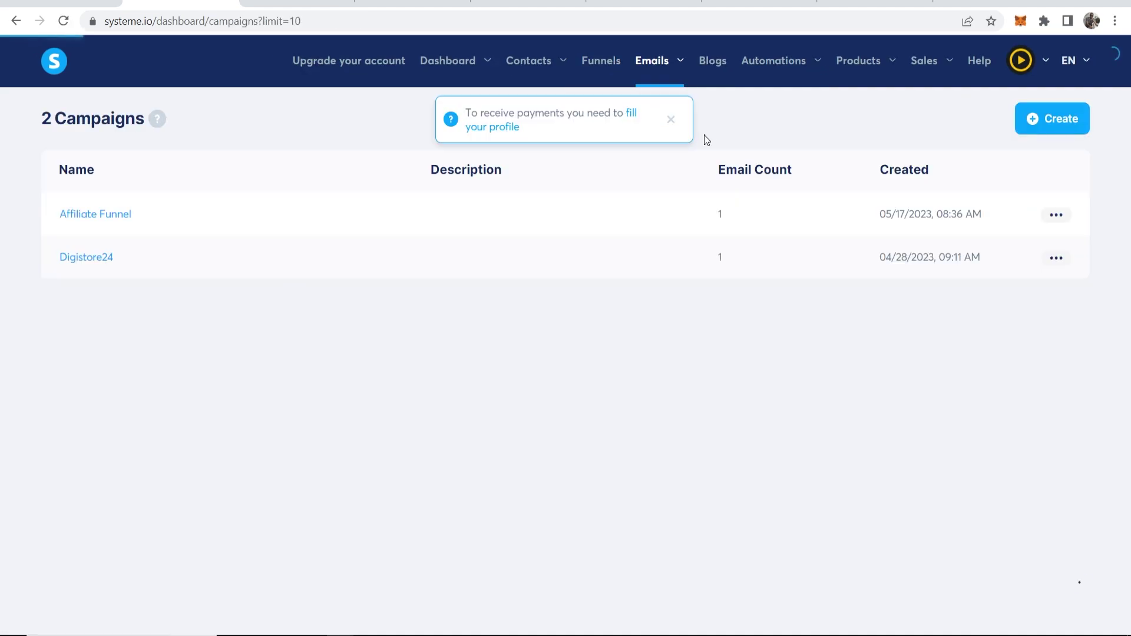
pyautogui.click(671, 121)
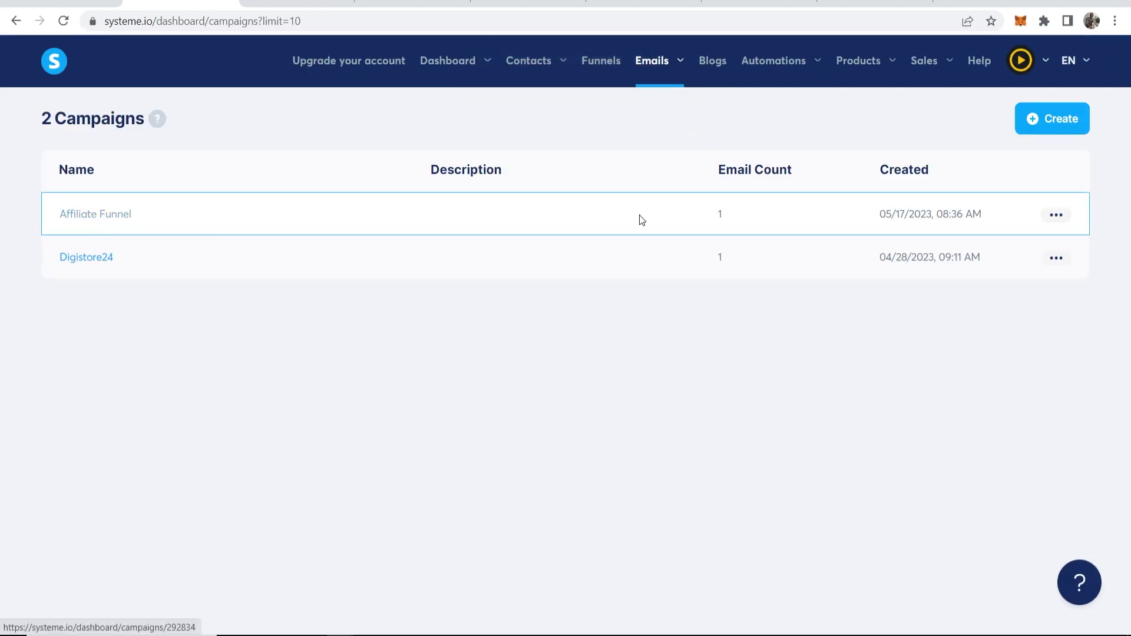
pyautogui.click(83, 217)
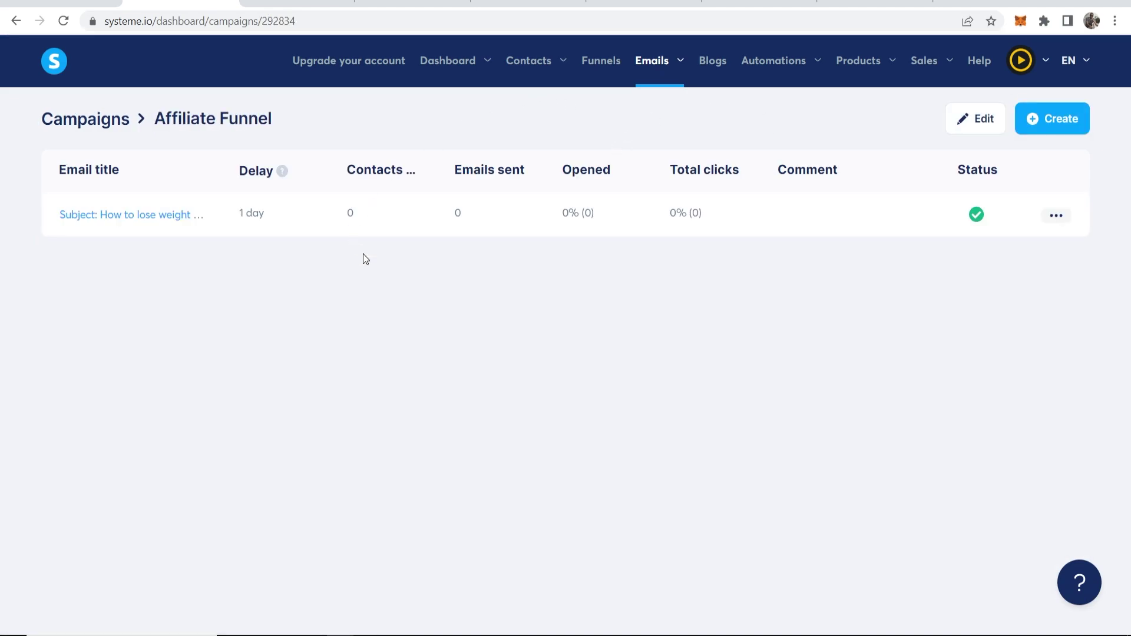
pyautogui.moveTo(271, 221); pyautogui.dragTo(238, 213)
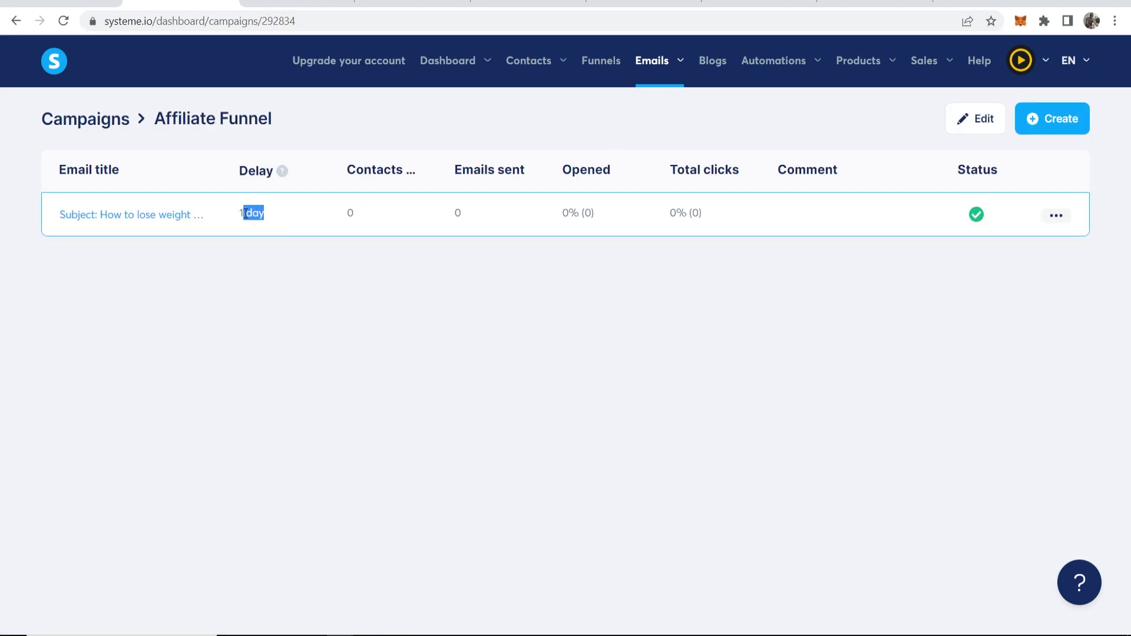
pyautogui.click(270, 255)
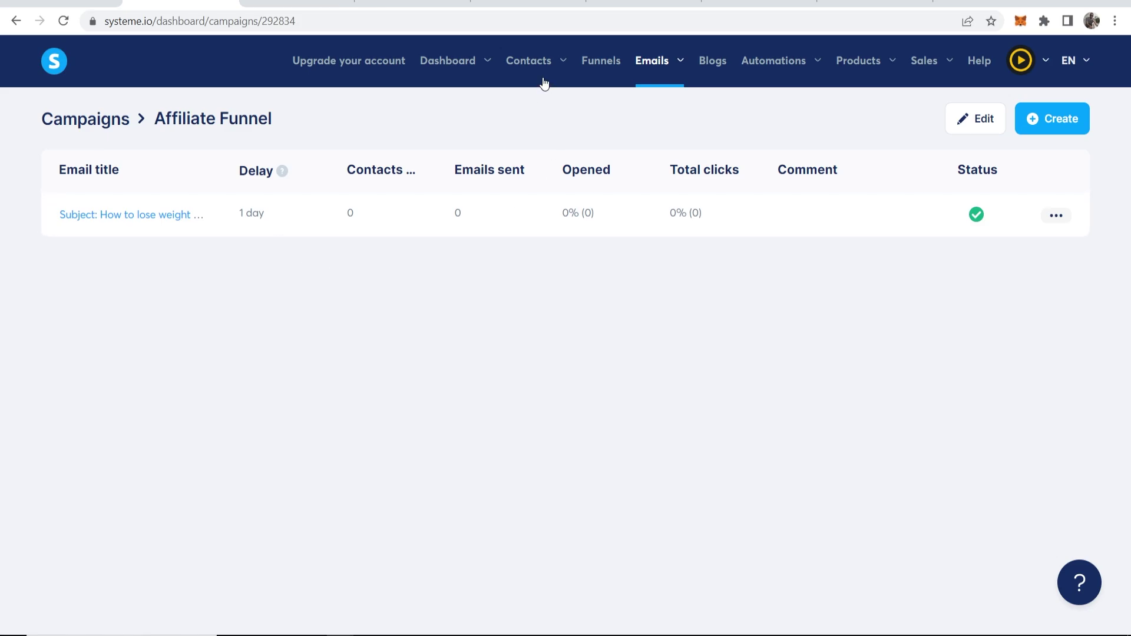
# Open the newest contact's record, added 05/17/2023 through the Squeeze page
pyautogui.moveTo(544, 83)
pyautogui.click(540, 105)
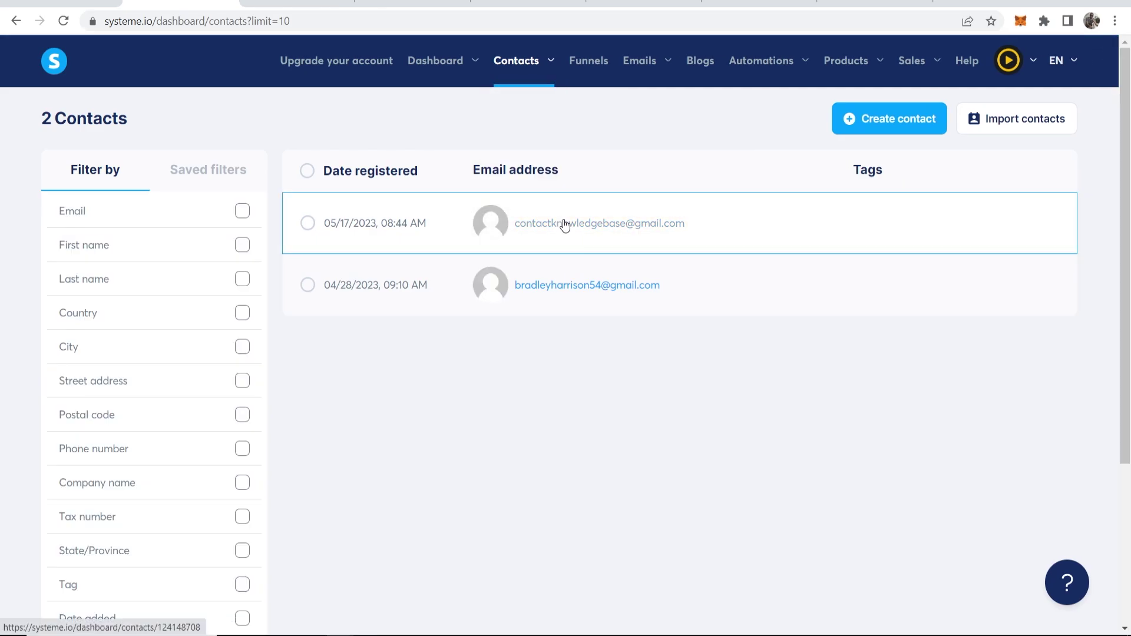
pyautogui.click(564, 224)
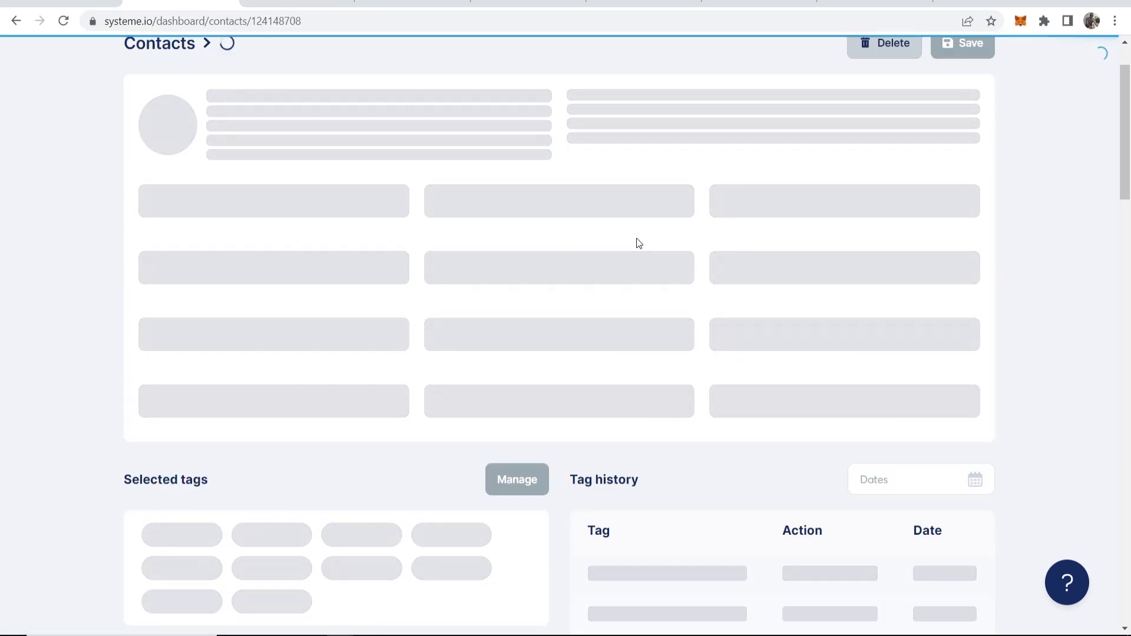
pyautogui.scroll(2, 677, 218)
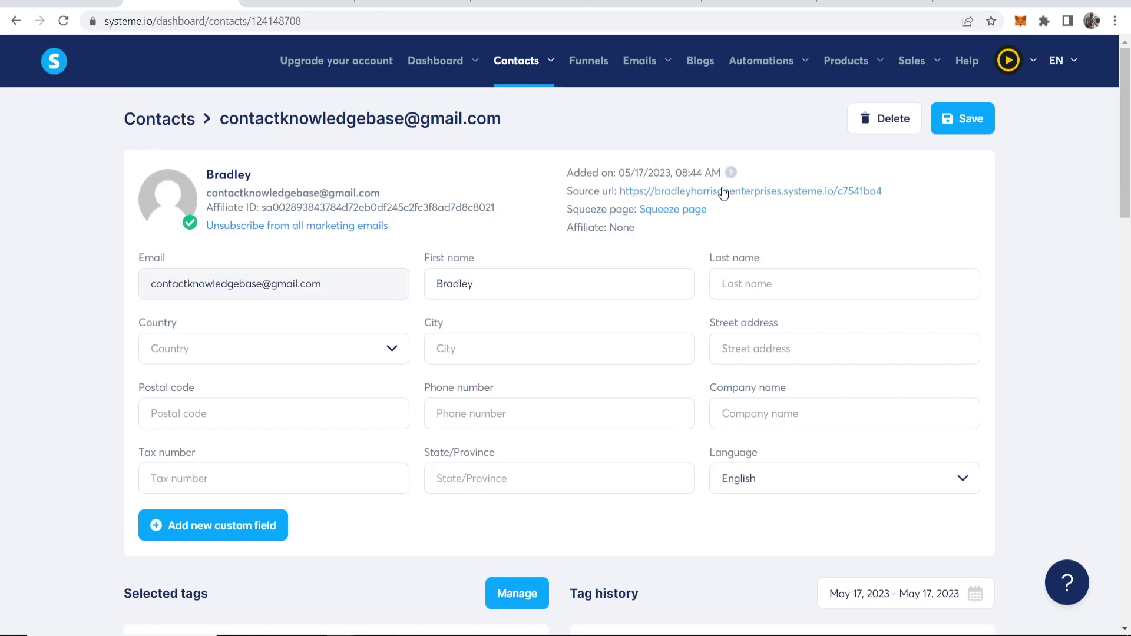